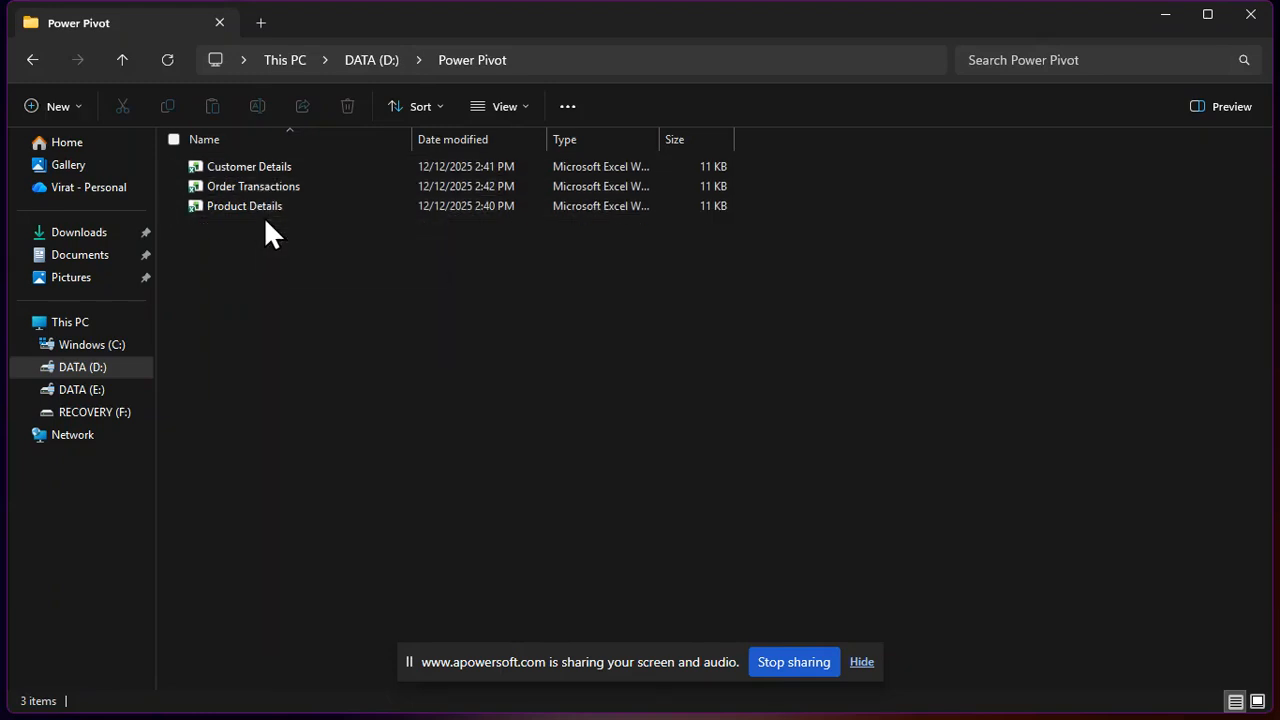
# Look over the D:\Power Pivot workbooks and bring up the open Customer Details workbook
pyautogui.moveTo(262, 208)
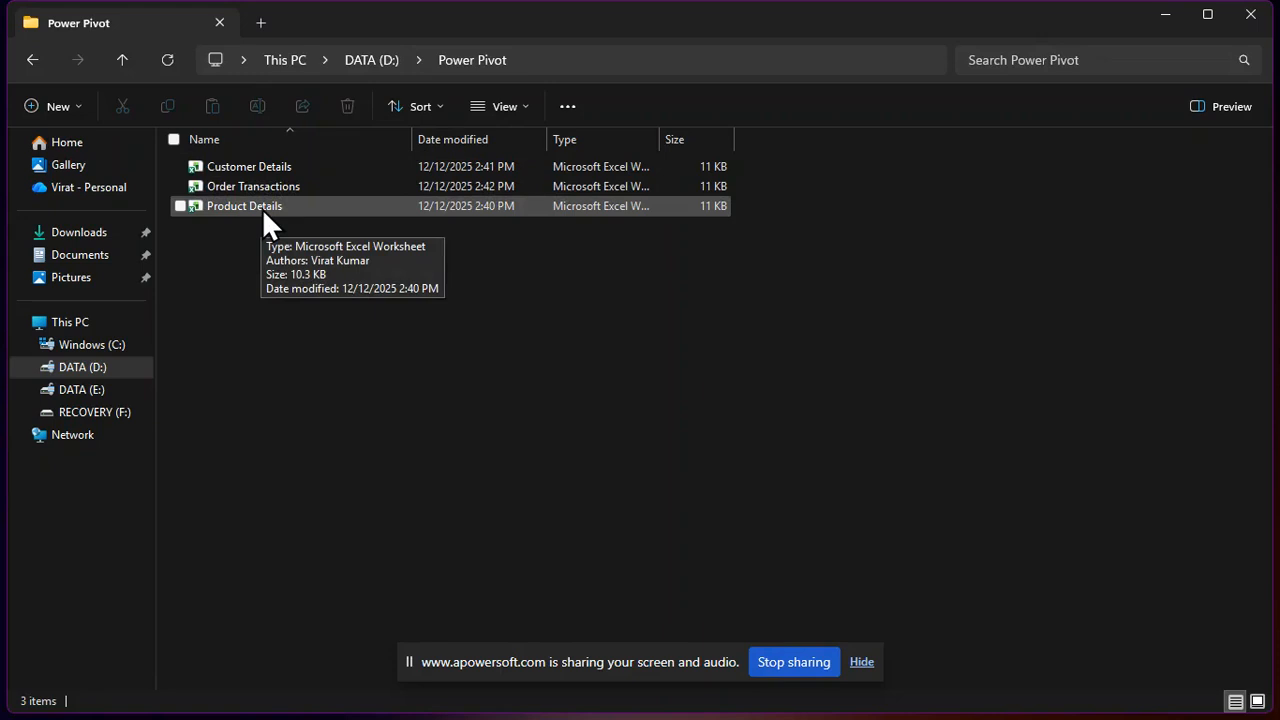
pyautogui.moveTo(1106, 714)
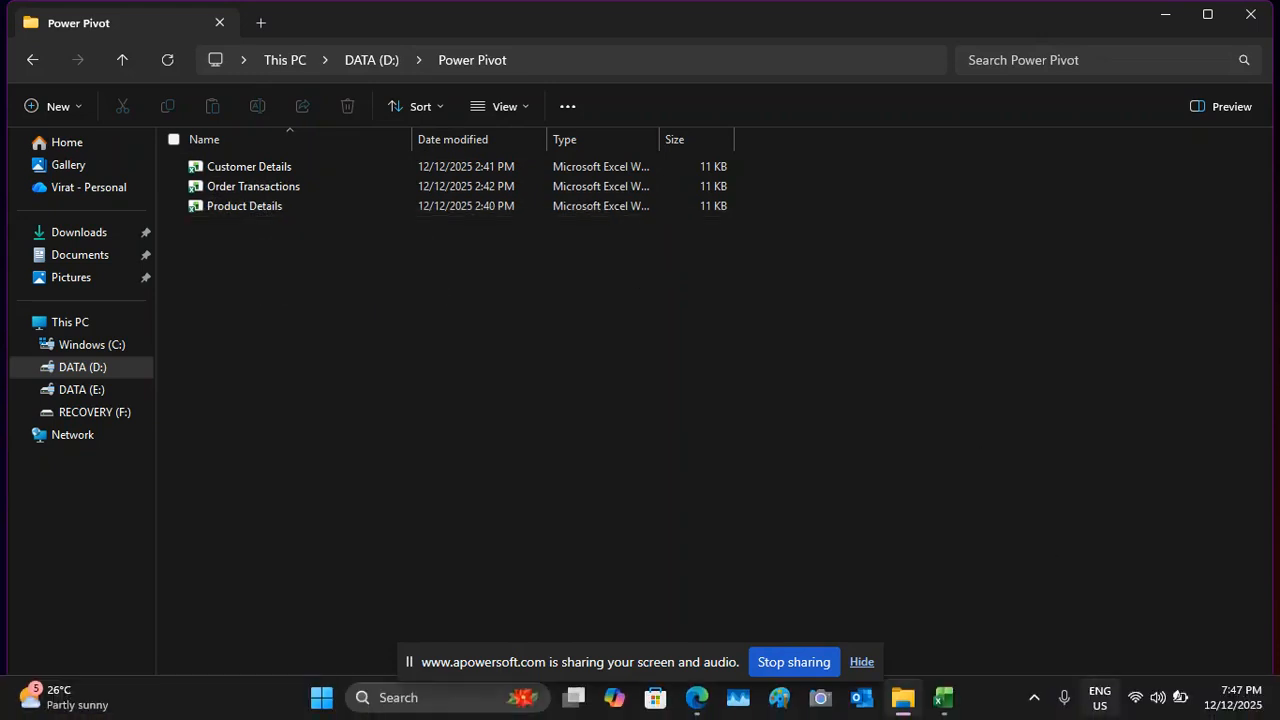
pyautogui.moveTo(943, 697)
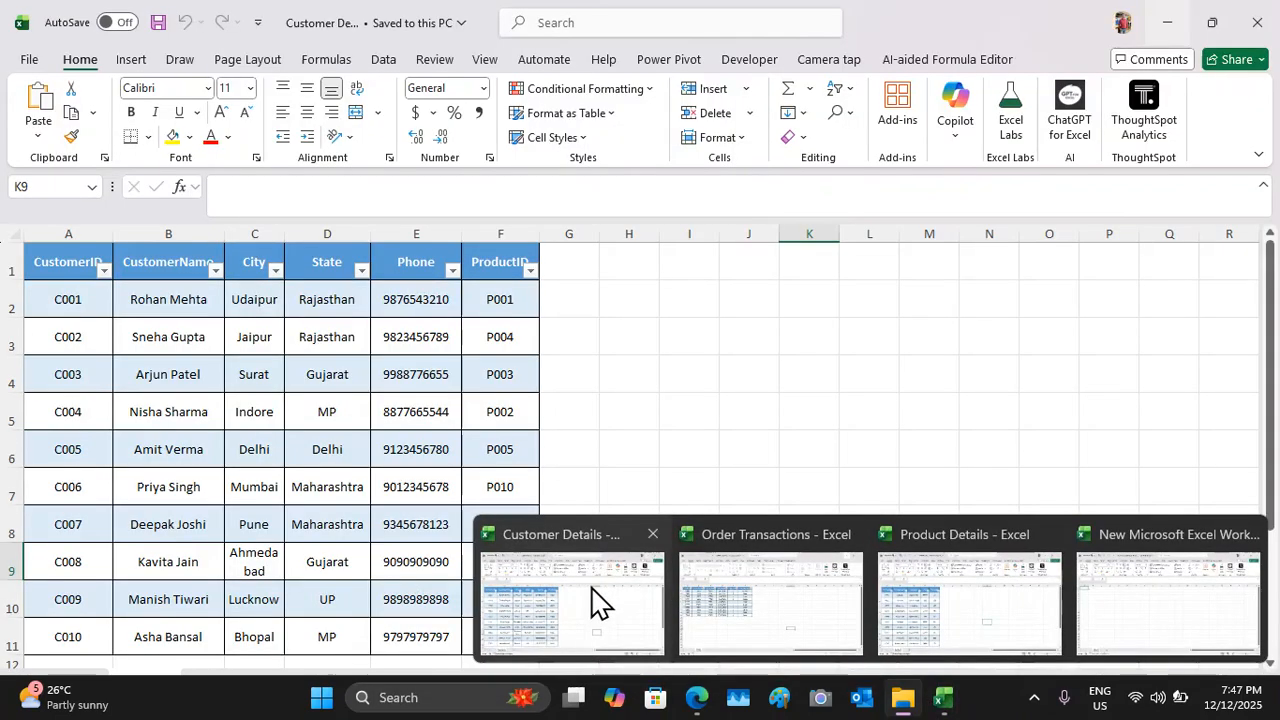
pyautogui.click(597, 603)
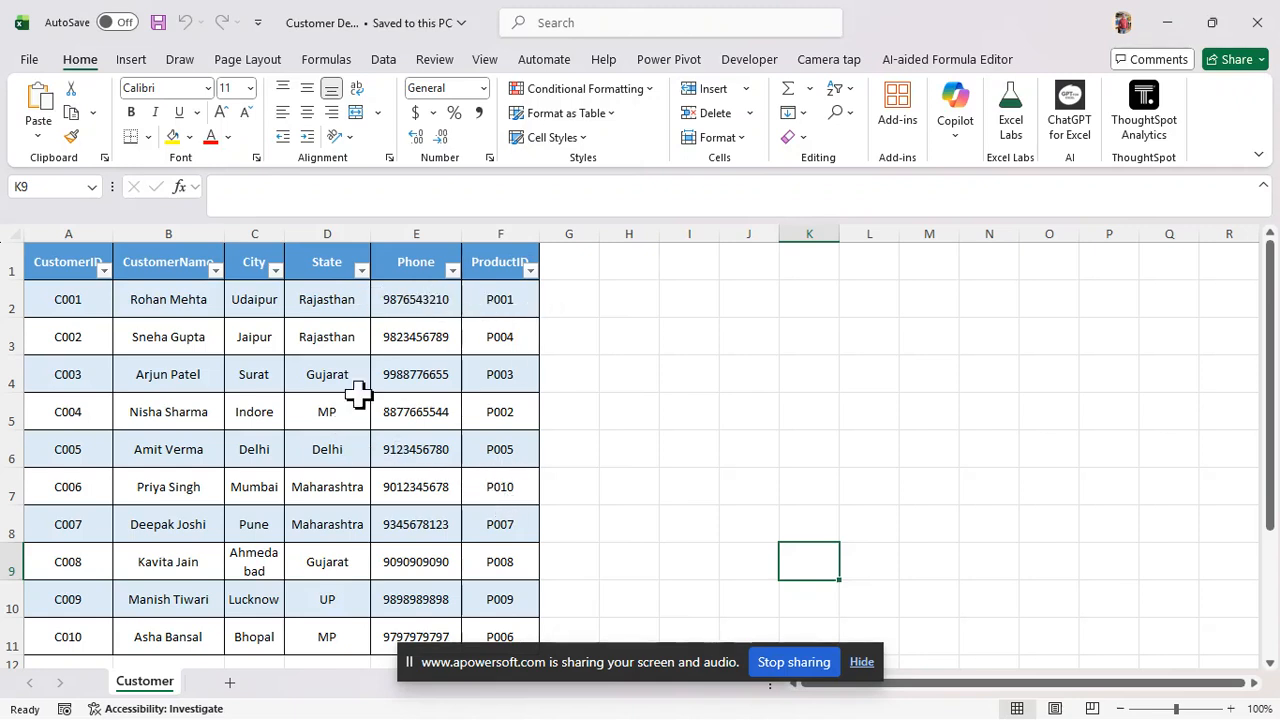
# Confirm in Table Design that the customer table's name is Customer
pyautogui.click(333, 410)
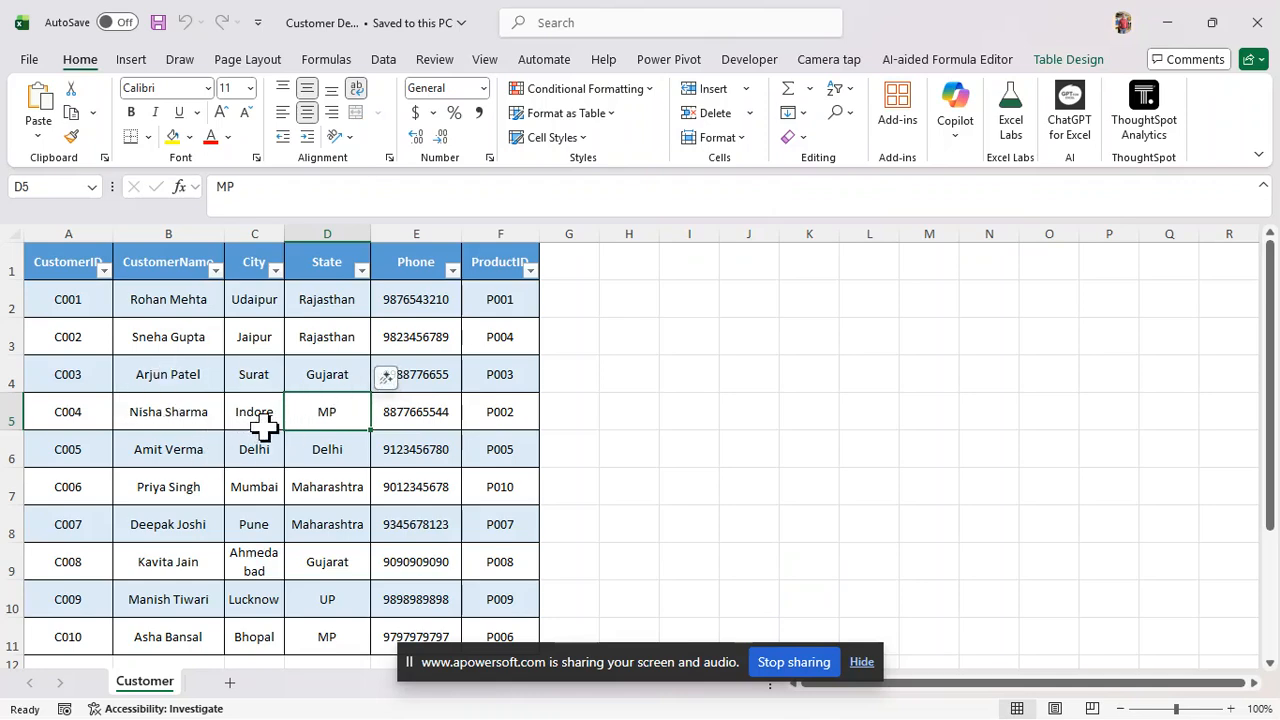
pyautogui.click(303, 487)
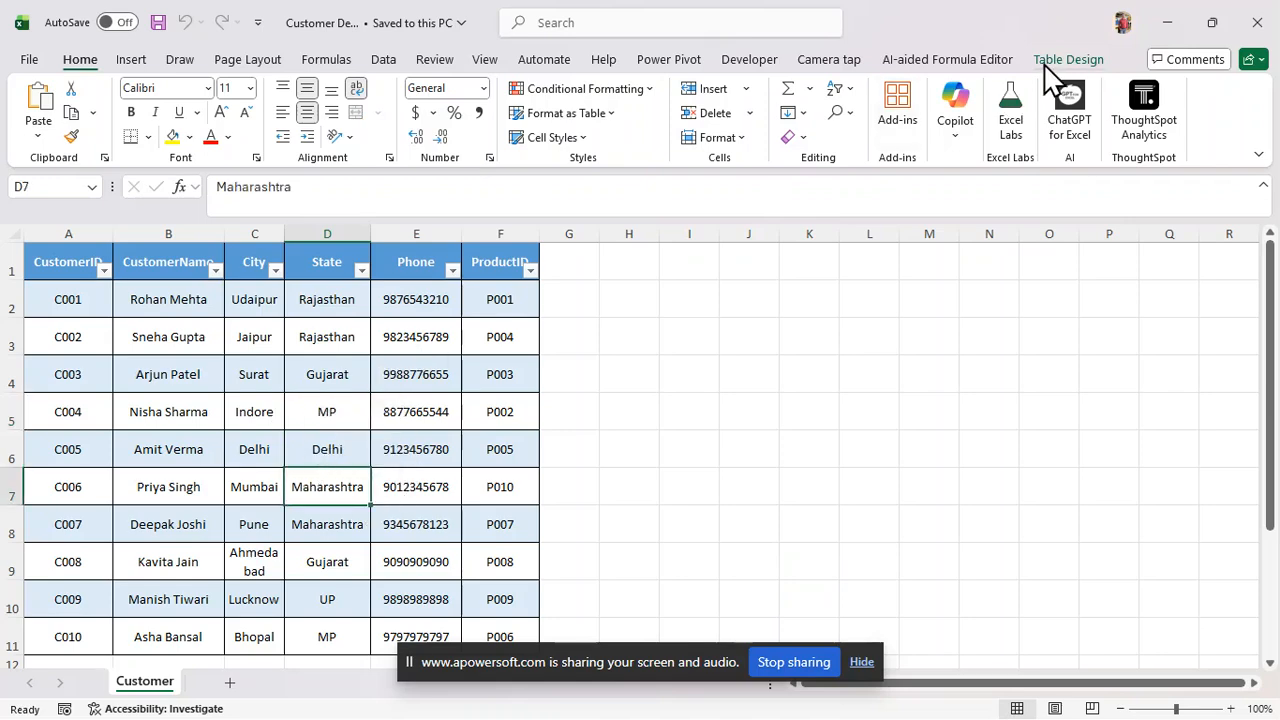
pyautogui.click(1062, 62)
pyautogui.click(72, 116)
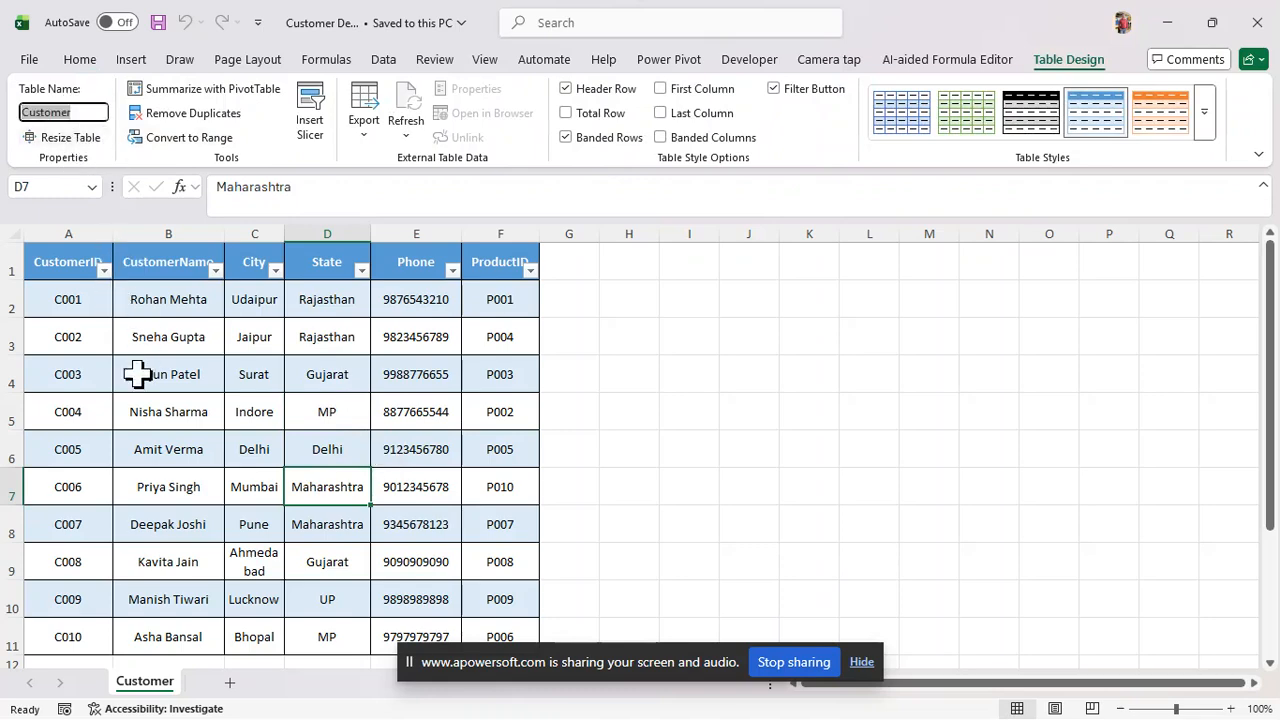
pyautogui.click(88, 111)
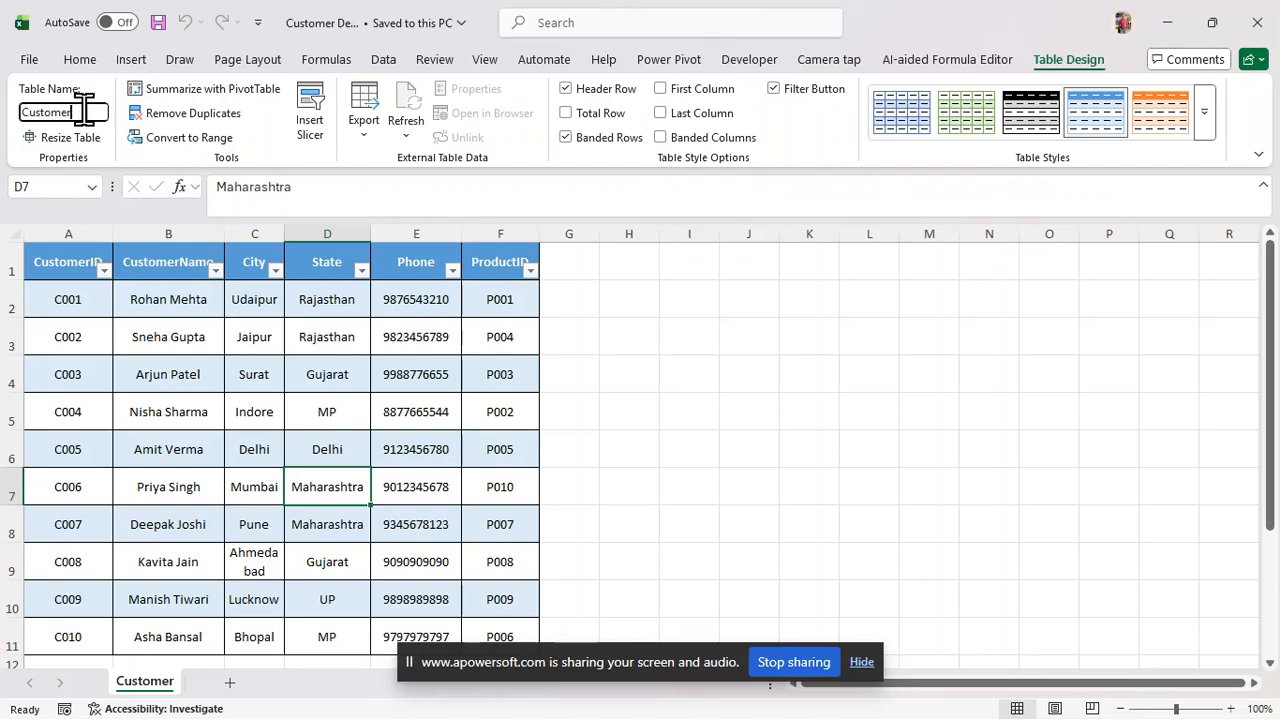
pyautogui.press('Return')
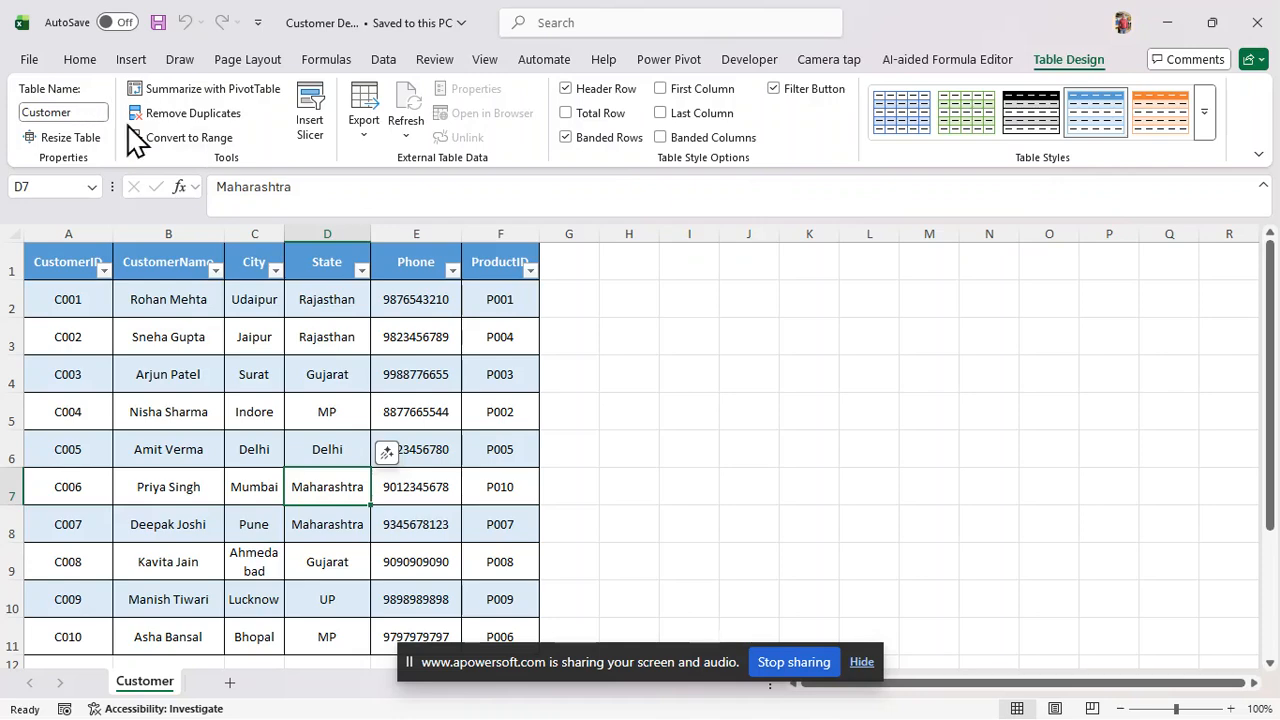
# Switch to the Order Transactions workbook
pyautogui.click(692, 415)
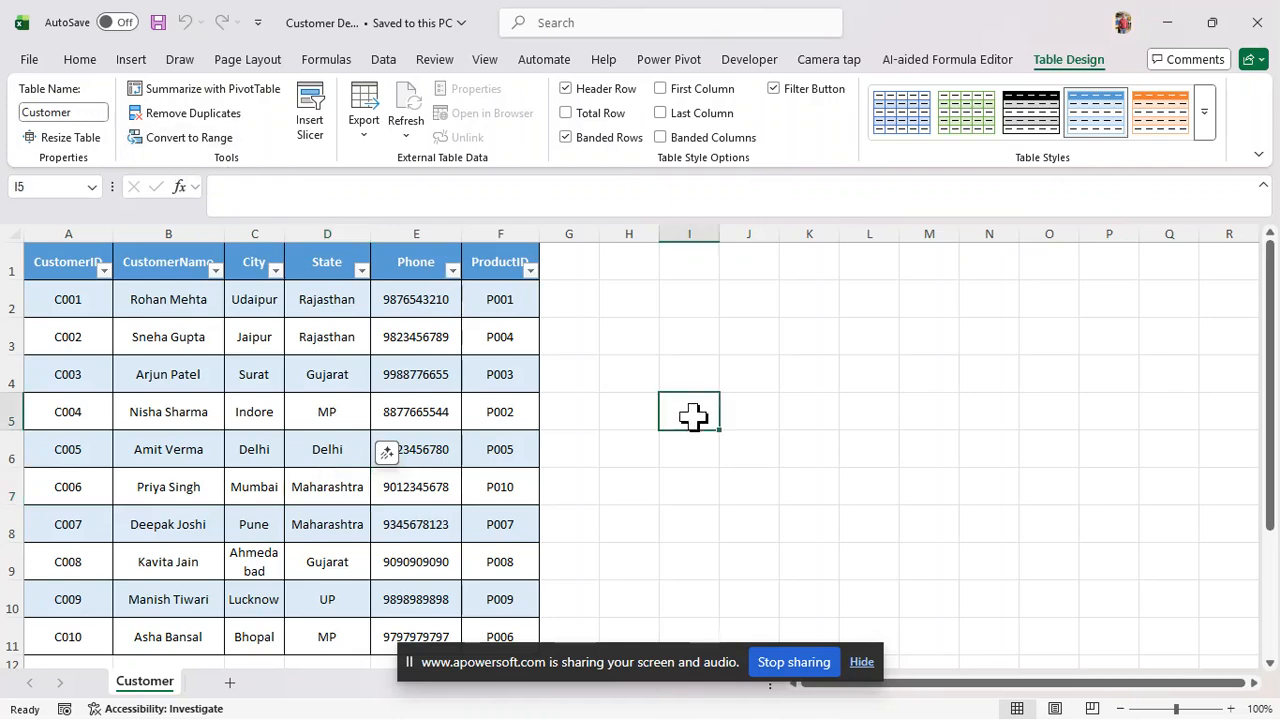
pyautogui.click(240, 412)
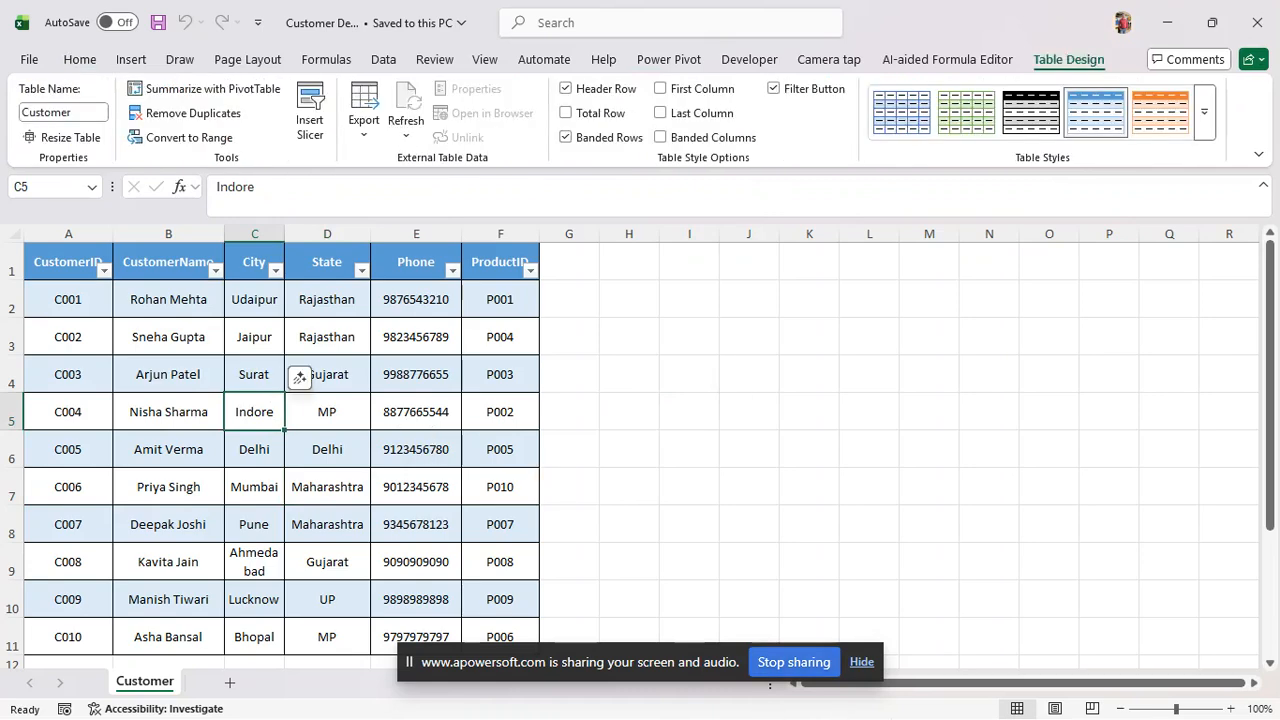
pyautogui.moveTo(945, 703)
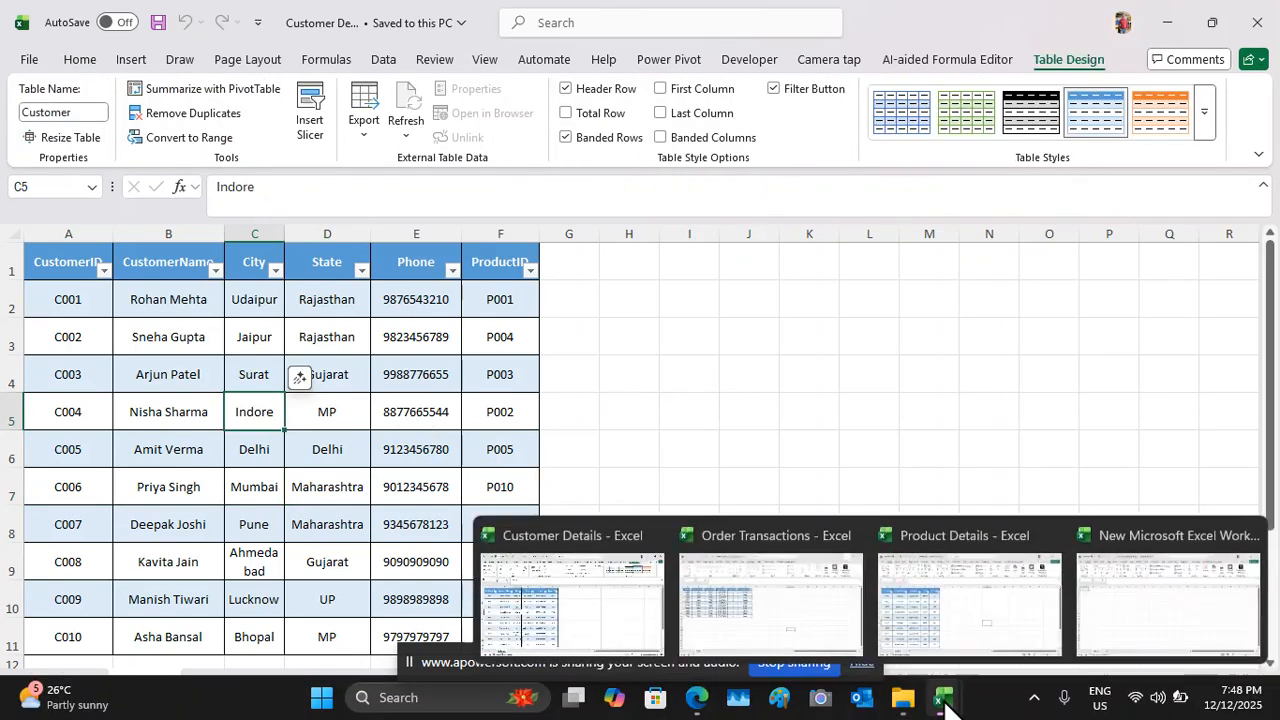
pyautogui.click(819, 641)
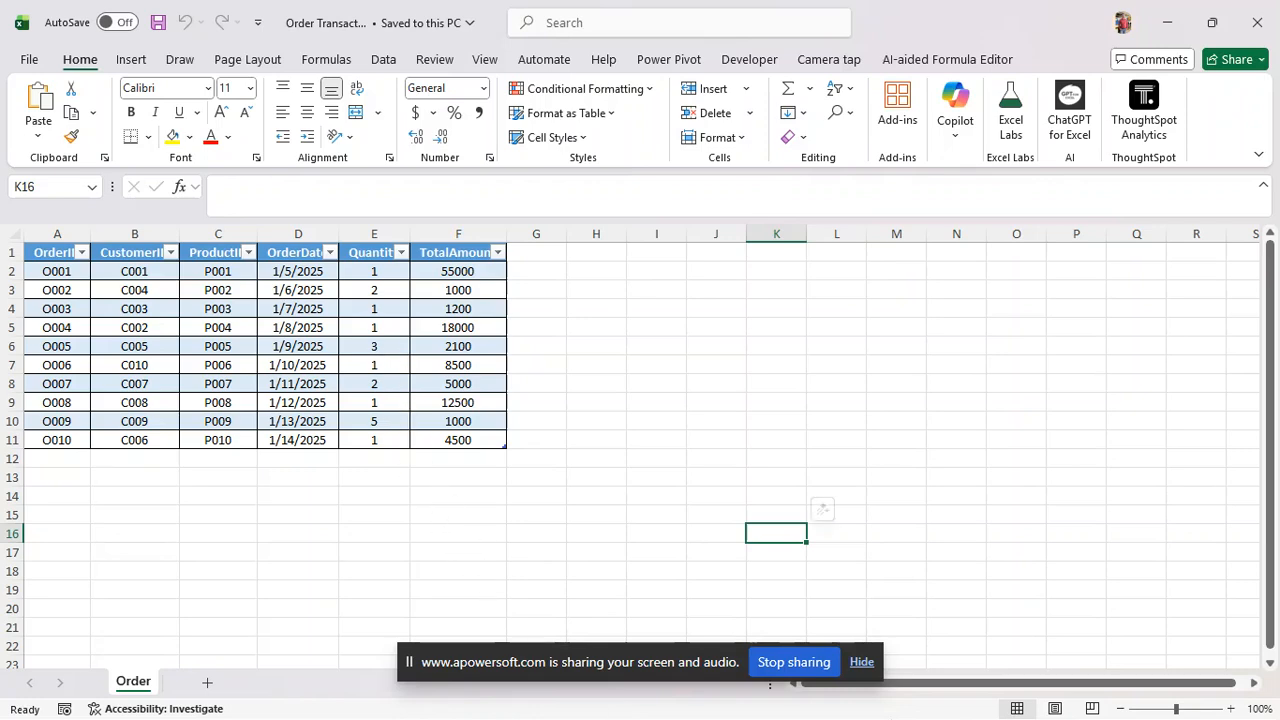
# Review the Order table's TotalAmount column, then switch to the Product Details workbook
pyautogui.moveTo(914, 712)
pyautogui.moveTo(955, 700)
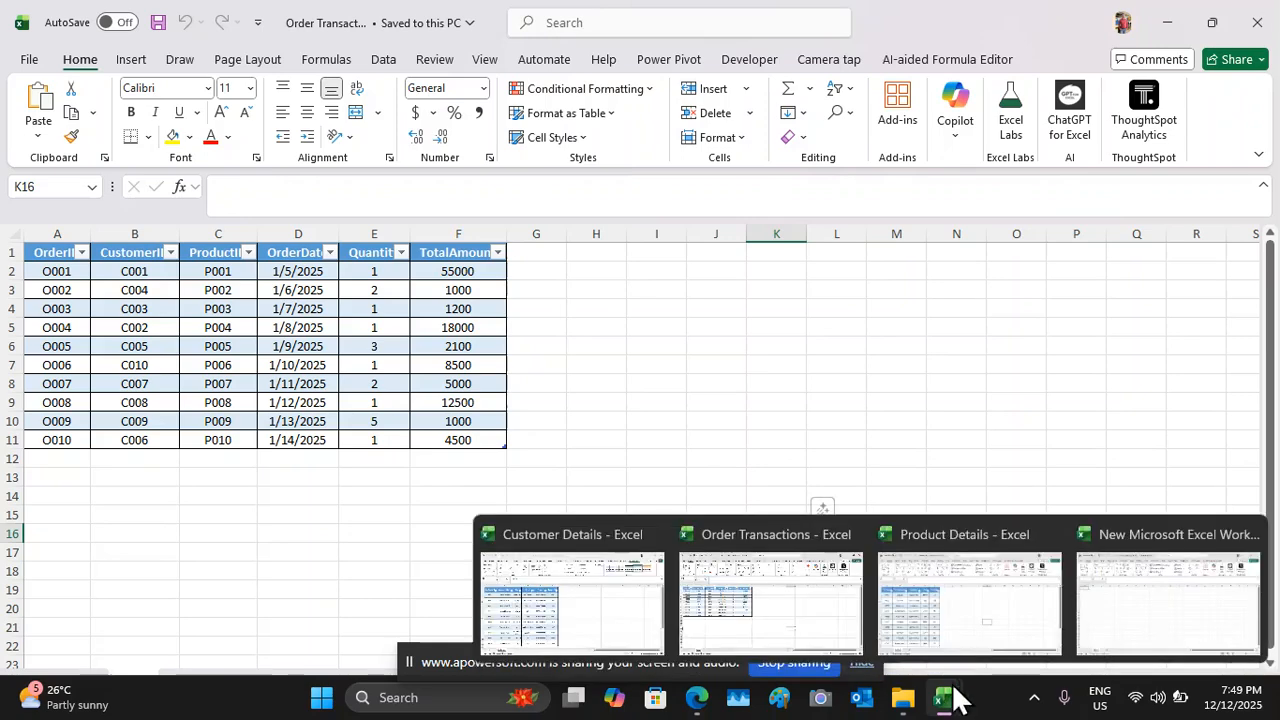
pyautogui.click(970, 620)
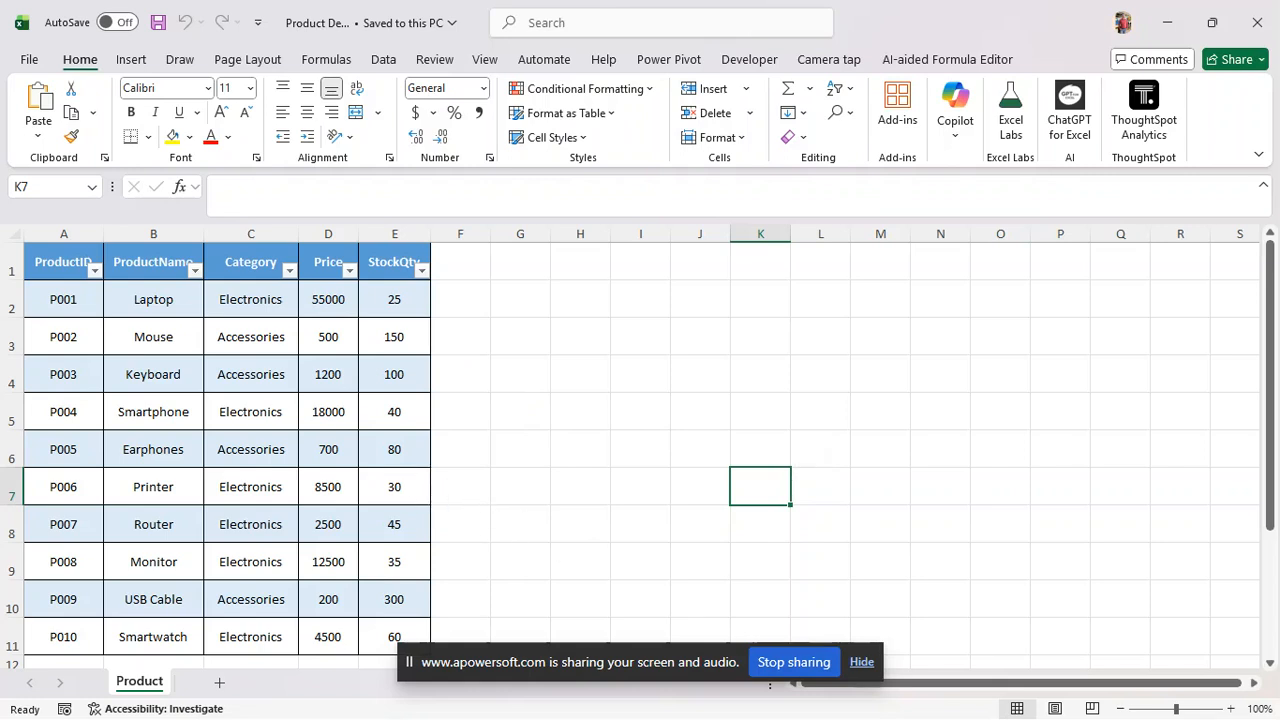
# Review the Product table's Category column and switch back to Order Transactions
pyautogui.moveTo(930, 717)
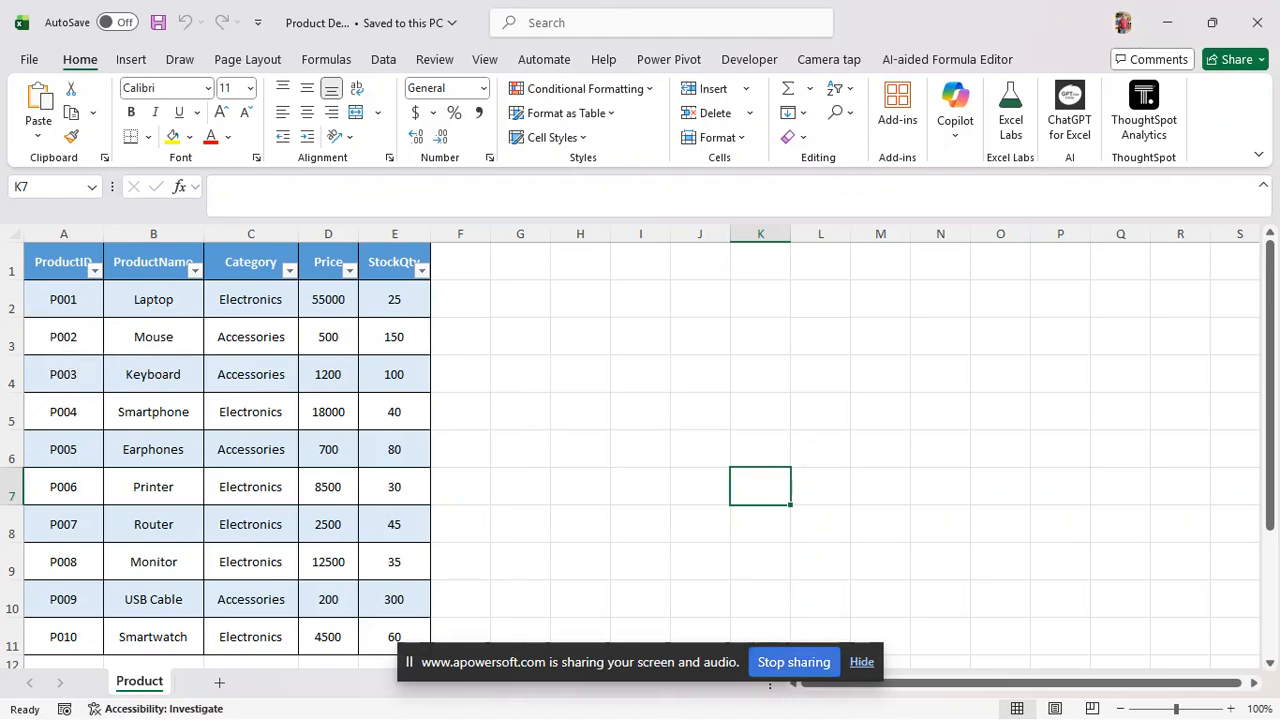
pyautogui.moveTo(975, 710)
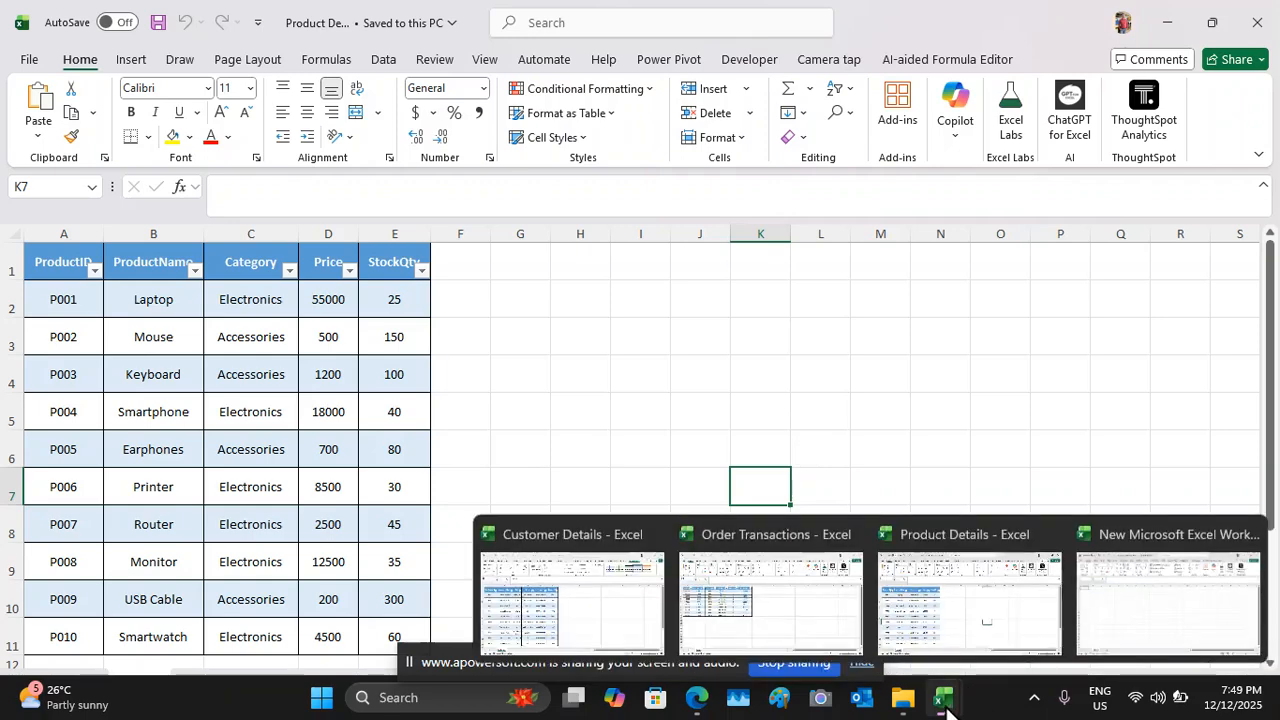
pyautogui.click(791, 609)
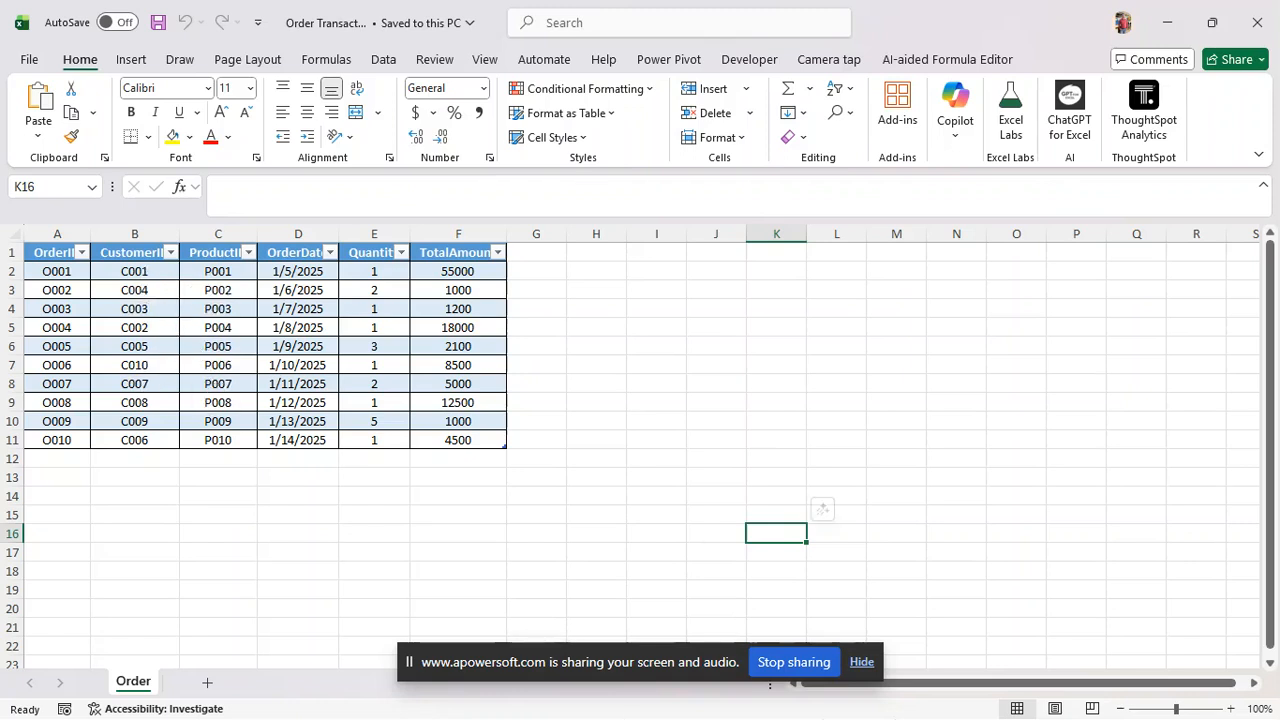
pyautogui.moveTo(884, 718)
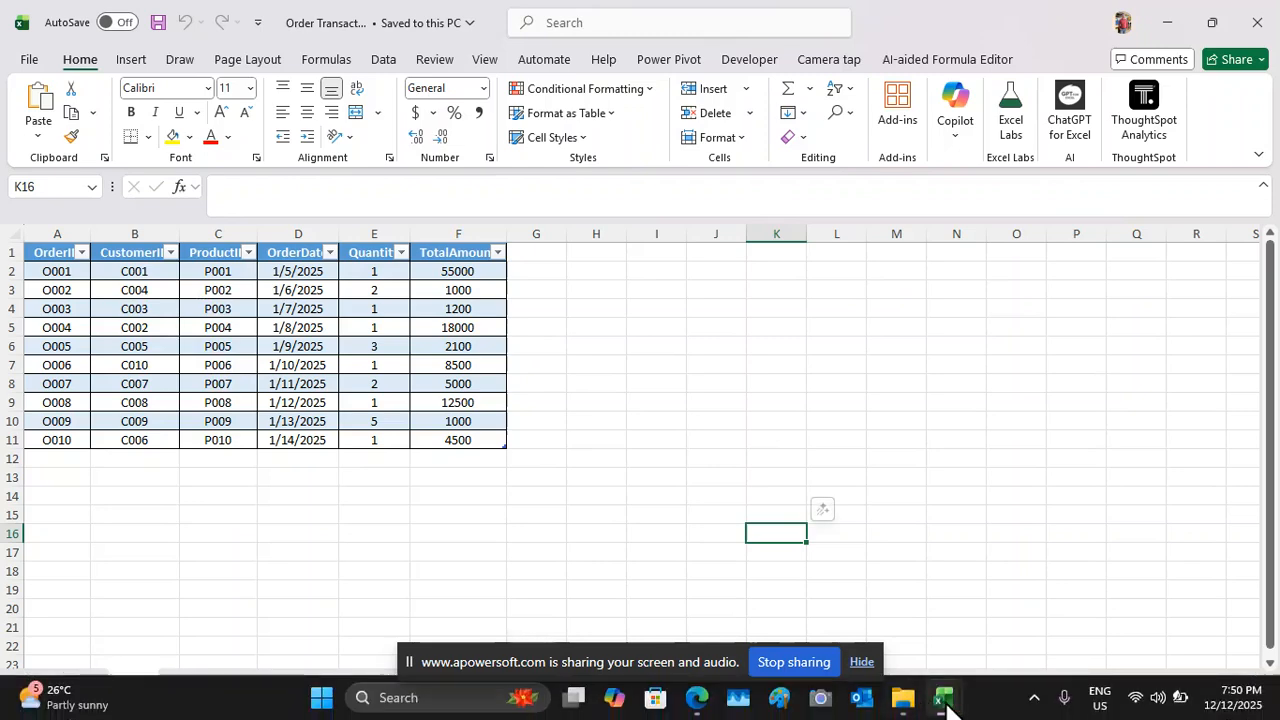
pyautogui.moveTo(944, 705)
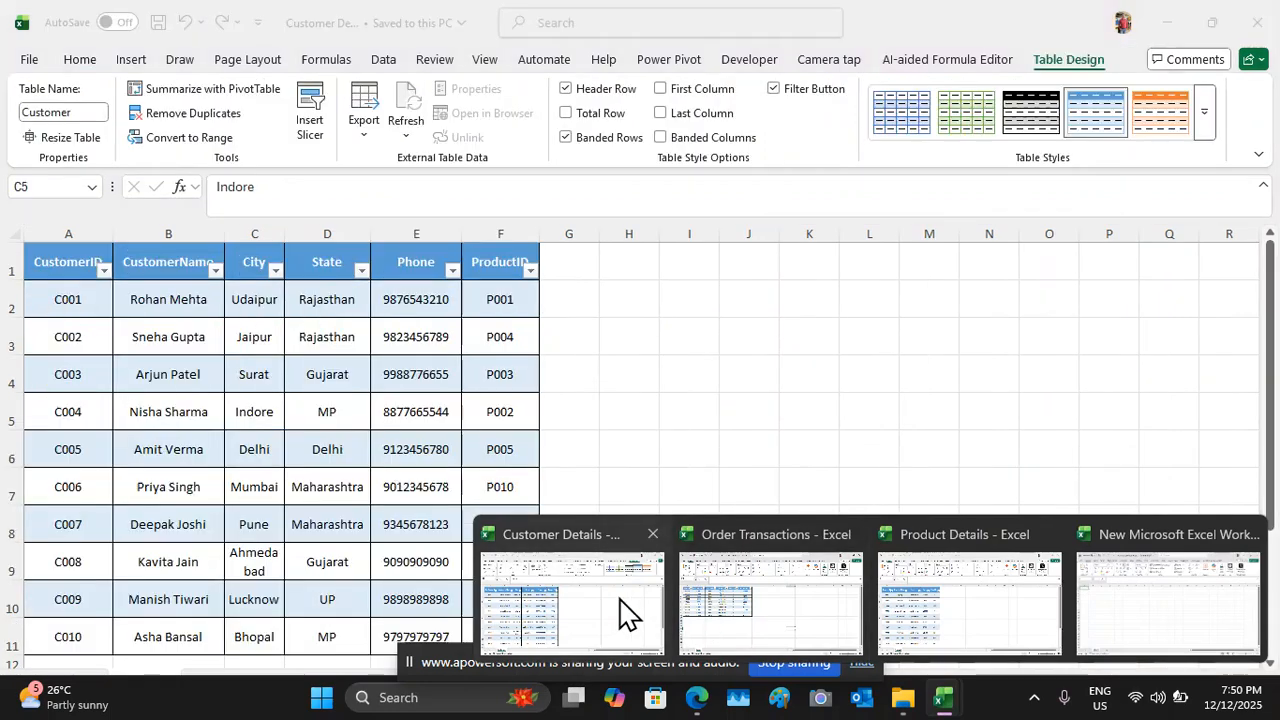
# Switch back to the Customer Details workbook and close it
pyautogui.click(608, 606)
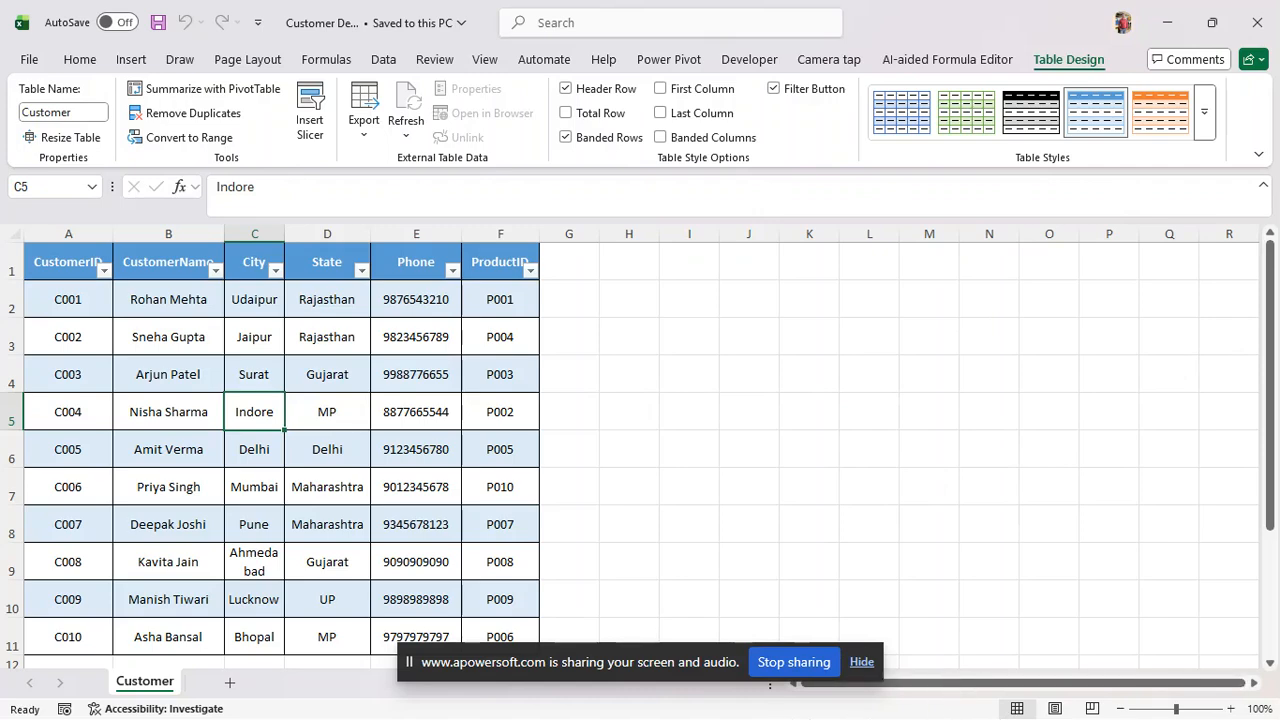
pyautogui.click(1266, 14)
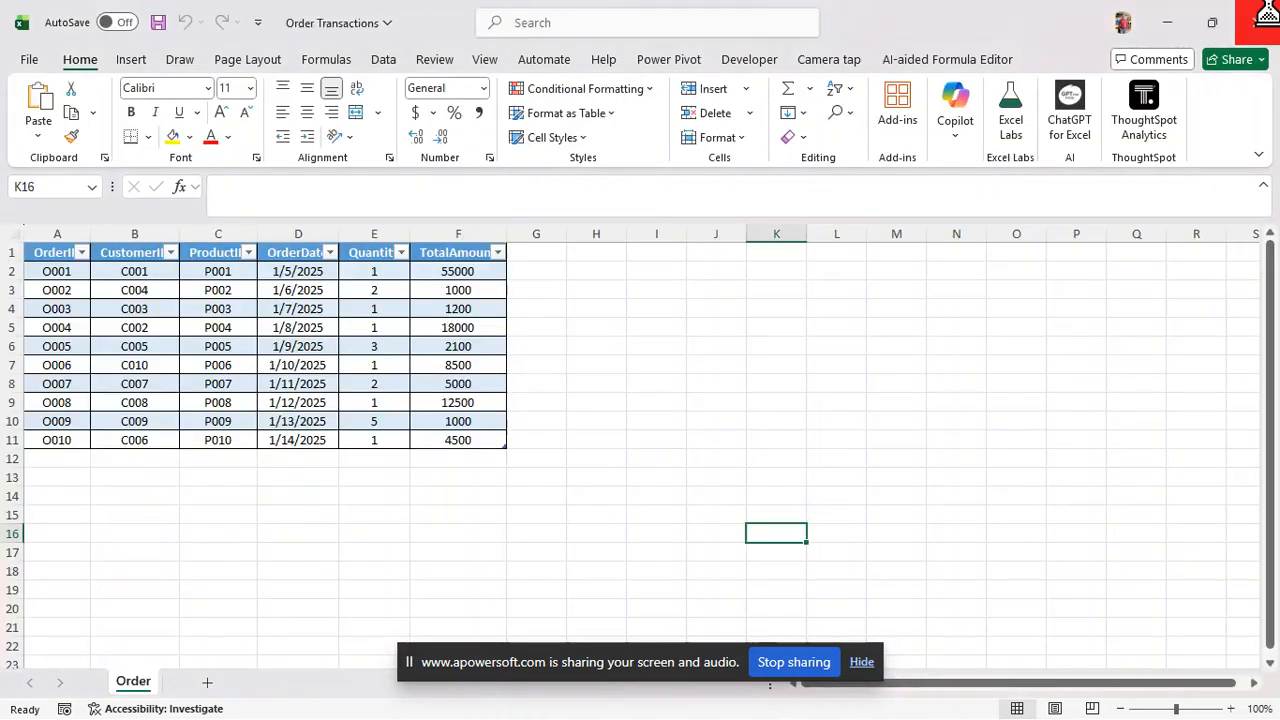
# Close Order Transactions and Product Details, then bring up the blank New Microsoft Excel Worksheet from DATA (D:)
pyautogui.click(1266, 14)
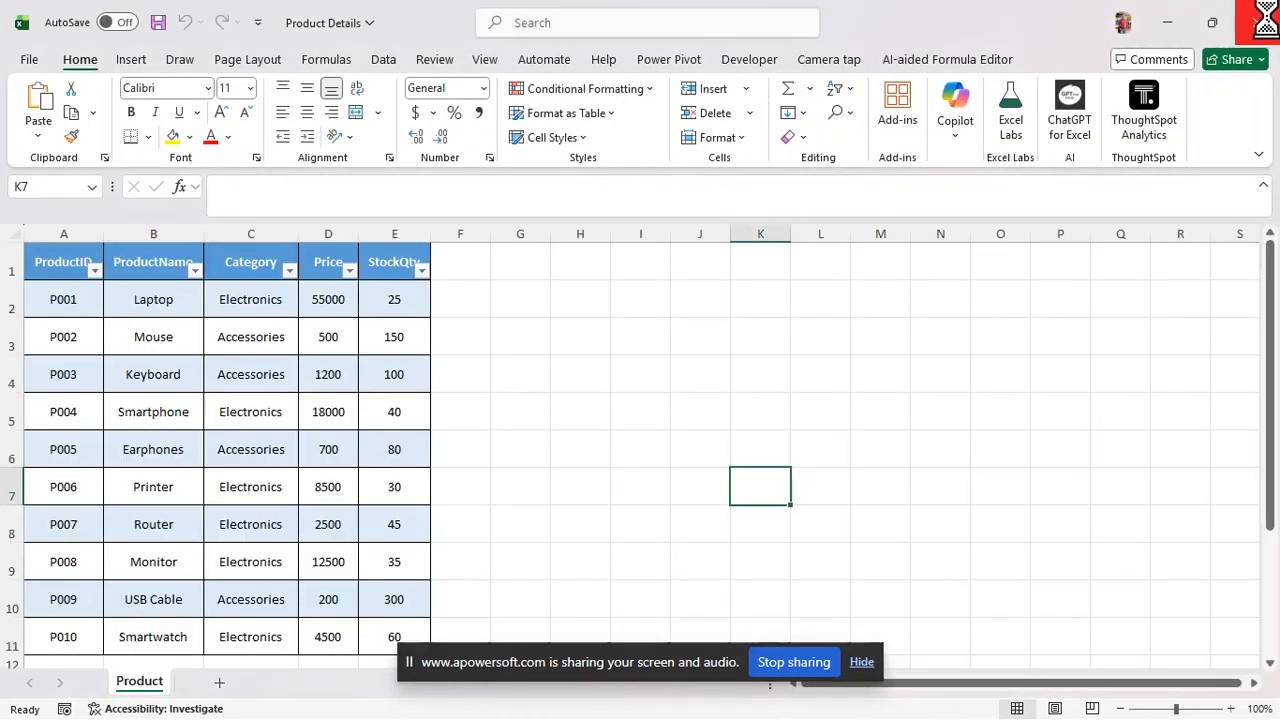
pyautogui.click(1266, 14)
pyautogui.click(371, 60)
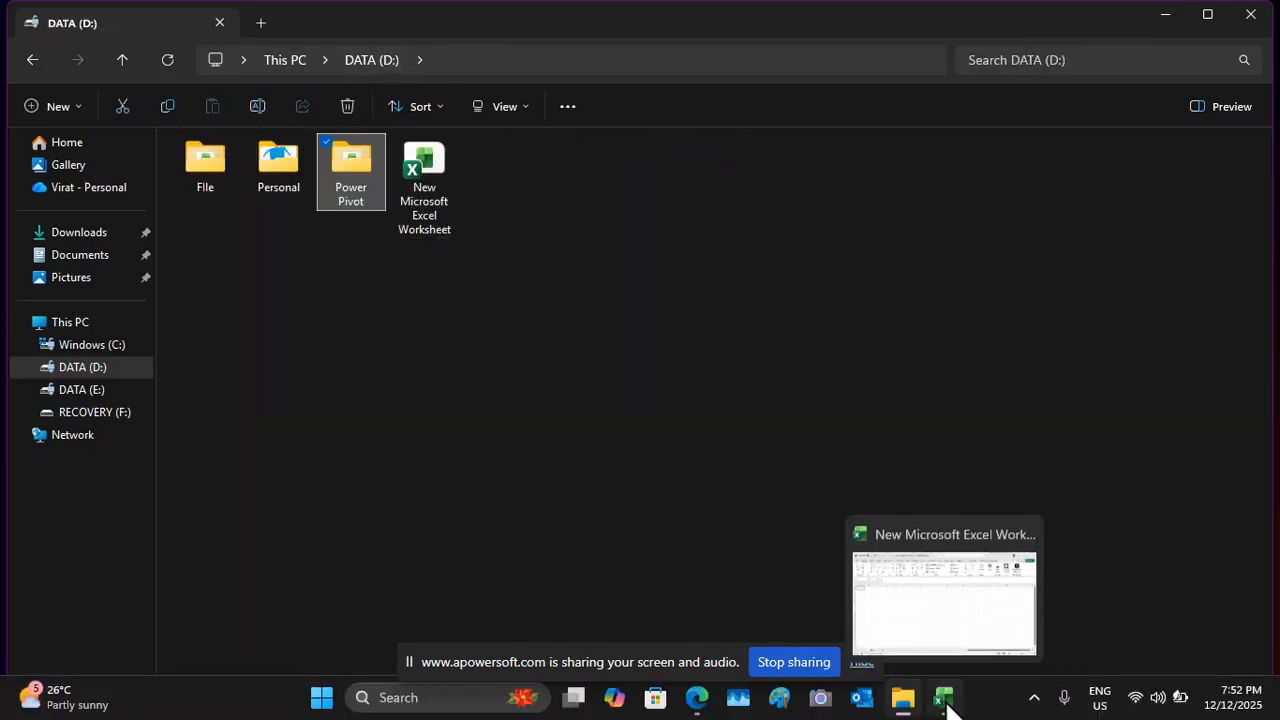
pyautogui.click(945, 700)
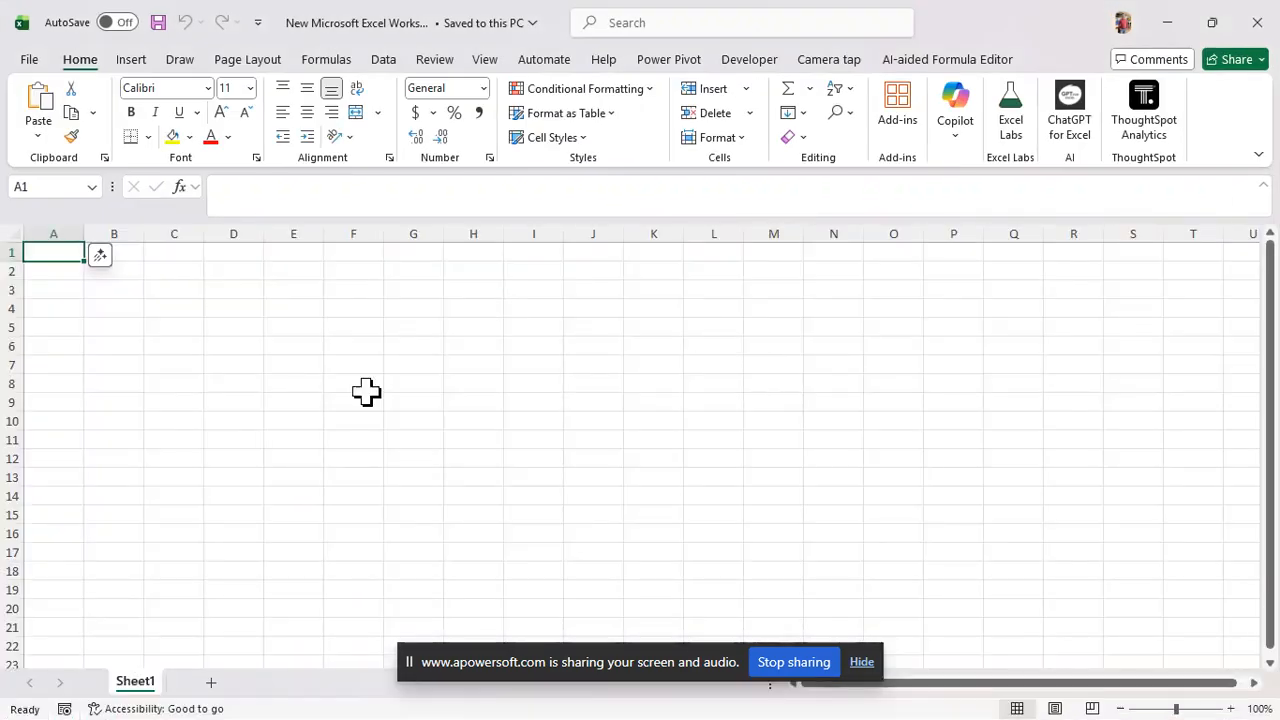
pyautogui.click(295, 367)
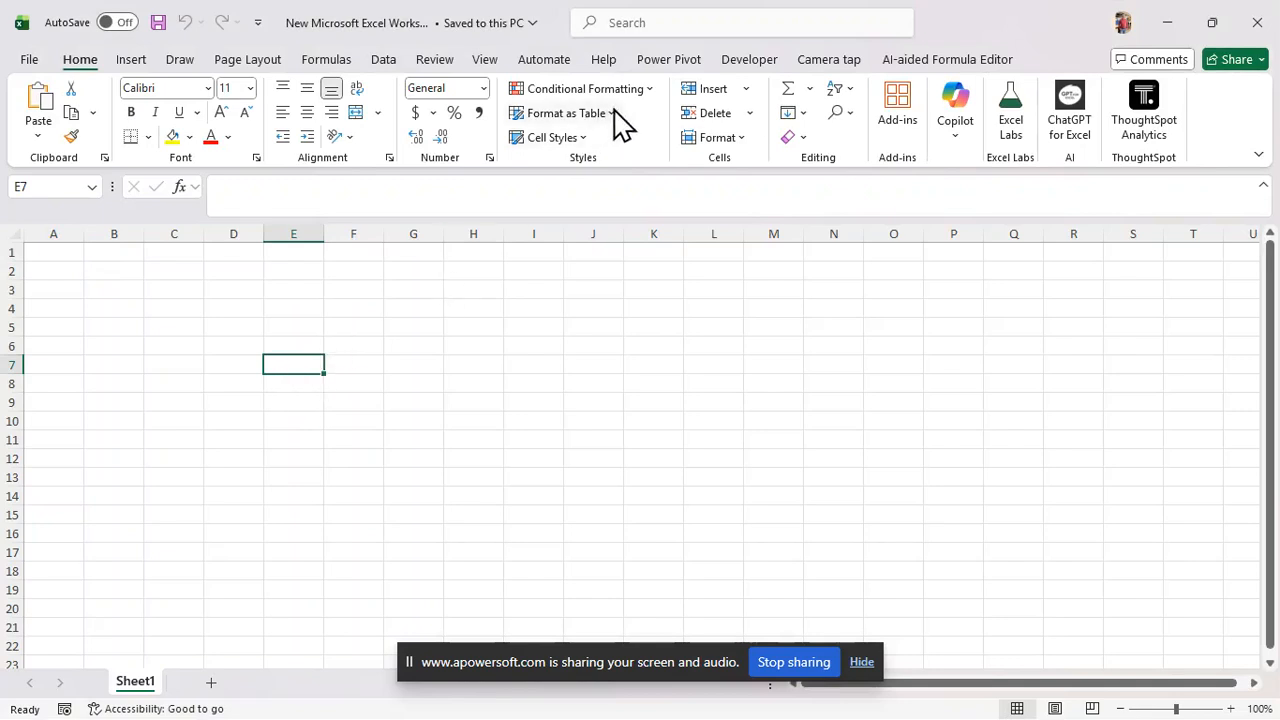
# Check the Power Pivot tab, then open Excel Options from the File view
pyautogui.click(669, 62)
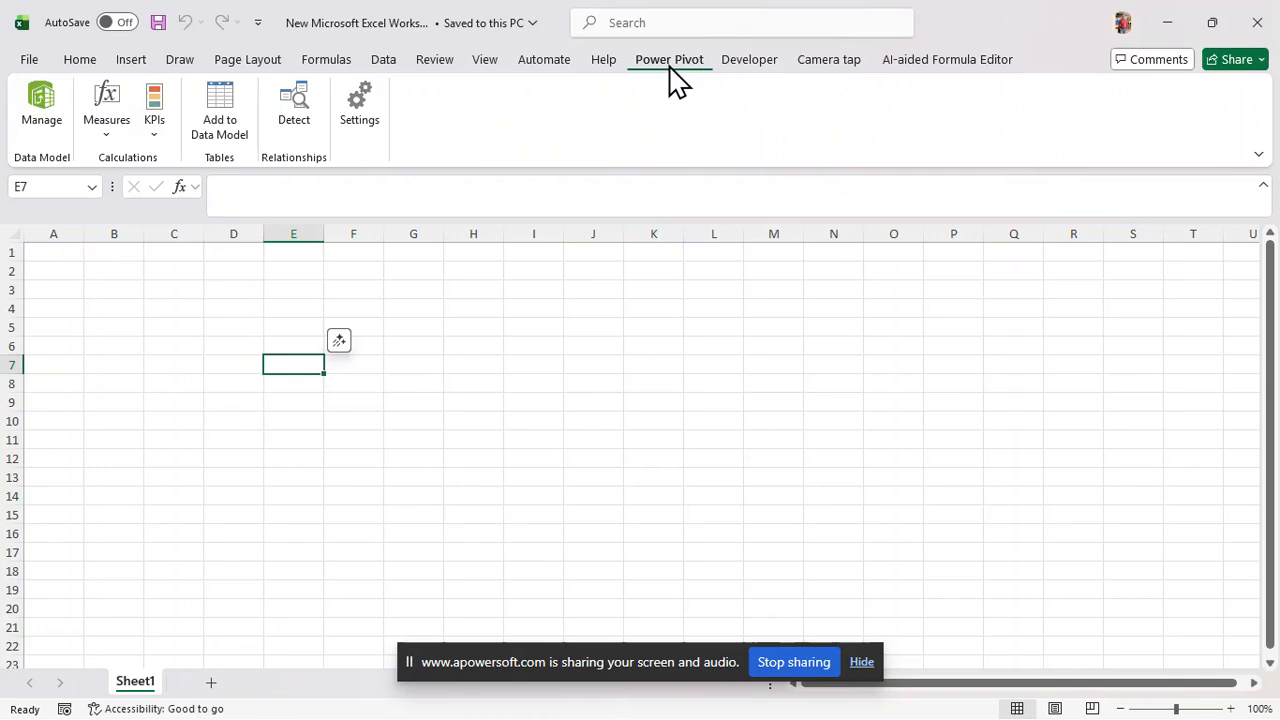
pyautogui.click(28, 62)
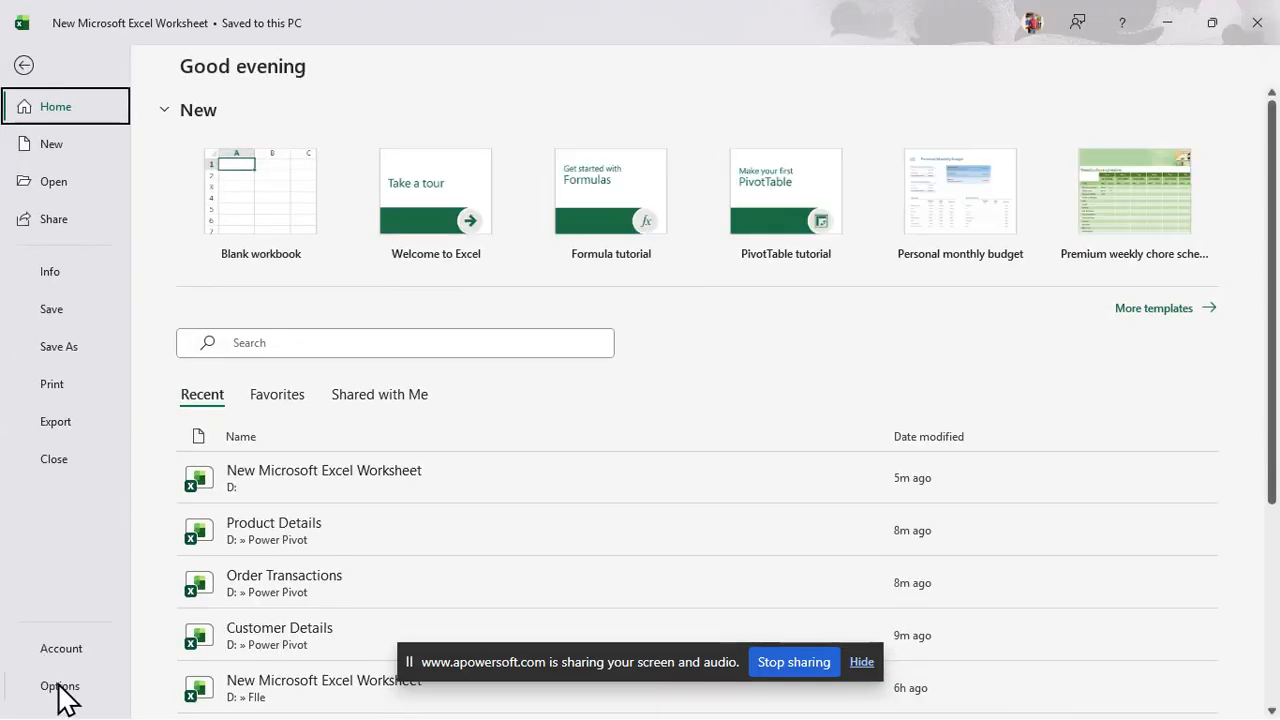
pyautogui.click(58, 686)
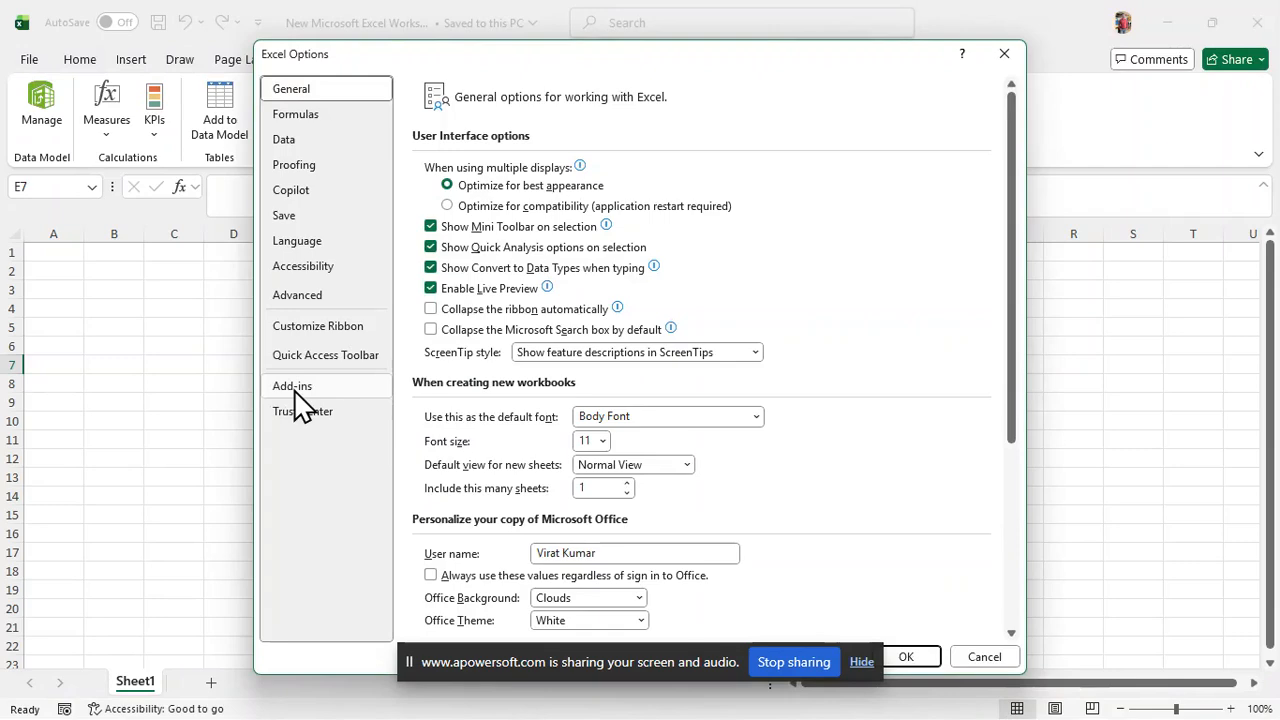
# On the Add-ins page, set Manage to COM Add-ins and show the list with Power Pivot ticked
pyautogui.click(293, 390)
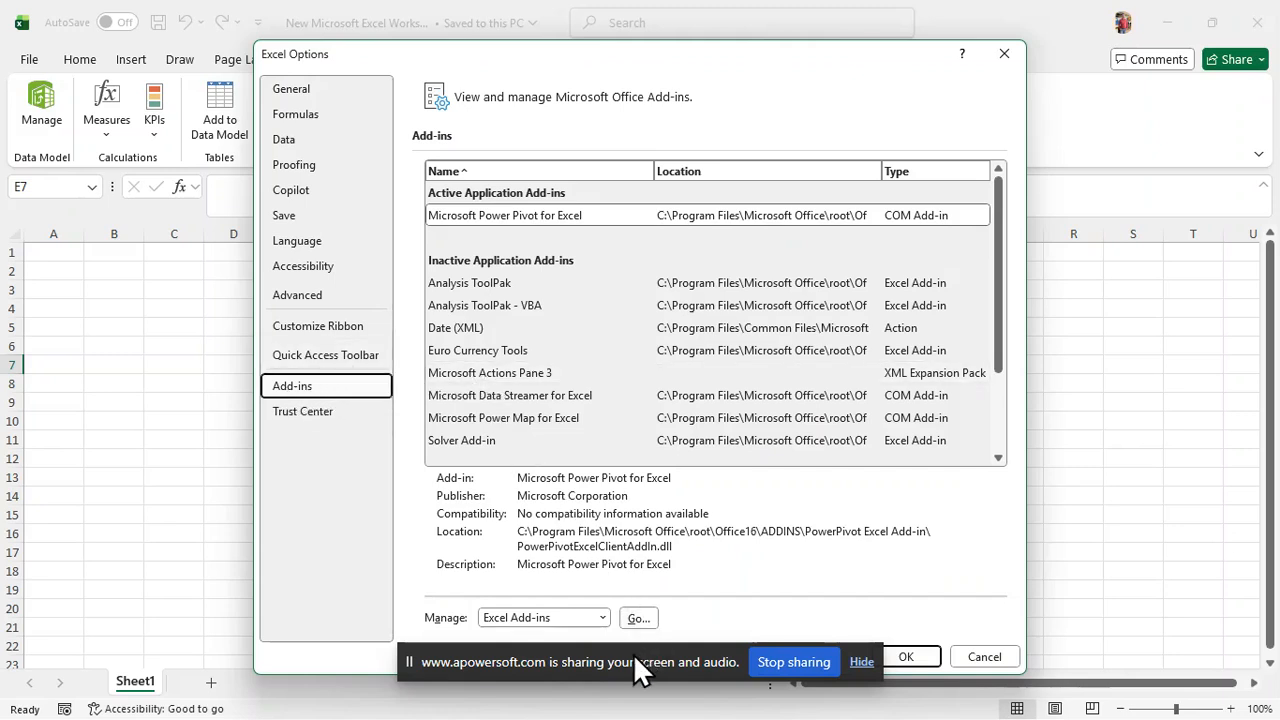
pyautogui.moveTo(634, 654); pyautogui.dragTo(666, 706)
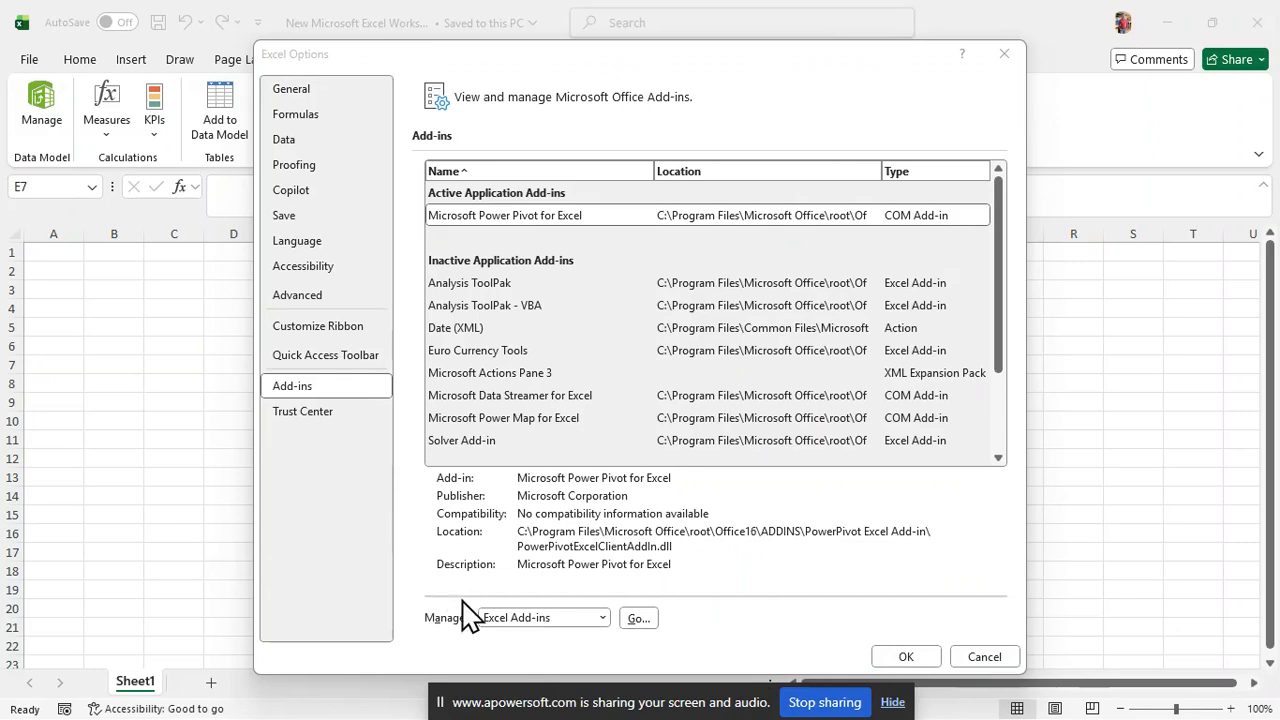
pyautogui.click(520, 620)
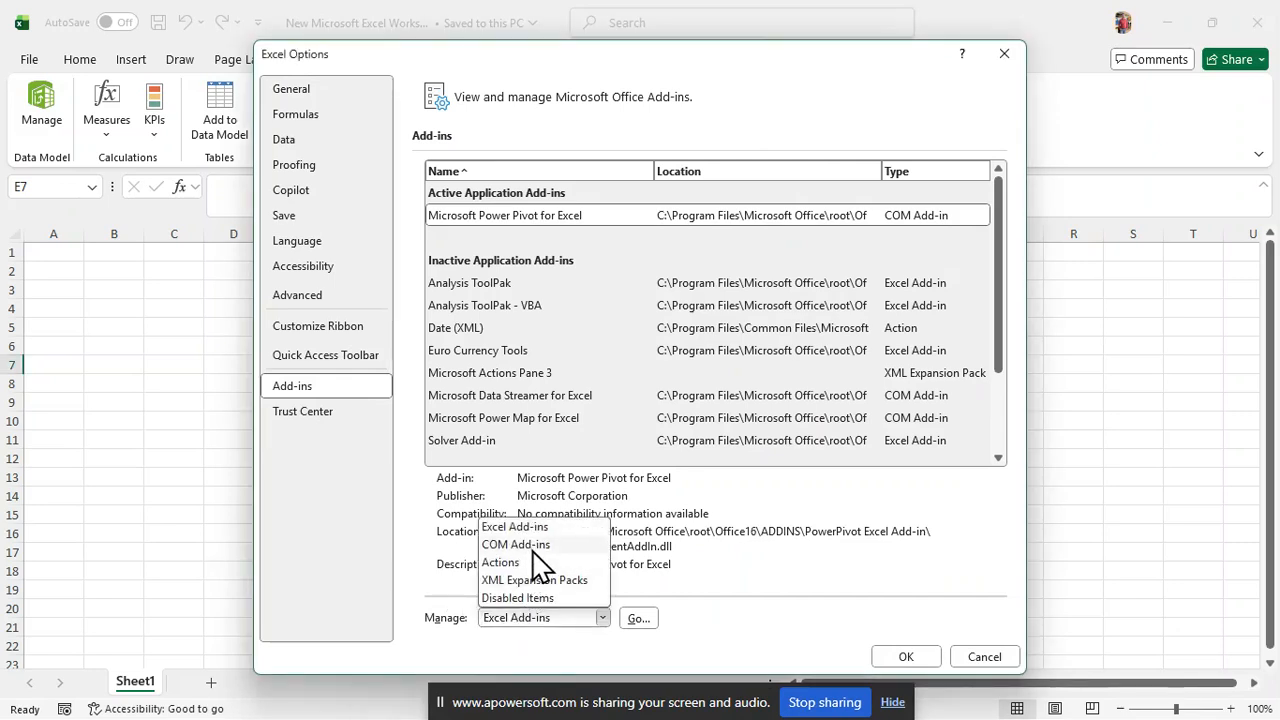
pyautogui.click(533, 547)
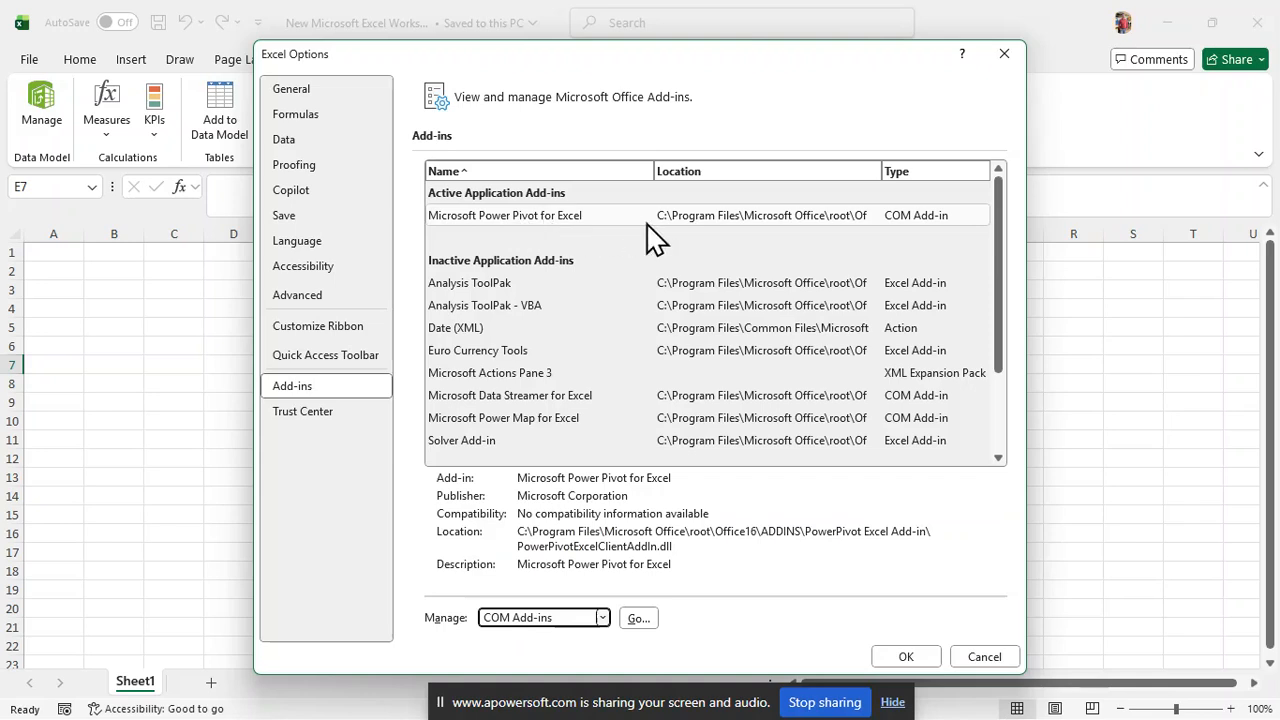
pyautogui.click(637, 619)
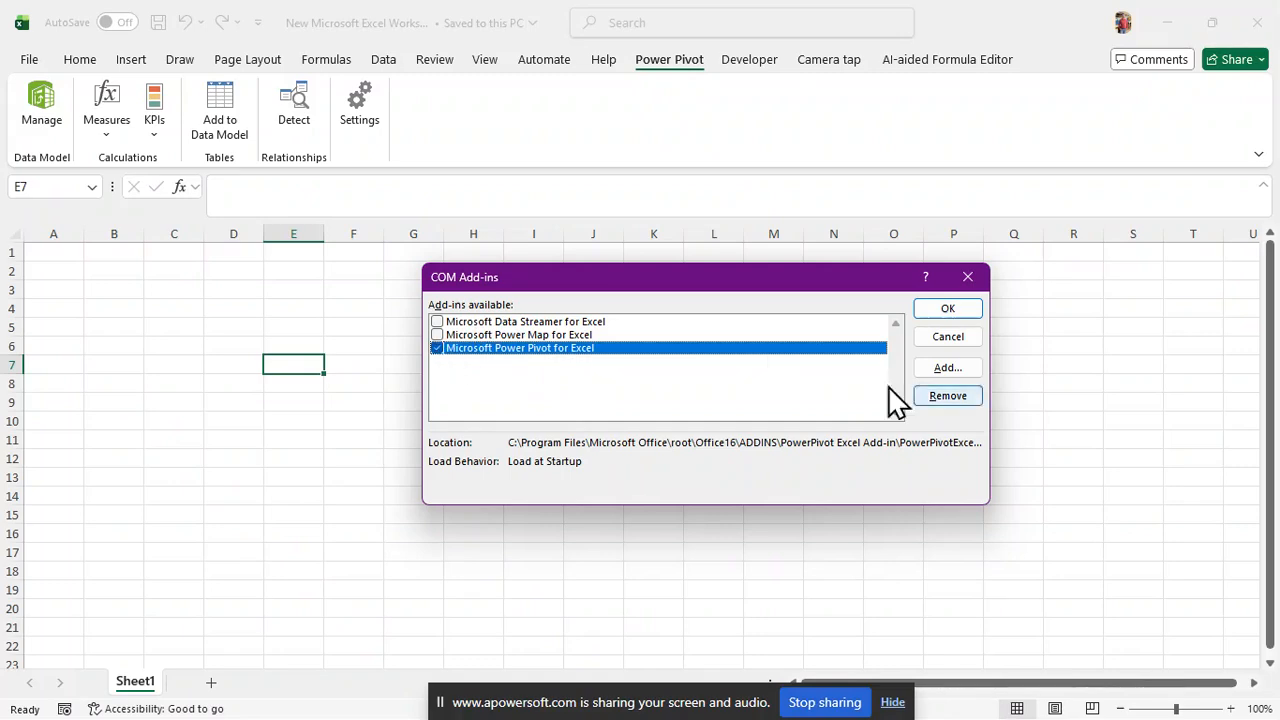
# Accept the COM Add-ins dialog with Microsoft Power Pivot for Excel enabled
pyautogui.click(951, 313)
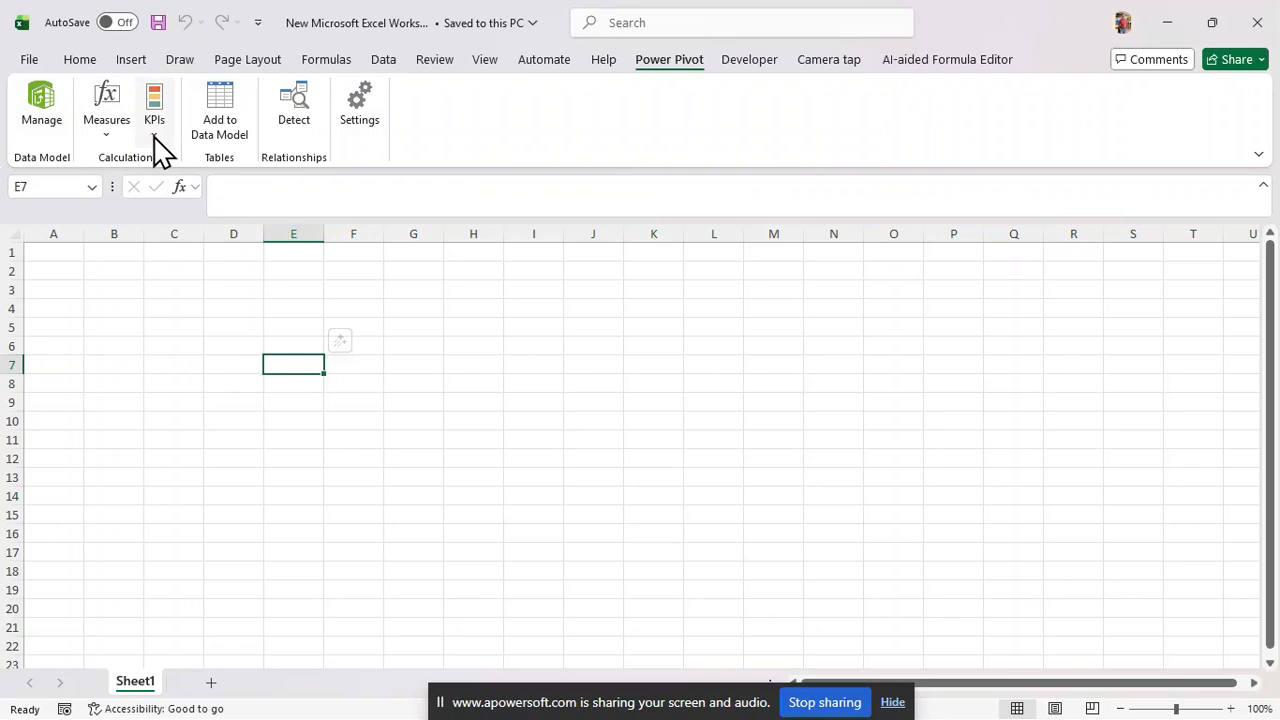
# Attempt a New Measure, dismiss the empty data model warning, and glance at the KPIs menu
pyautogui.click(107, 132)
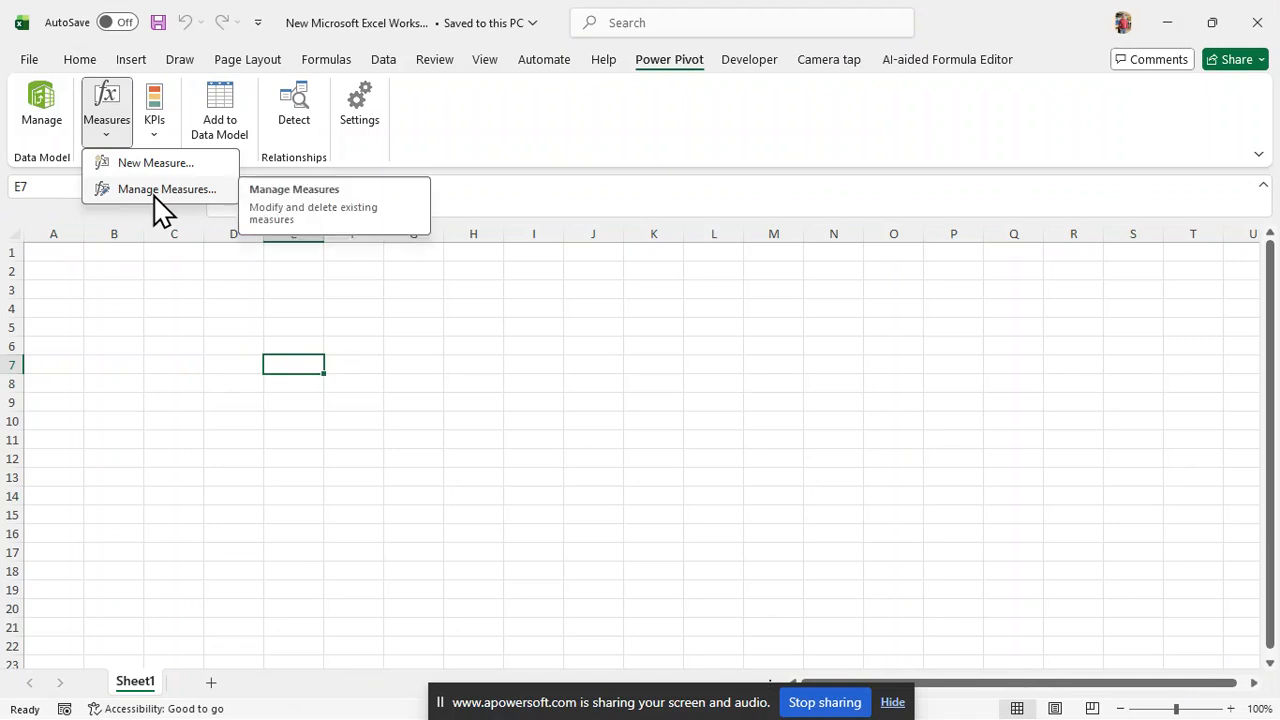
pyautogui.click(143, 166)
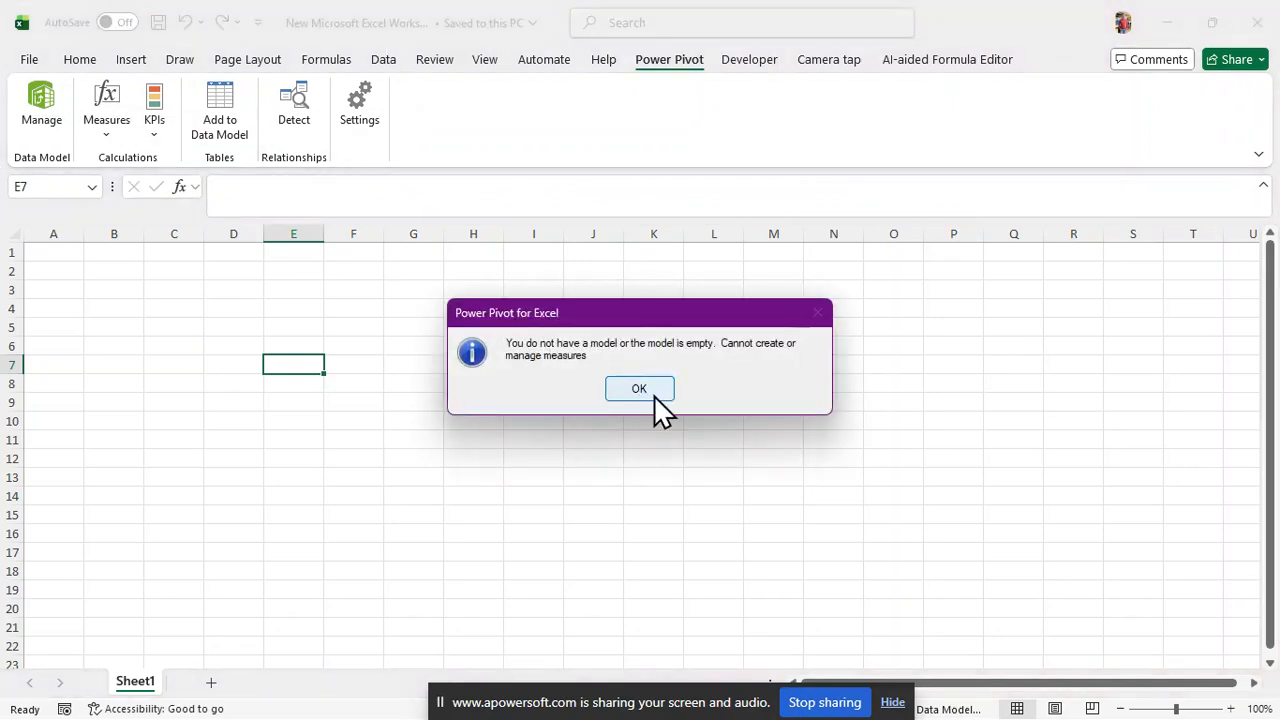
pyautogui.click(639, 389)
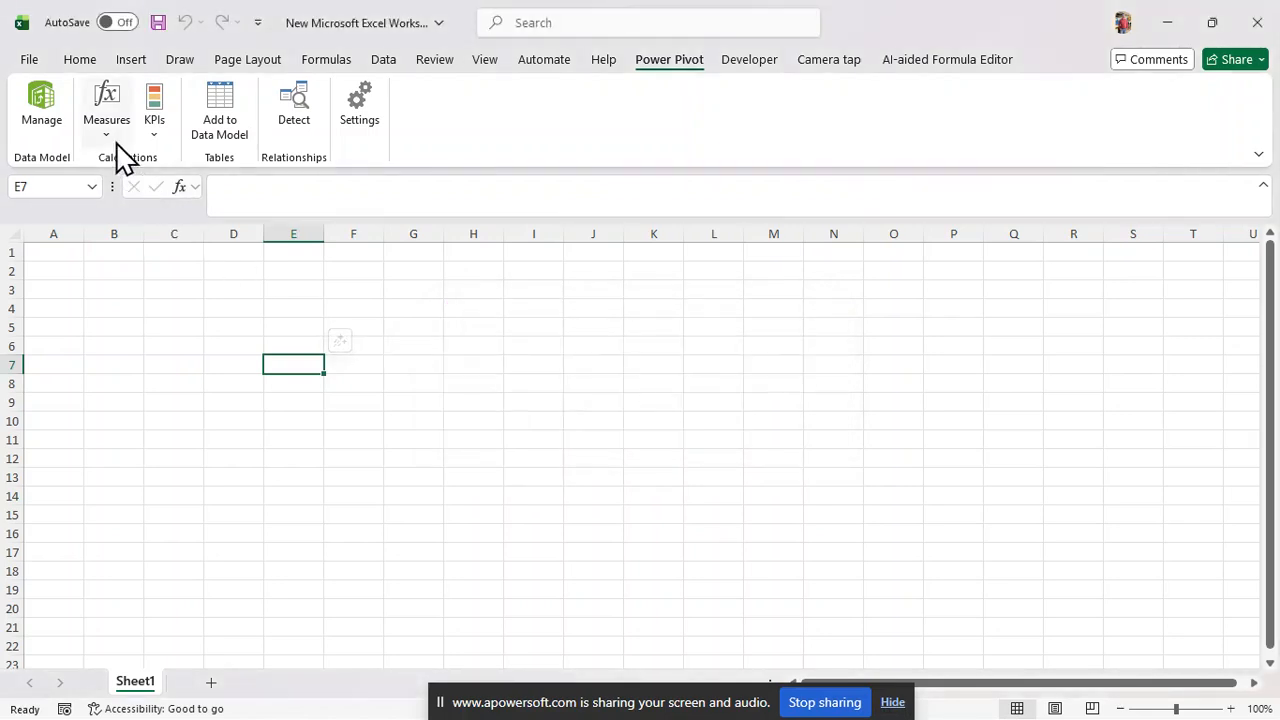
pyautogui.click(154, 142)
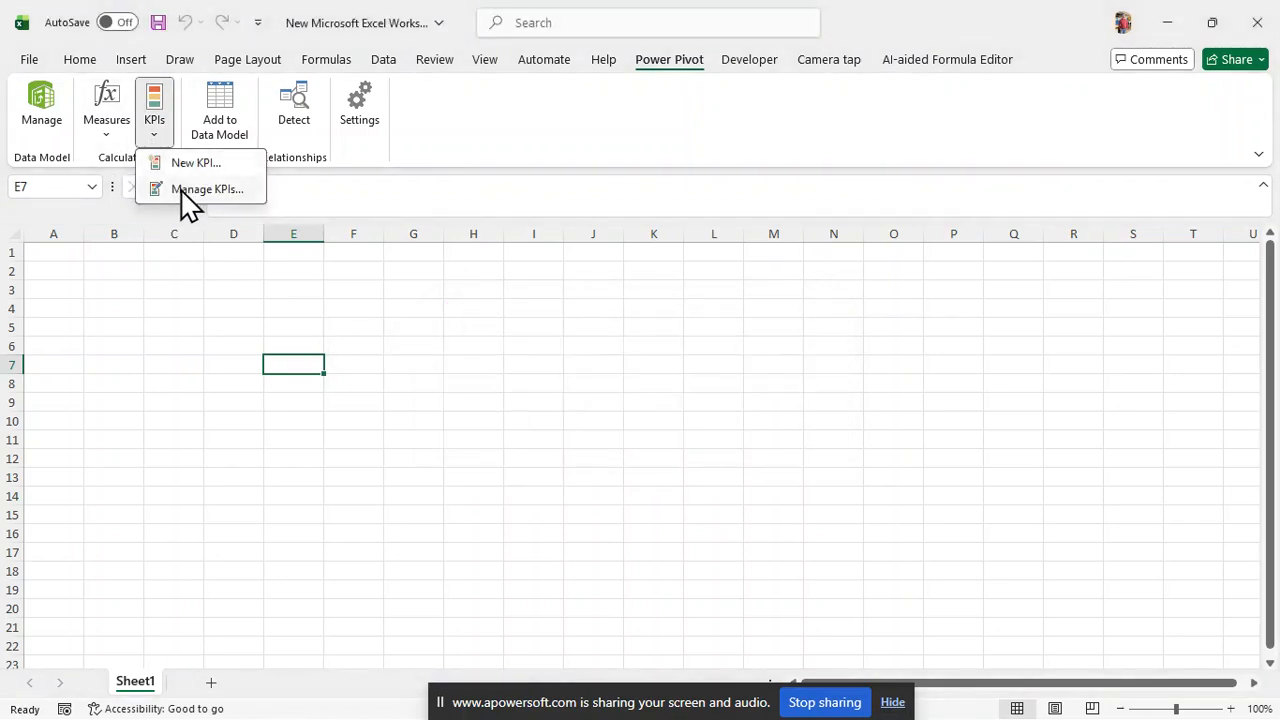
pyautogui.click(190, 268)
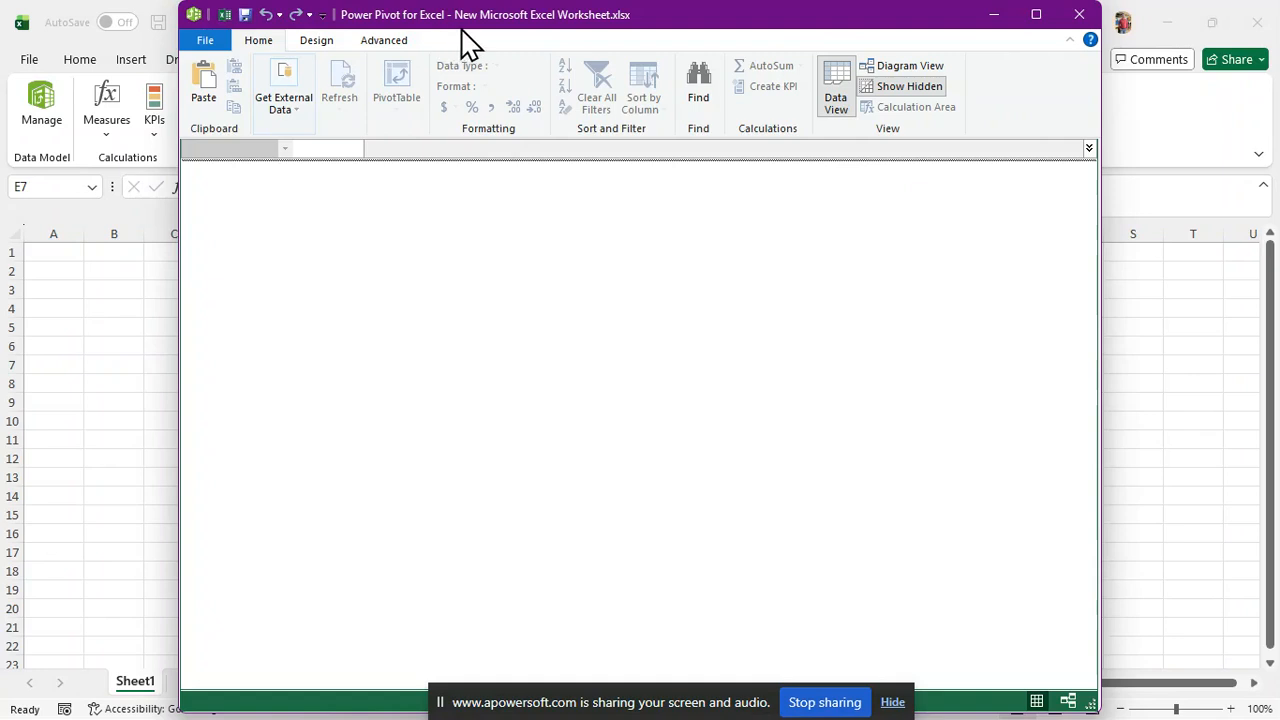
# Look over Power Pivot's Design and Advanced commands, then list the Get External Data sources
pyautogui.click(322, 42)
pyautogui.click(385, 44)
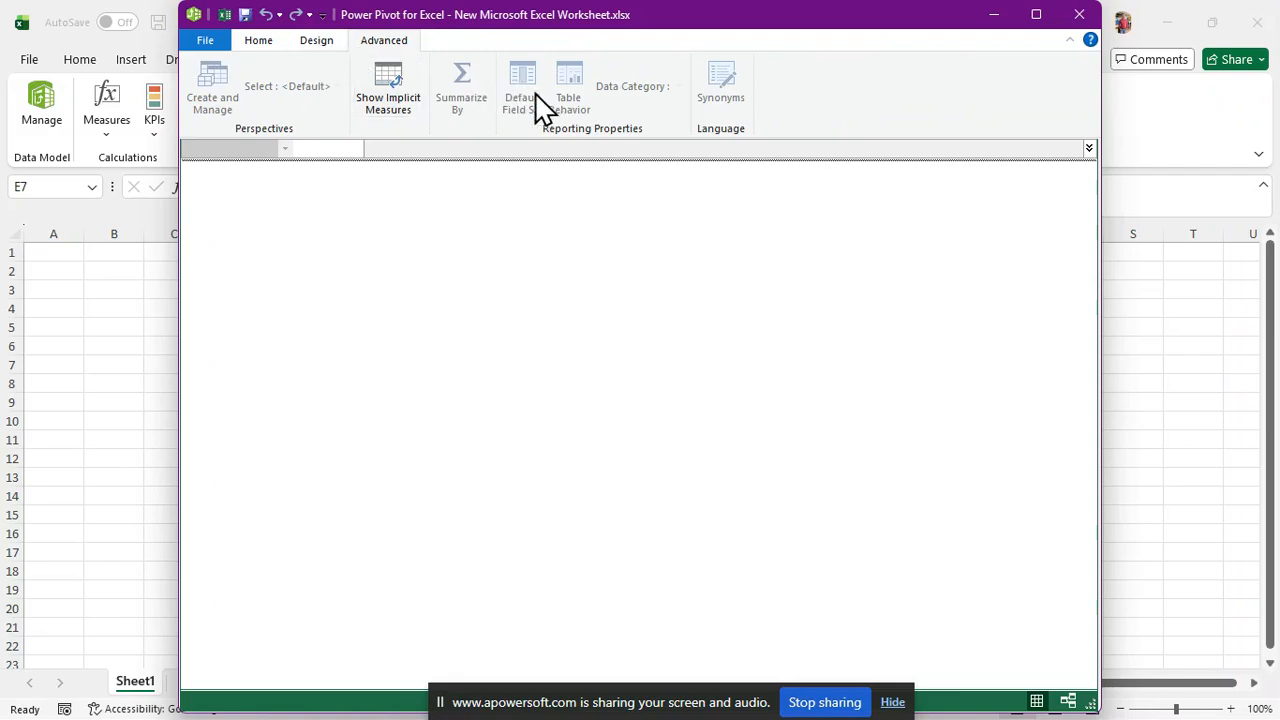
pyautogui.click(280, 38)
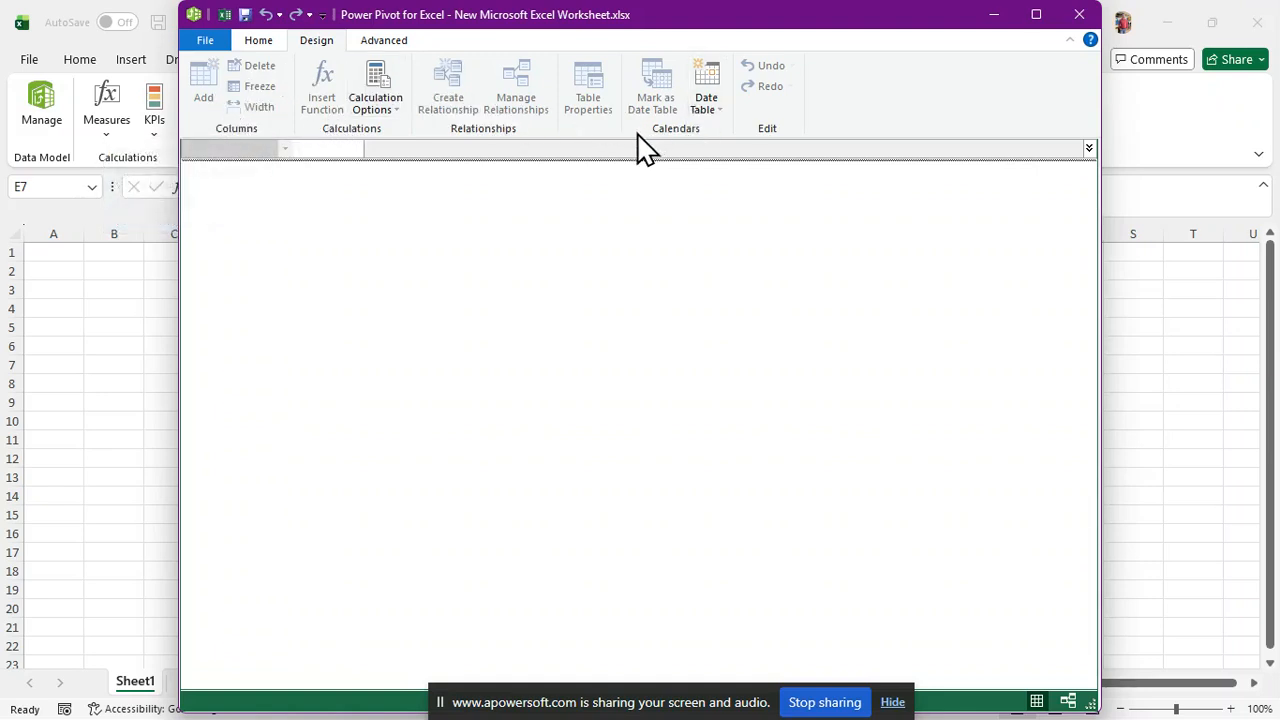
pyautogui.click(260, 45)
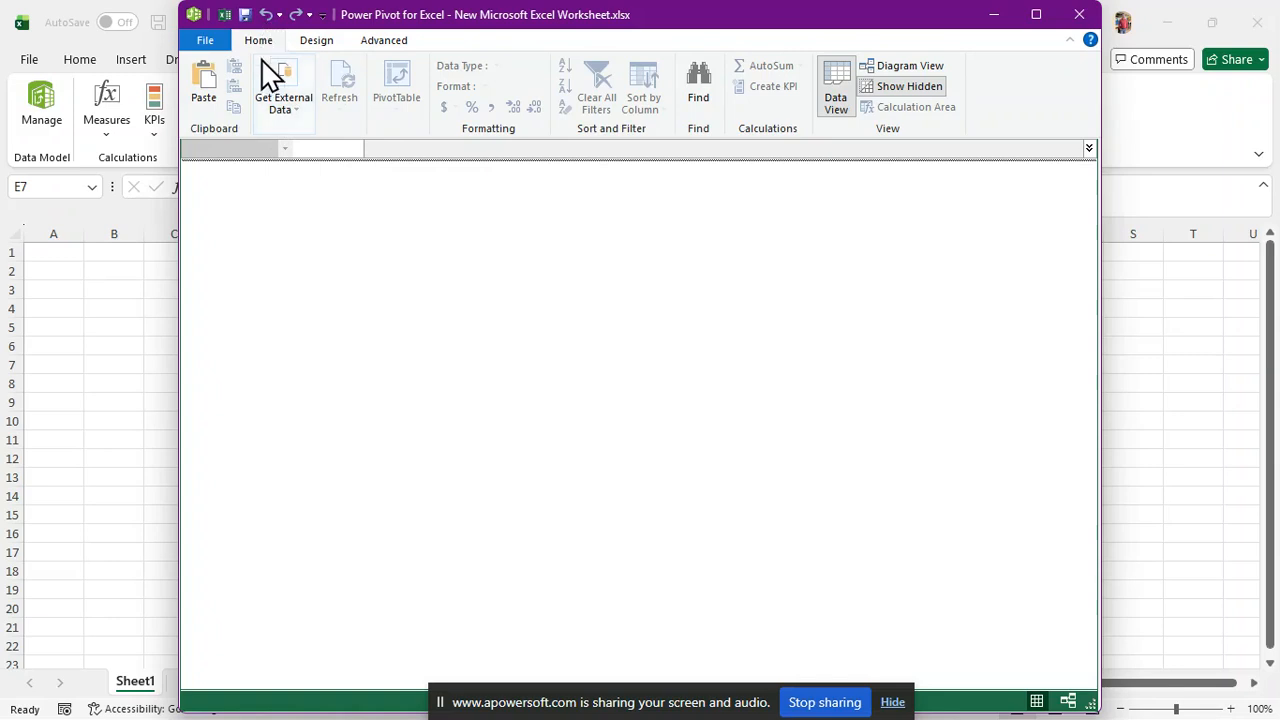
pyautogui.click(294, 116)
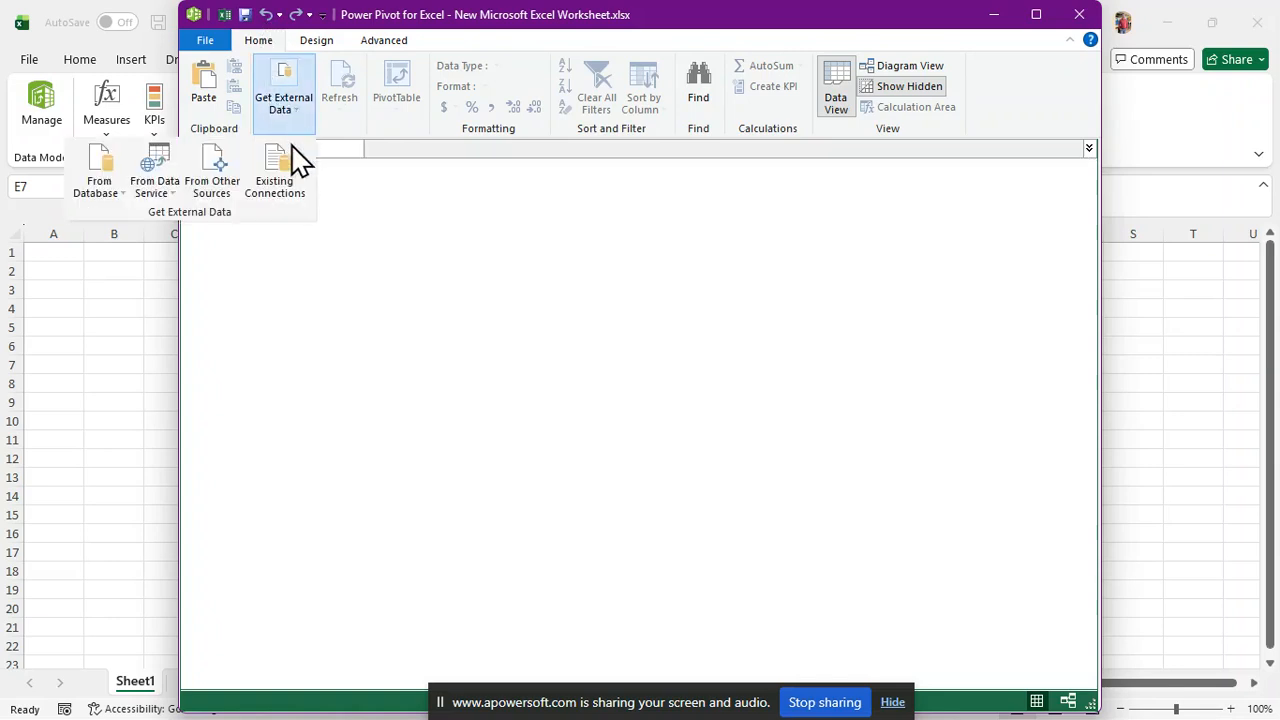
# Start a Table Import Wizard import from Other Sources using the Excel File source
pyautogui.click(221, 206)
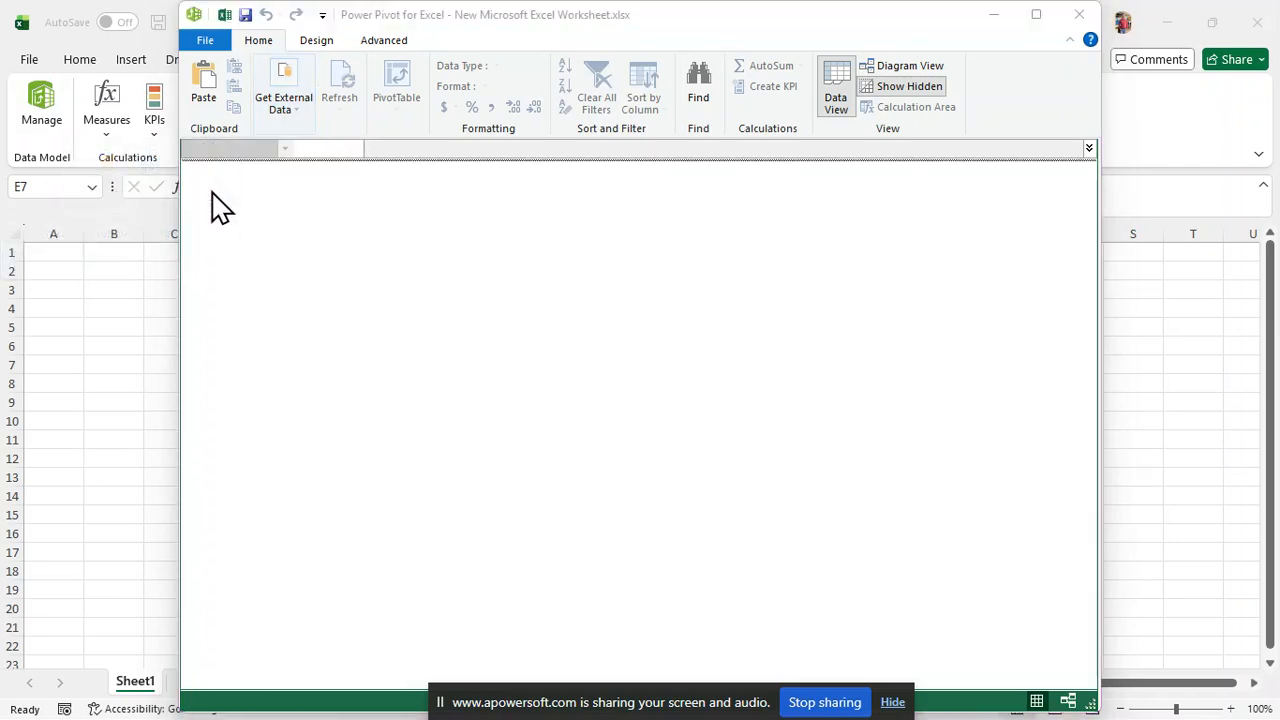
pyautogui.scroll(-3, 766, 417)
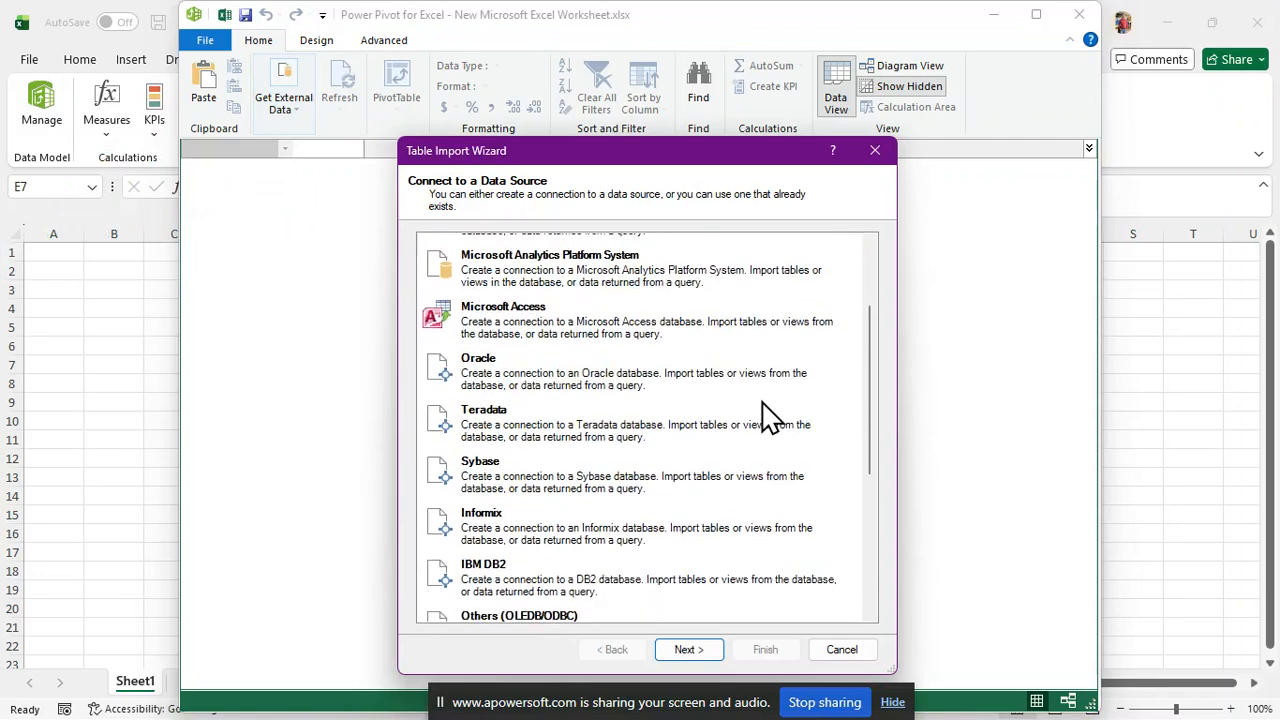
pyautogui.scroll(3, 766, 417)
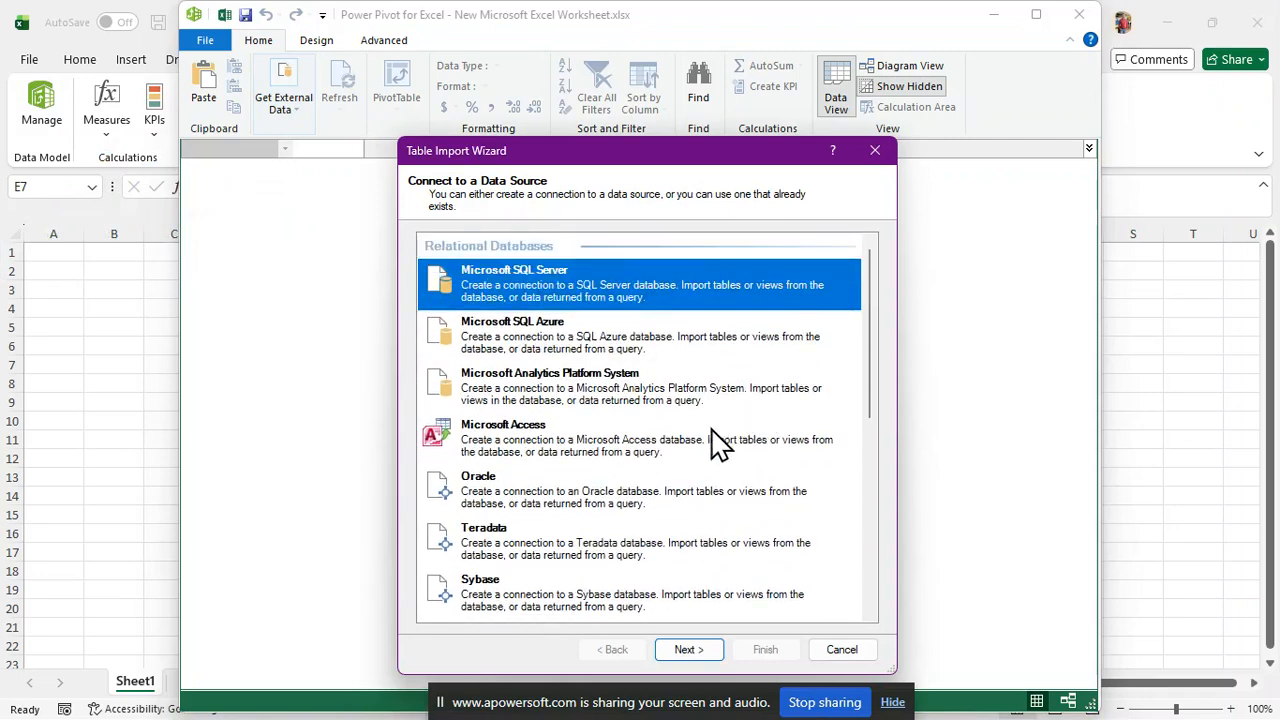
pyautogui.scroll(-5, 714, 443)
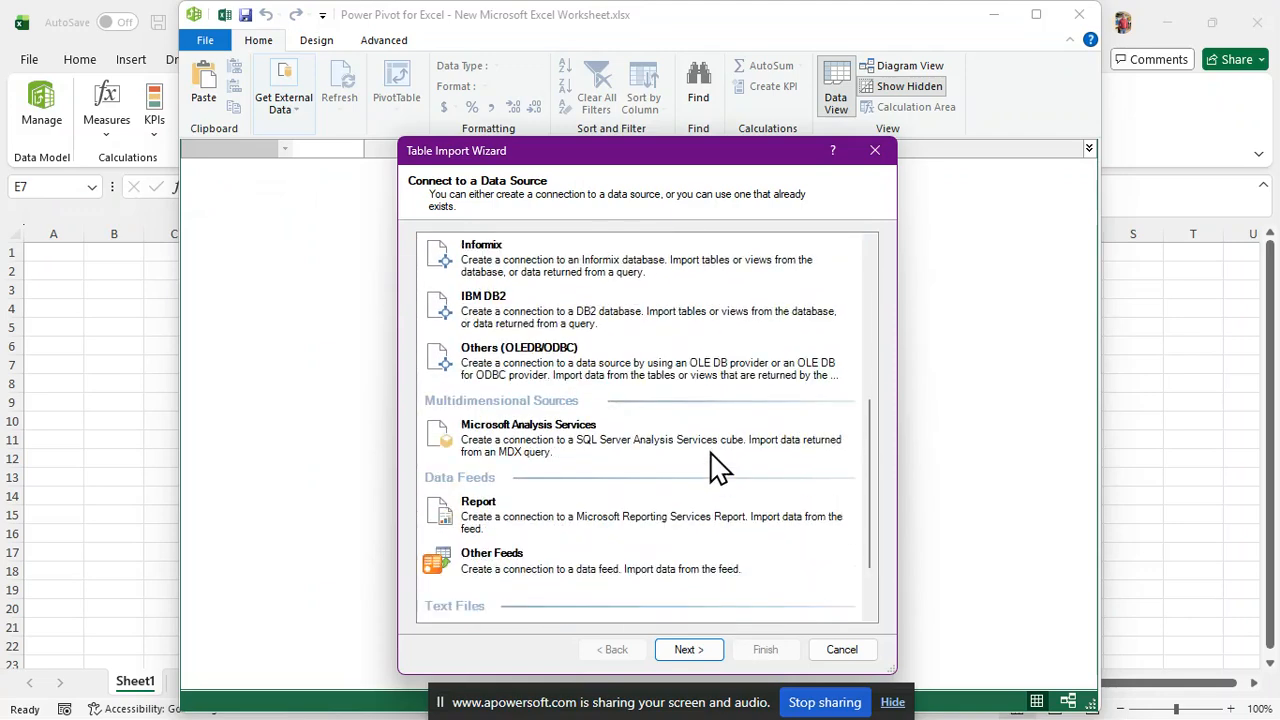
pyautogui.scroll(-2, 585, 565)
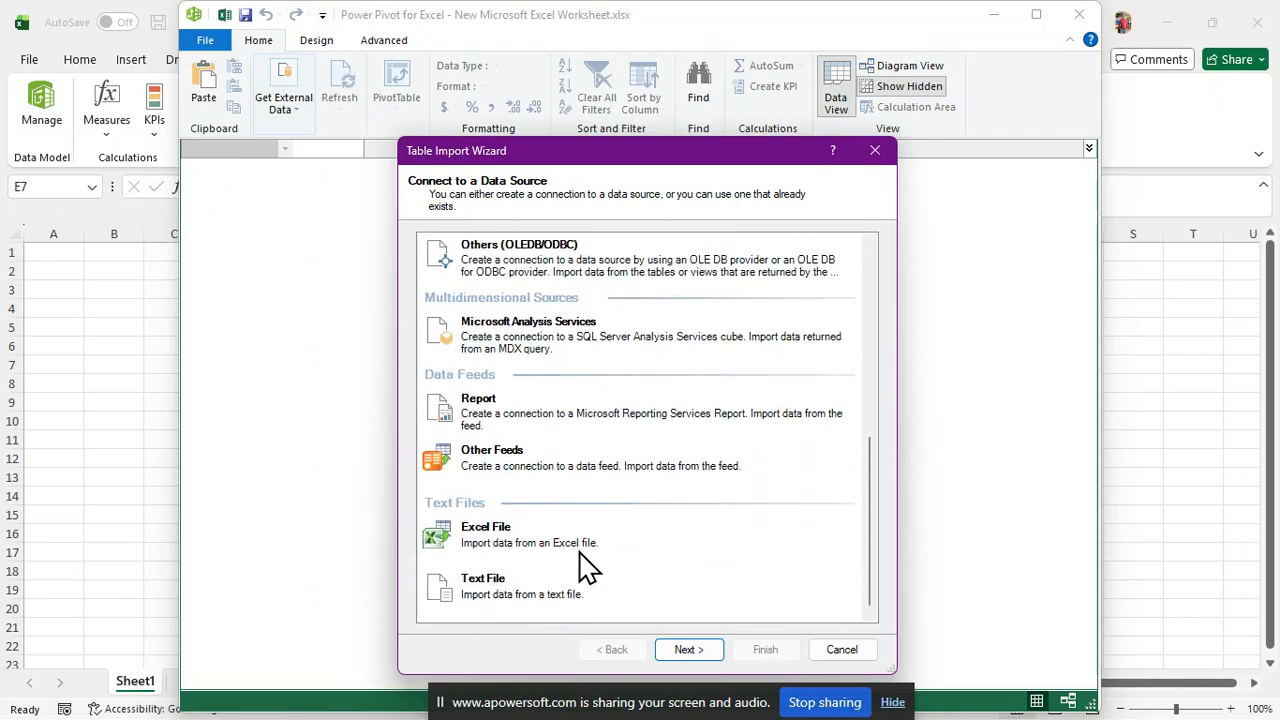
pyautogui.click(503, 534)
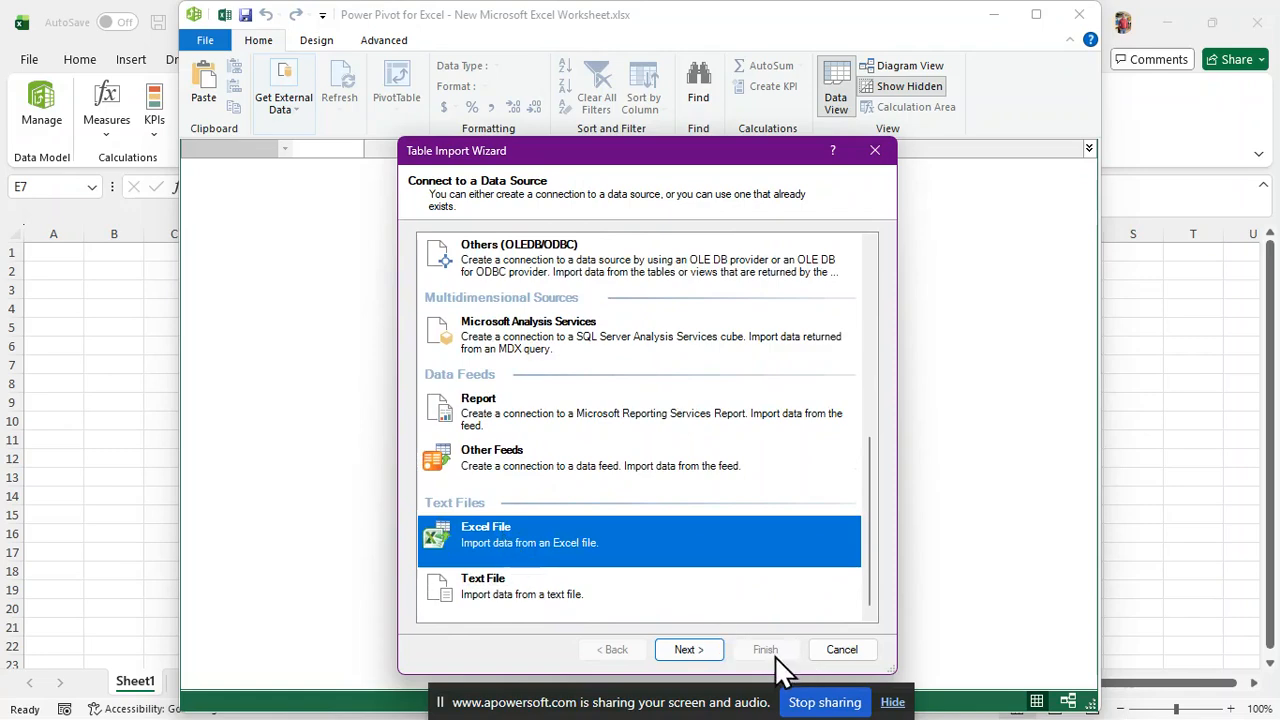
pyautogui.click(688, 652)
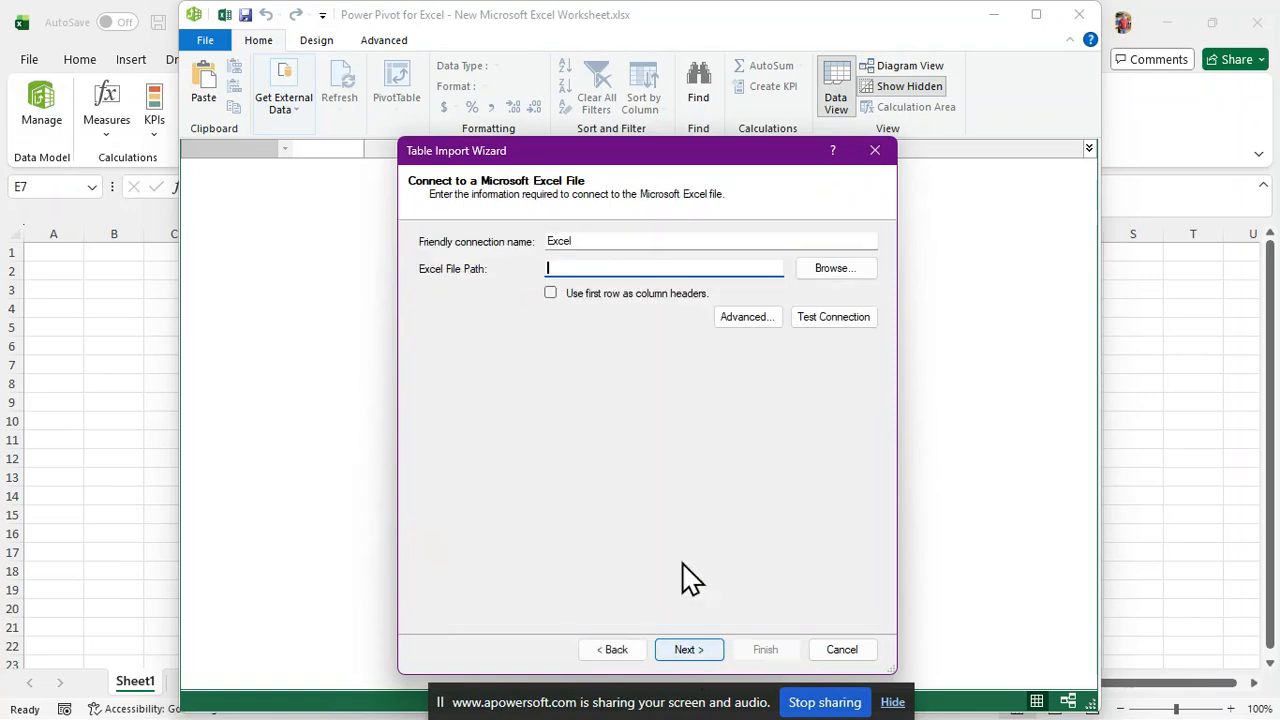
# Connect to D:\Power Pivot\Customer Details.xlsx with first-row headers and reach its table list
pyautogui.click(833, 278)
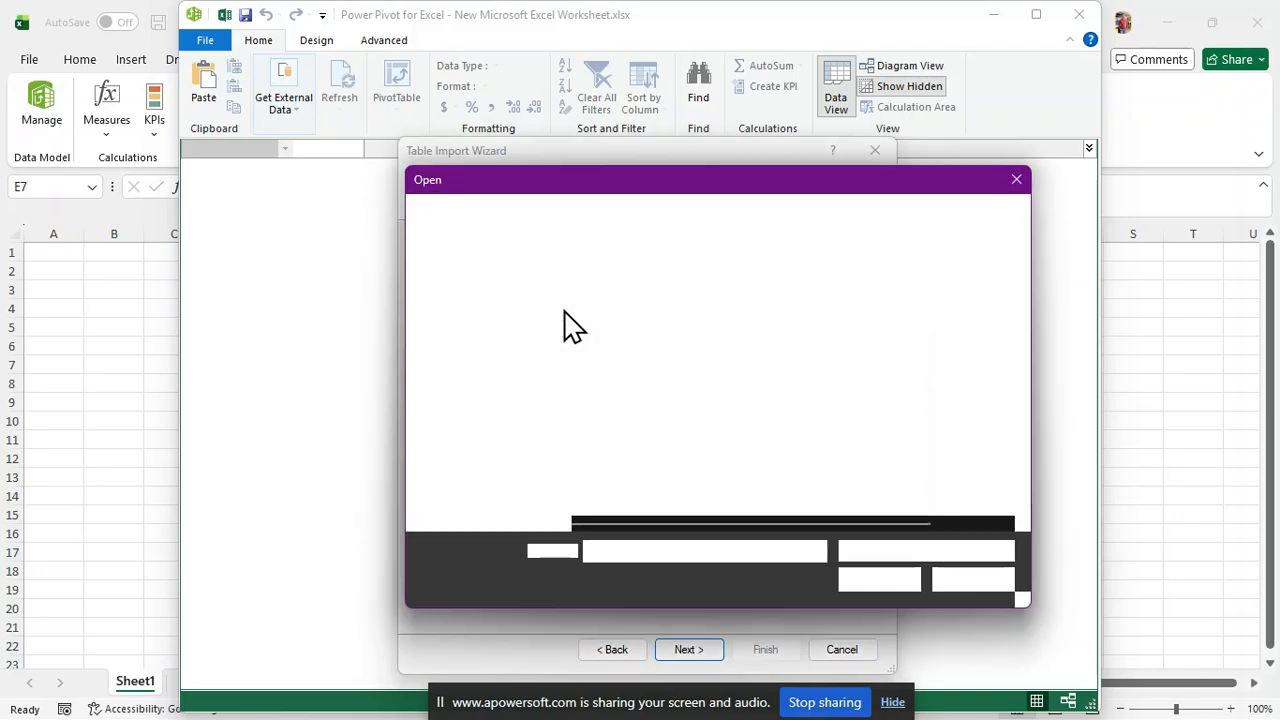
pyautogui.click(630, 314)
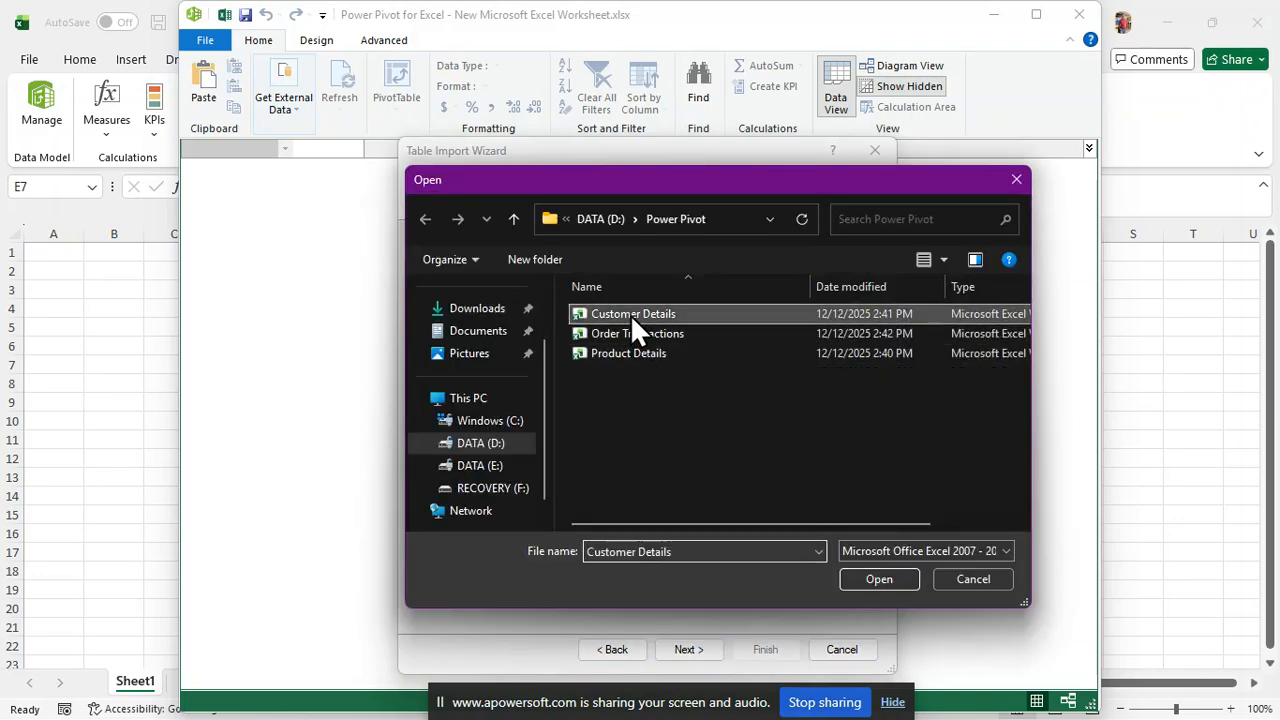
pyautogui.click(879, 583)
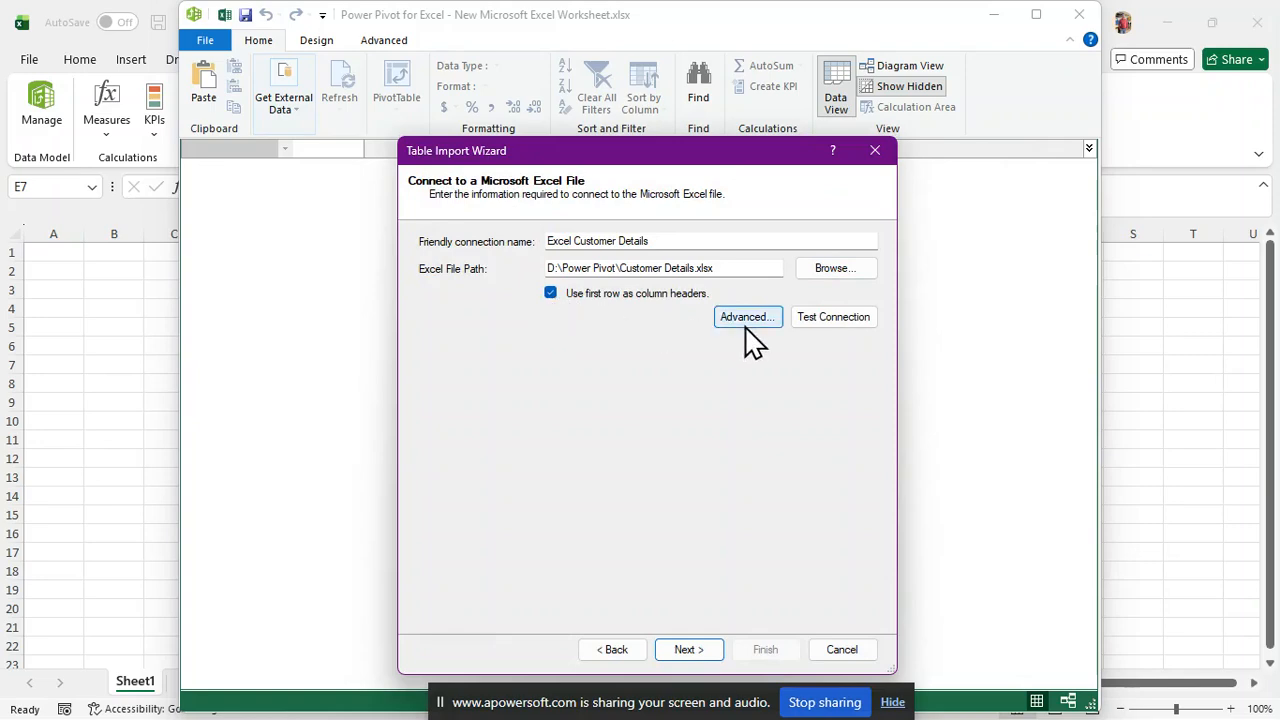
pyautogui.click(692, 649)
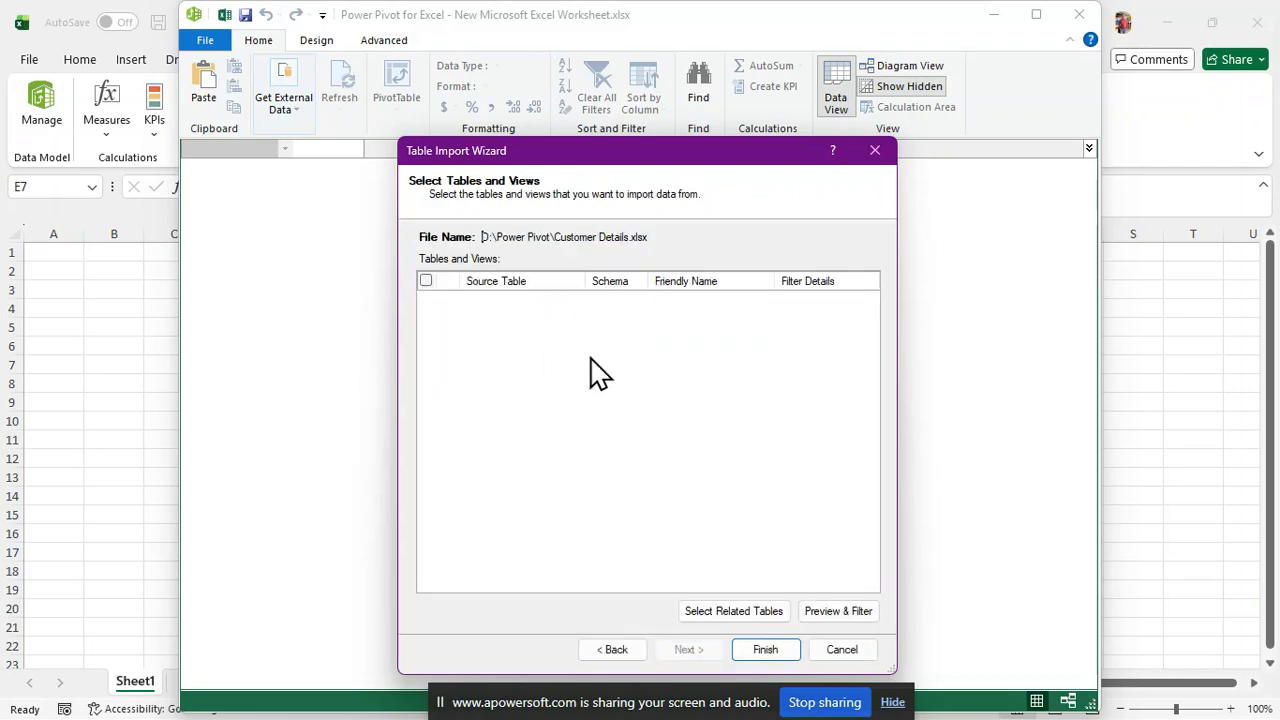
# Preview the Customer table, then import its 10 rows into the data model
pyautogui.click(839, 613)
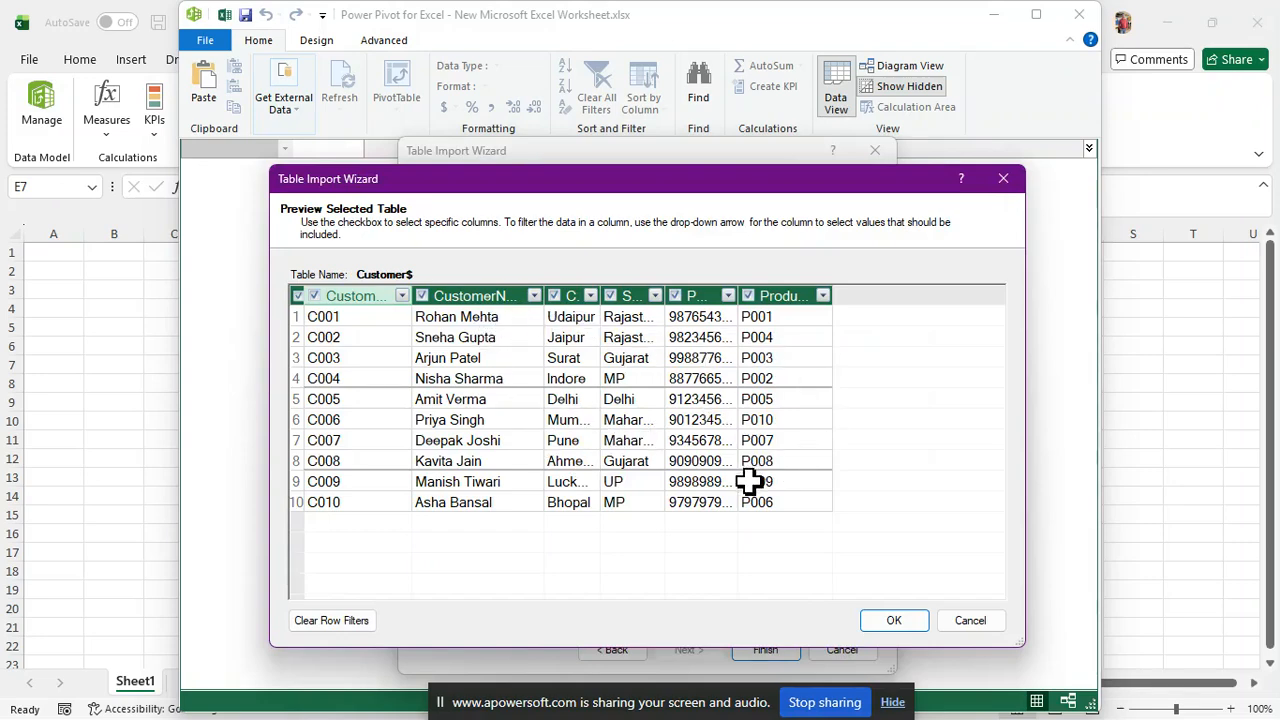
pyautogui.click(912, 628)
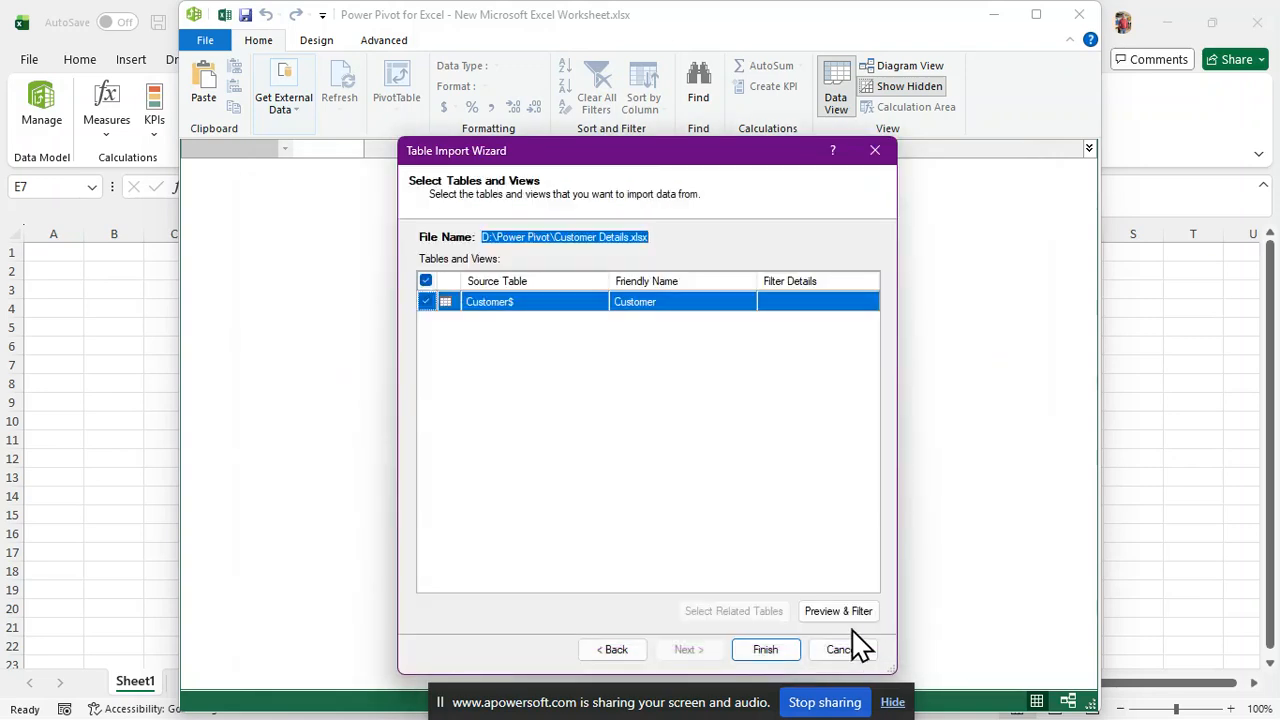
pyautogui.click(795, 647)
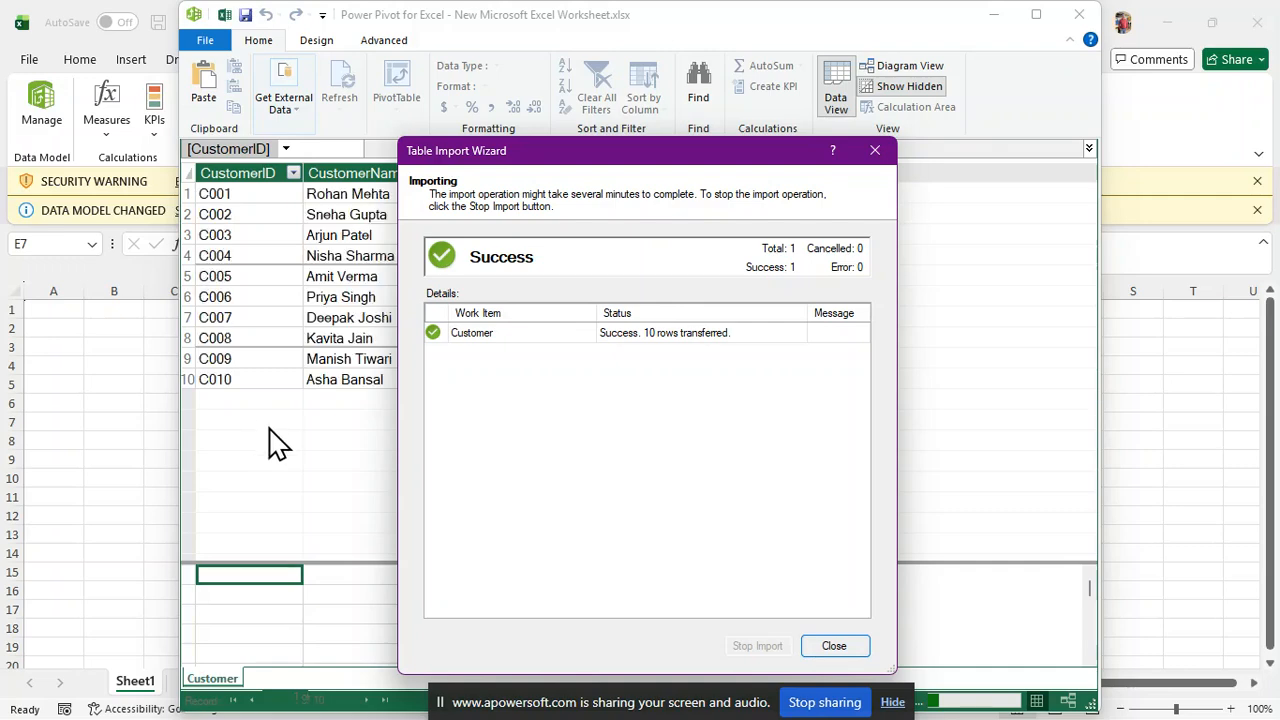
pyautogui.press('Return')
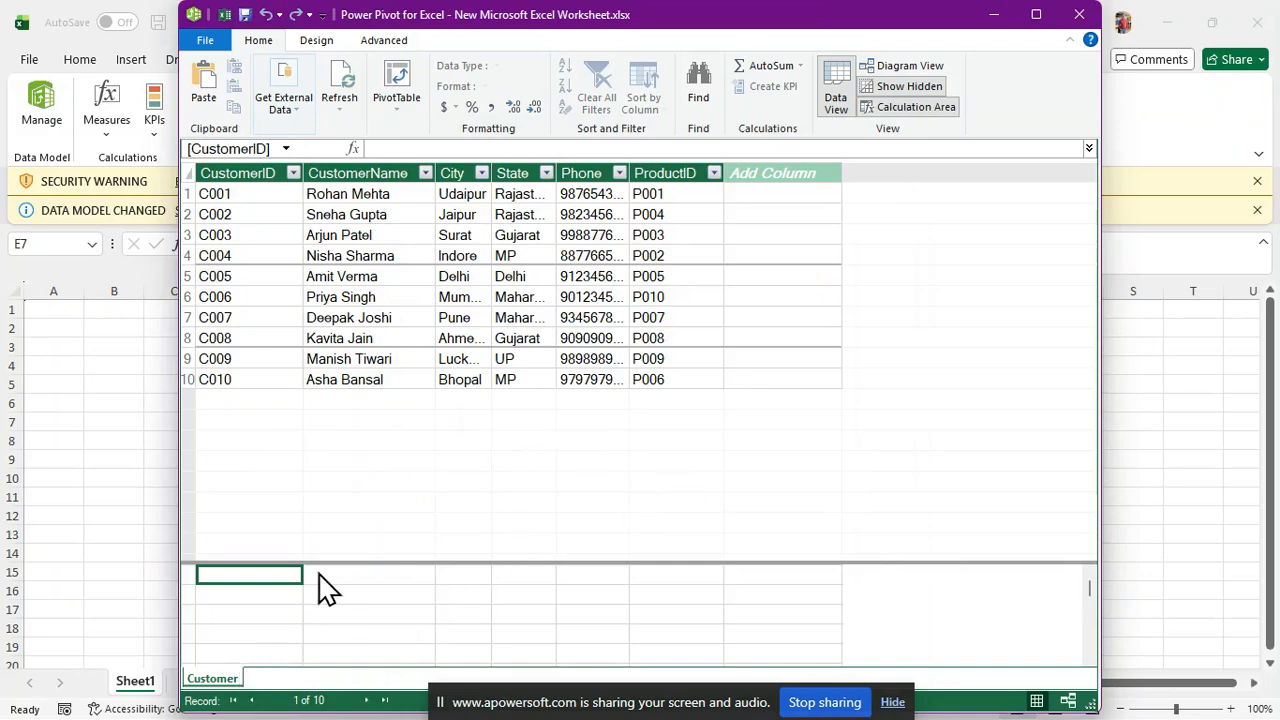
# Start another Excel File import from Other Sources in the Table Import Wizard
pyautogui.click(301, 112)
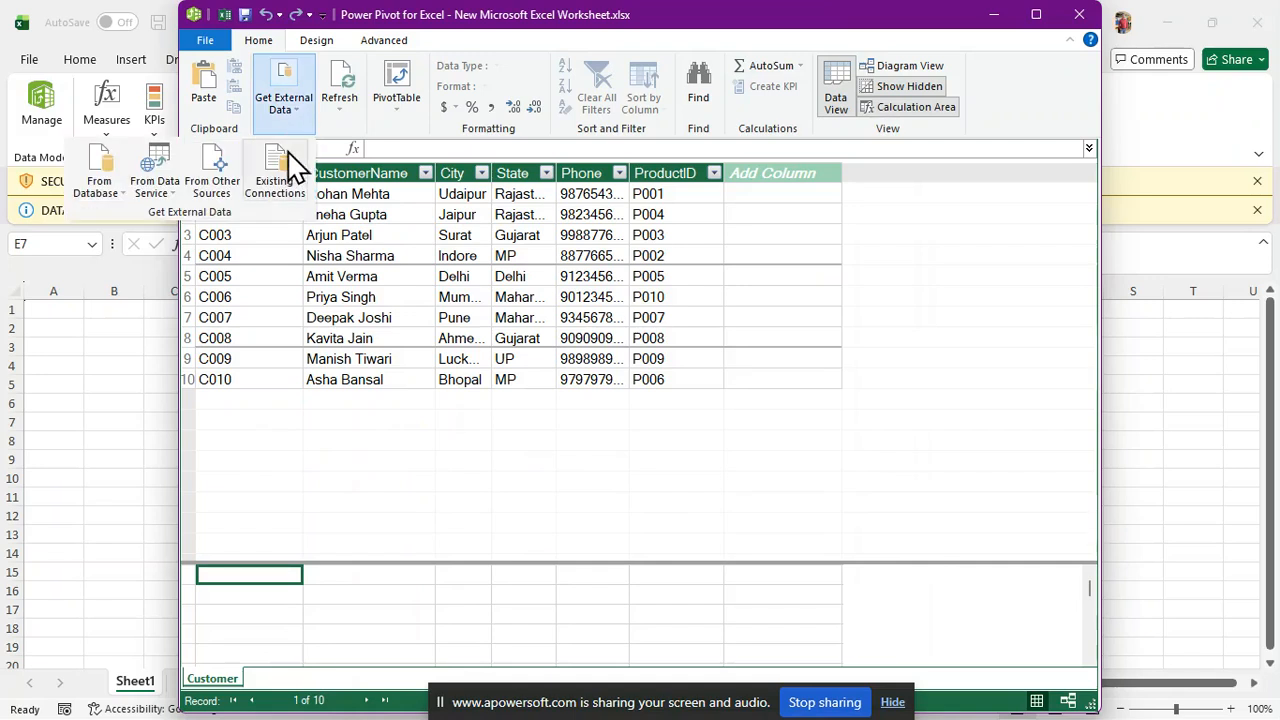
pyautogui.click(296, 112)
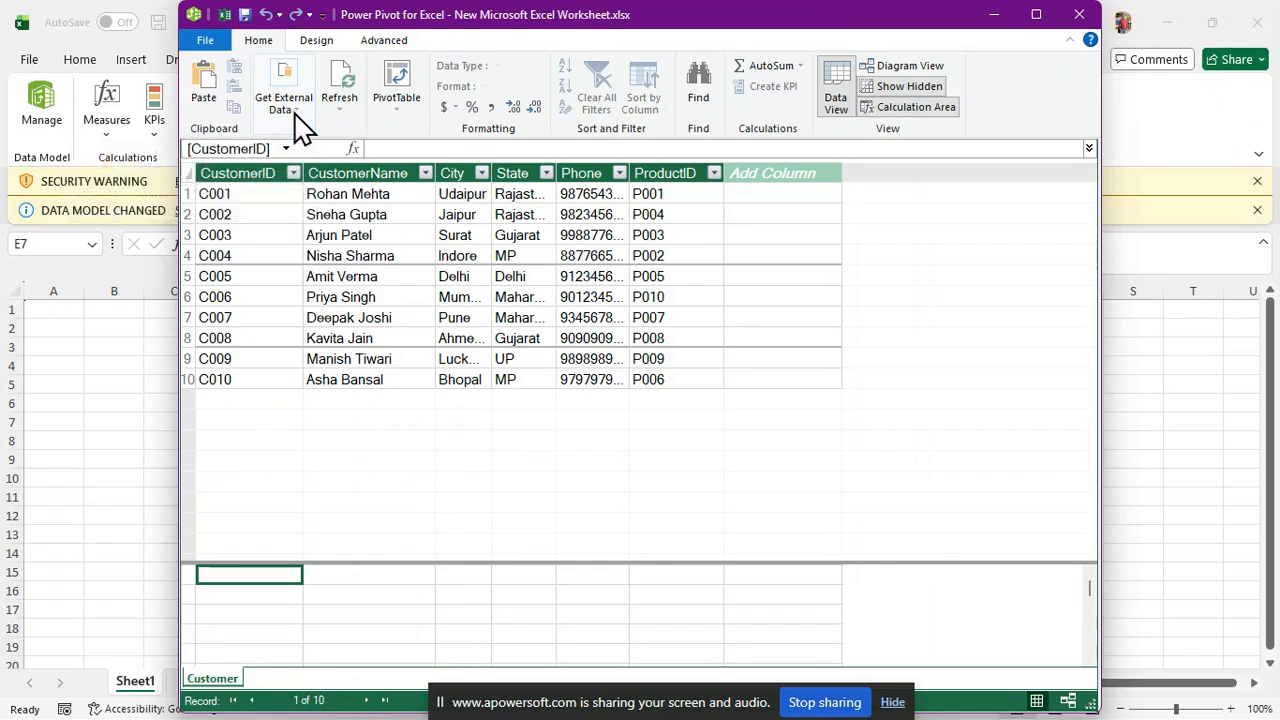
pyautogui.click(296, 113)
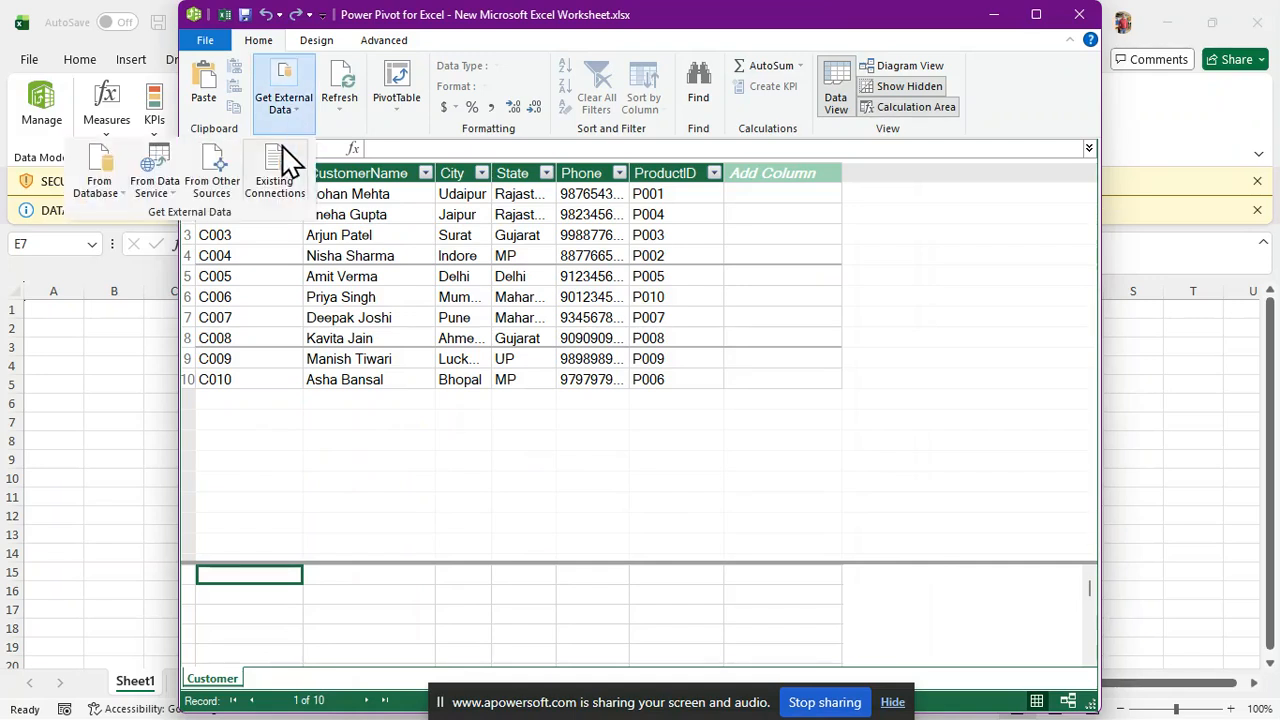
pyautogui.click(228, 190)
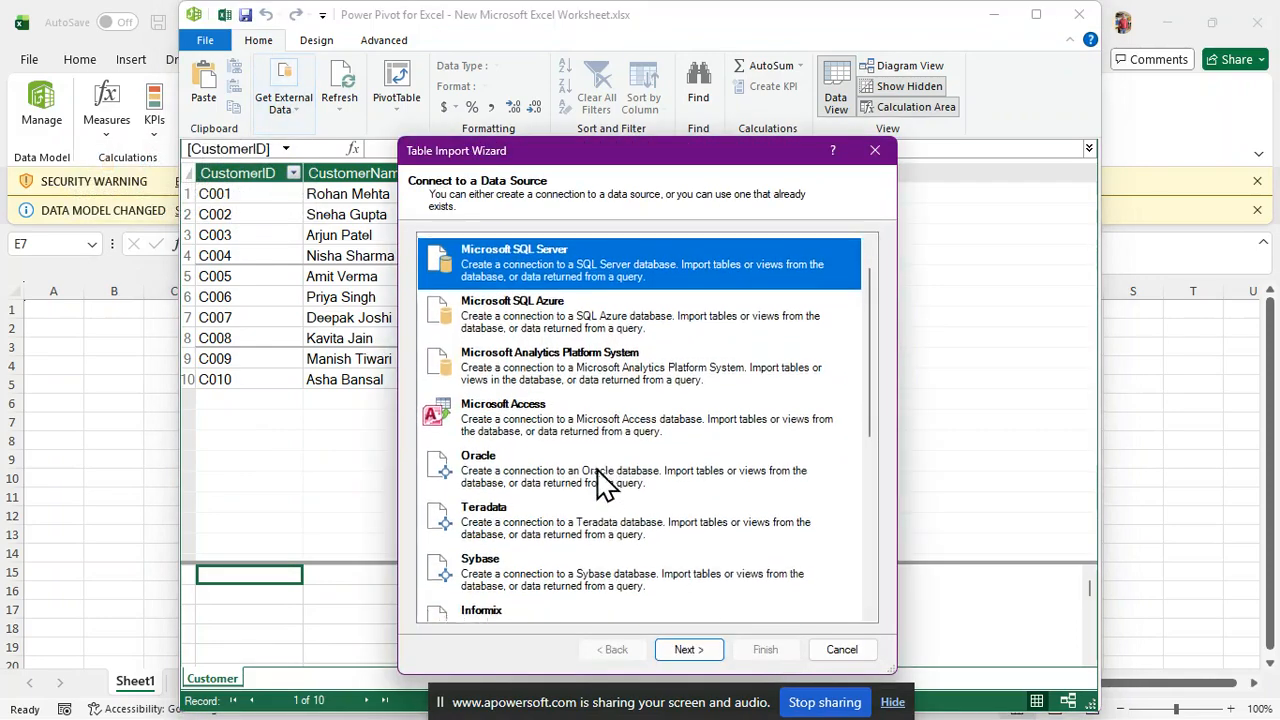
pyautogui.scroll(-10, 600, 480)
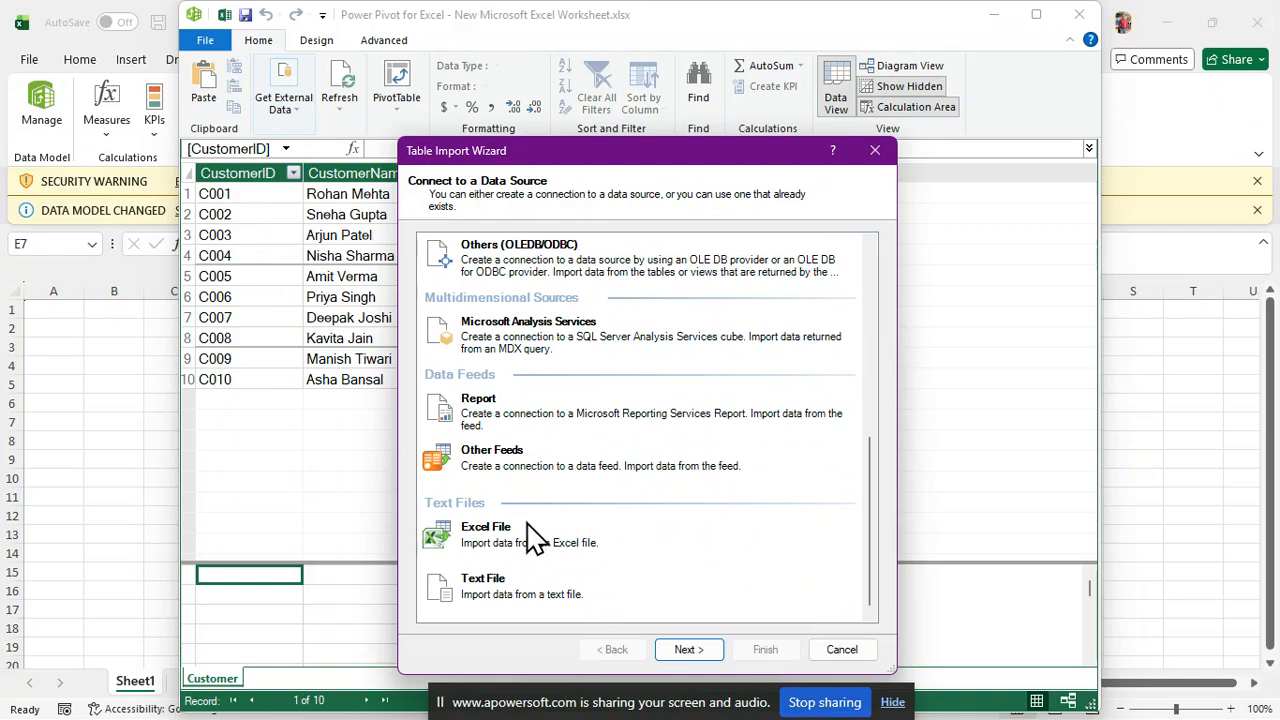
pyautogui.click(533, 537)
pyautogui.click(692, 652)
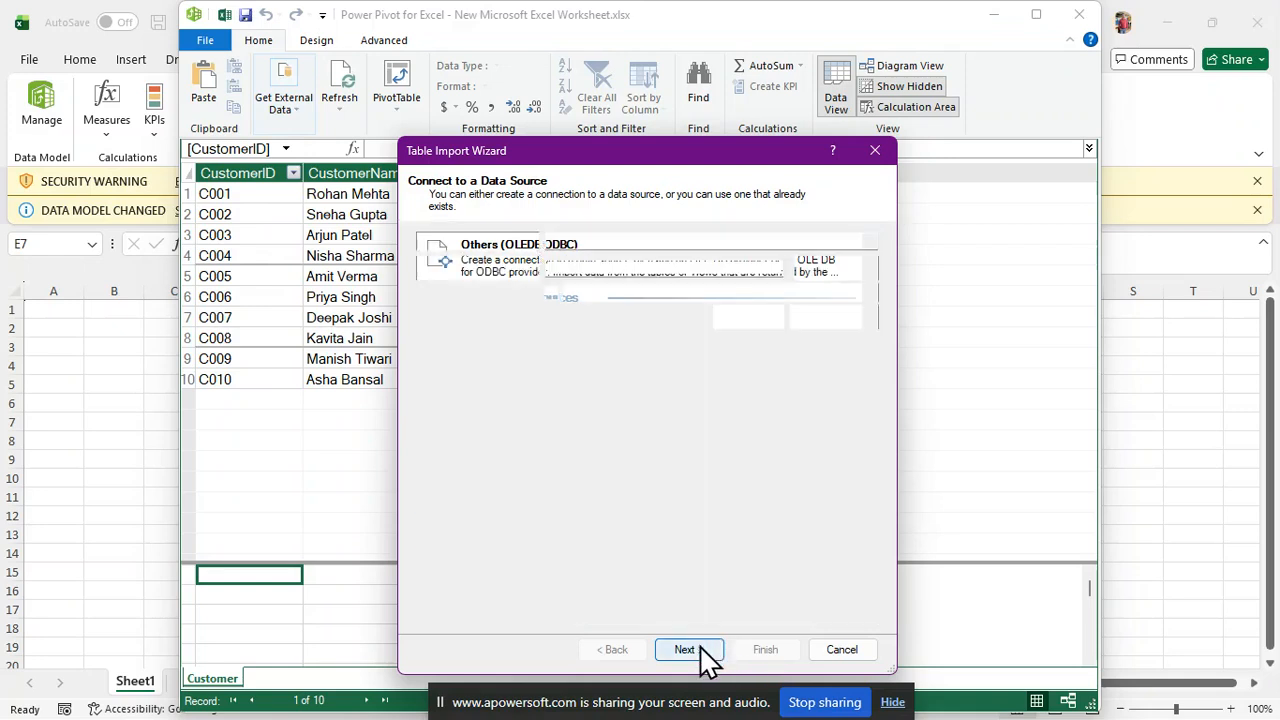
# Connect to Order Transactions.xlsx with first-row headers and reach its Order table
pyautogui.click(833, 270)
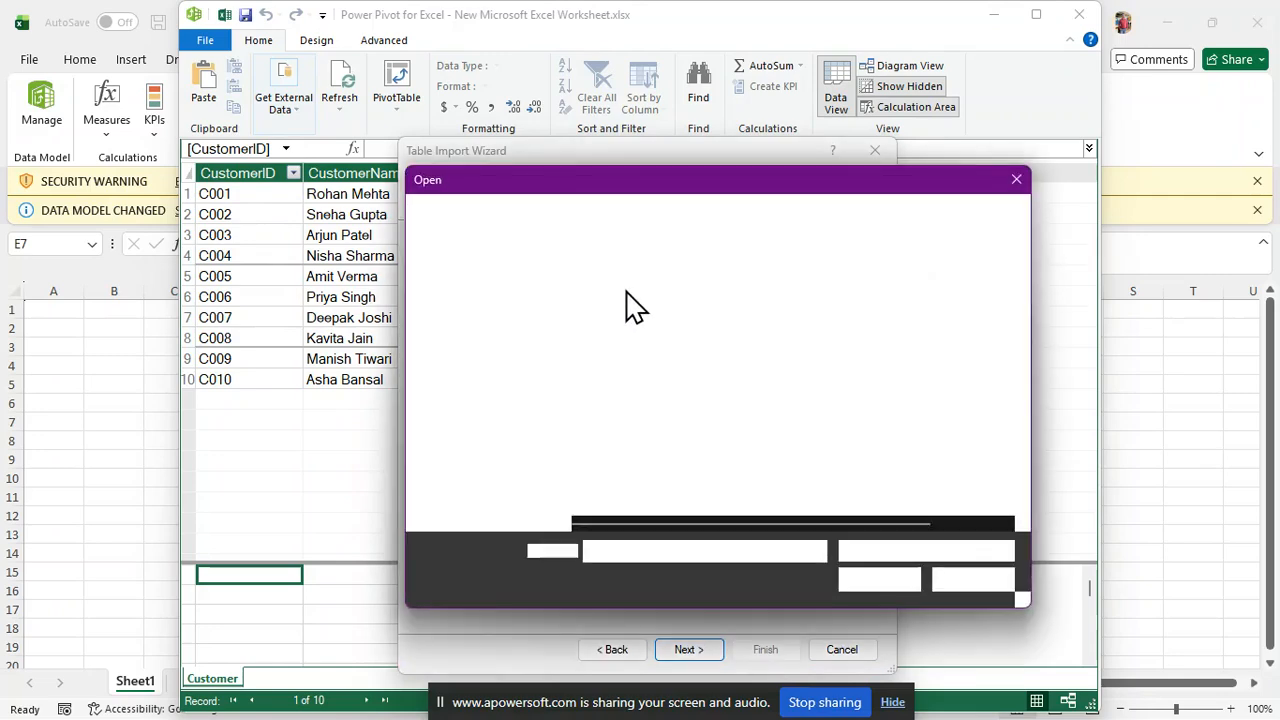
pyautogui.click(628, 333)
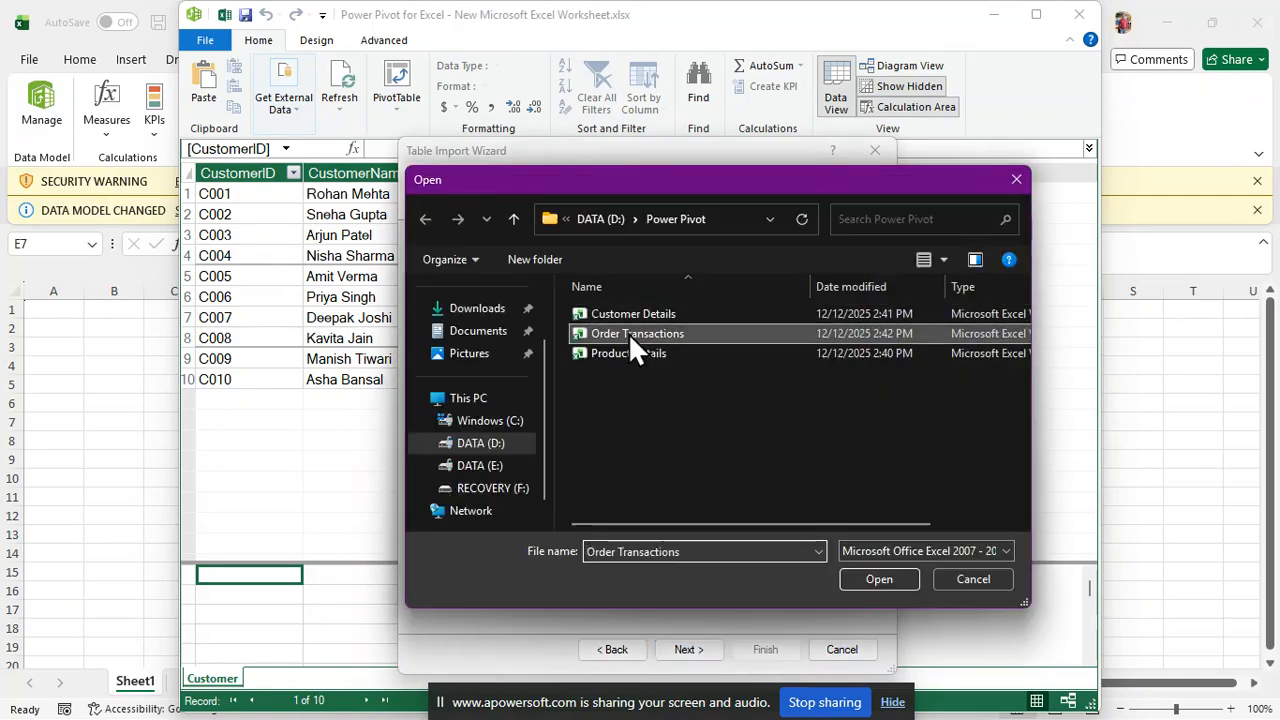
pyautogui.click(867, 578)
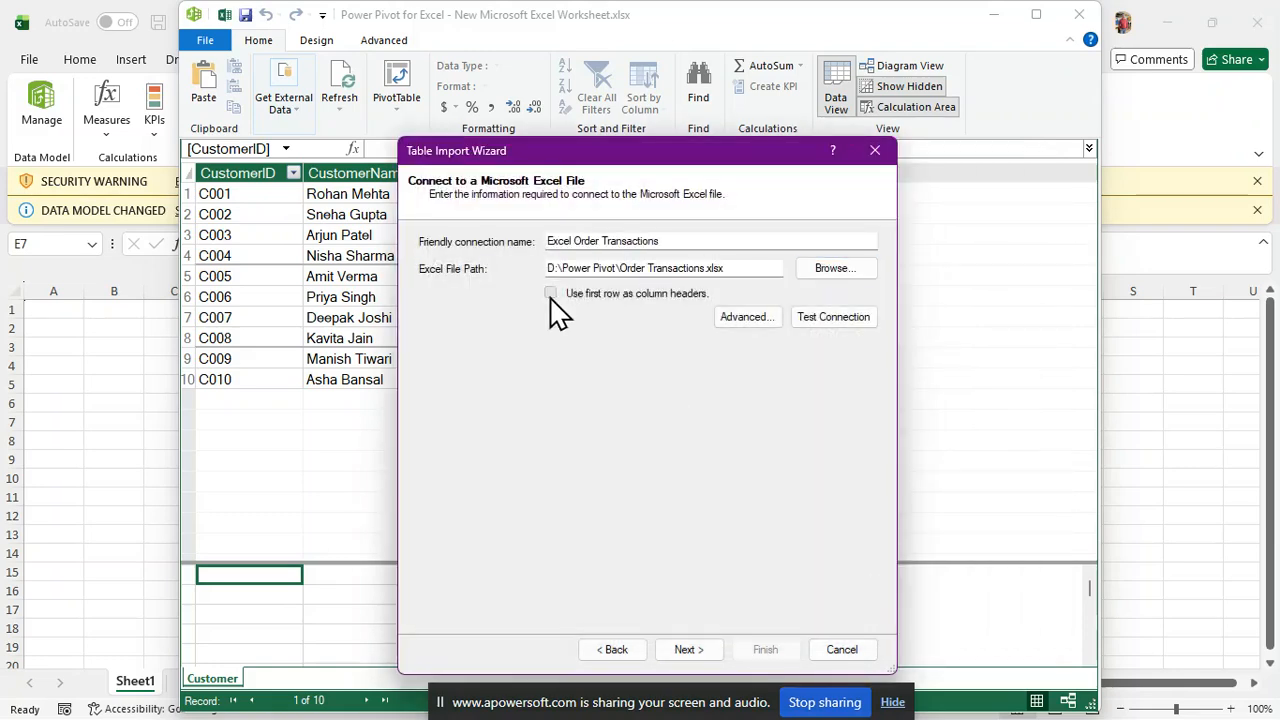
pyautogui.click(550, 293)
pyautogui.click(714, 660)
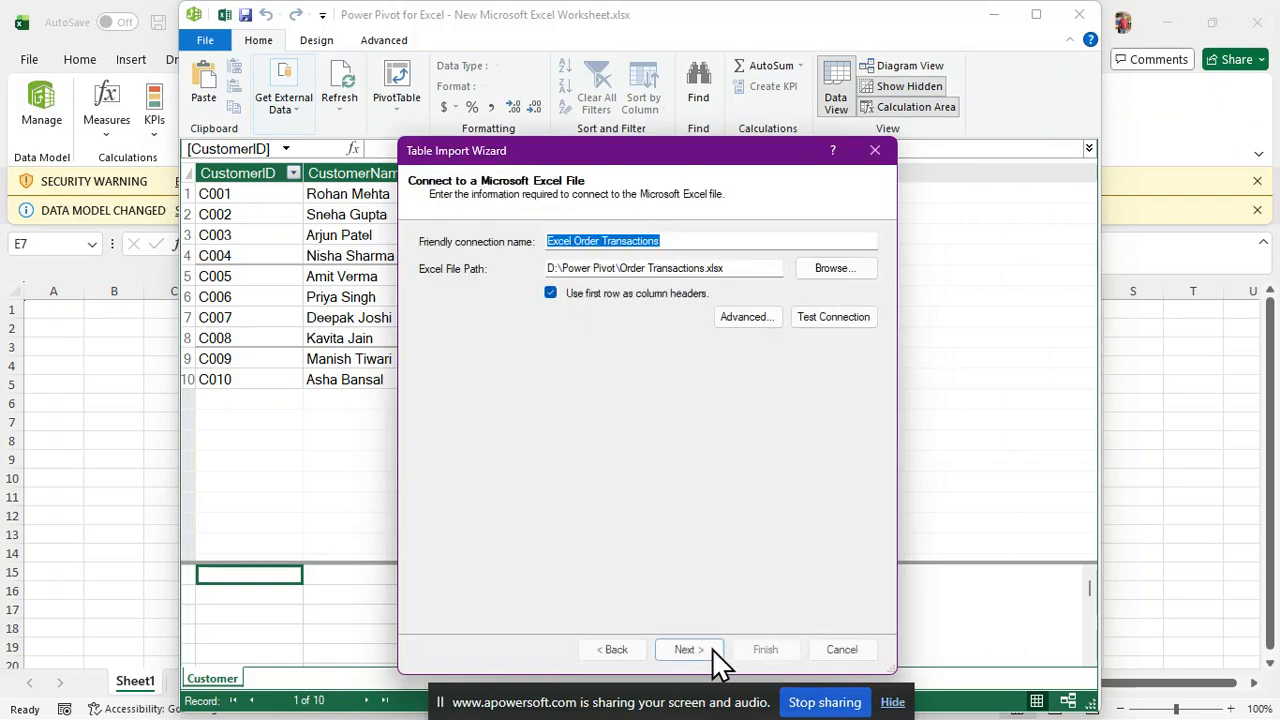
pyautogui.click(729, 657)
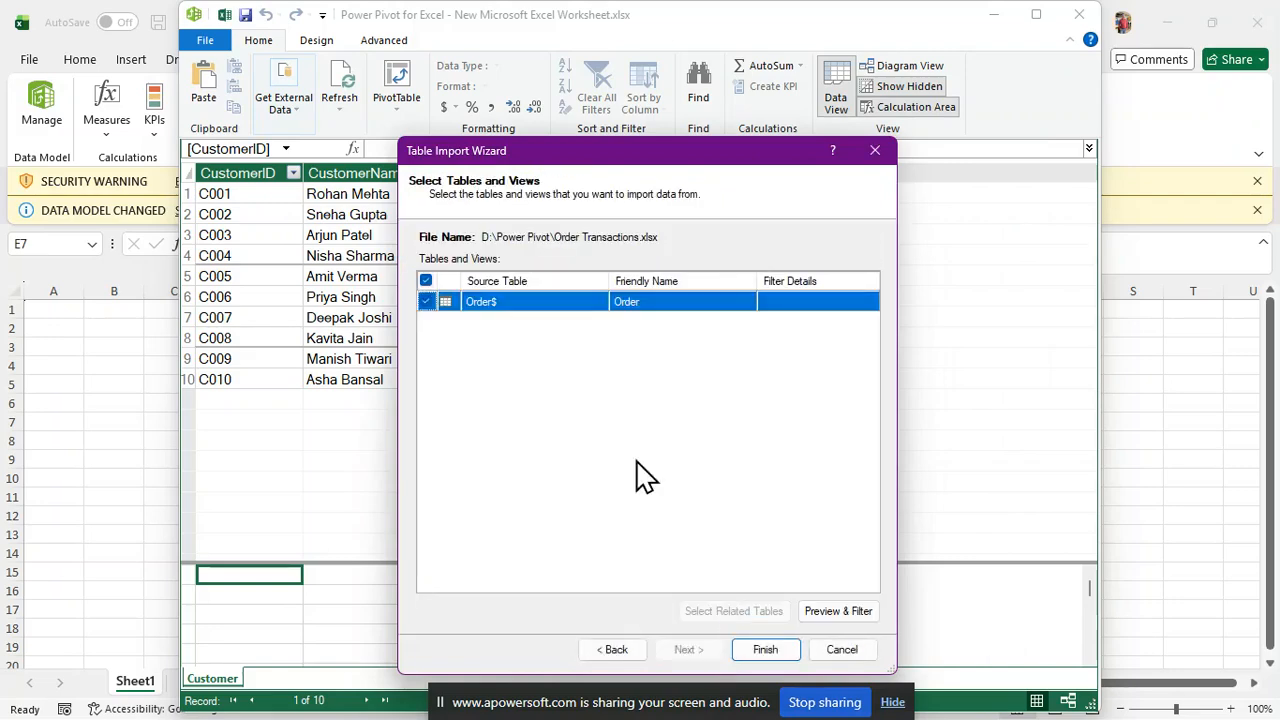
# Import the Order table's 10 rows, accepting the security warning
pyautogui.click(766, 649)
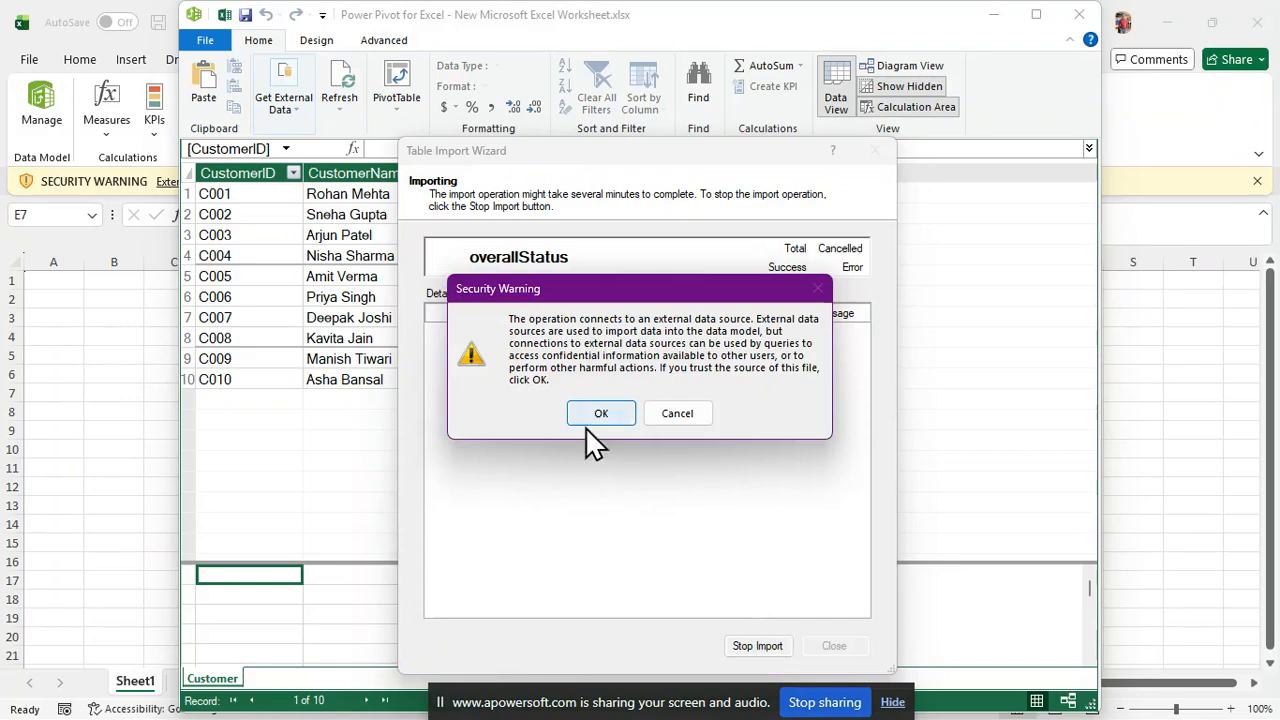
pyautogui.click(590, 420)
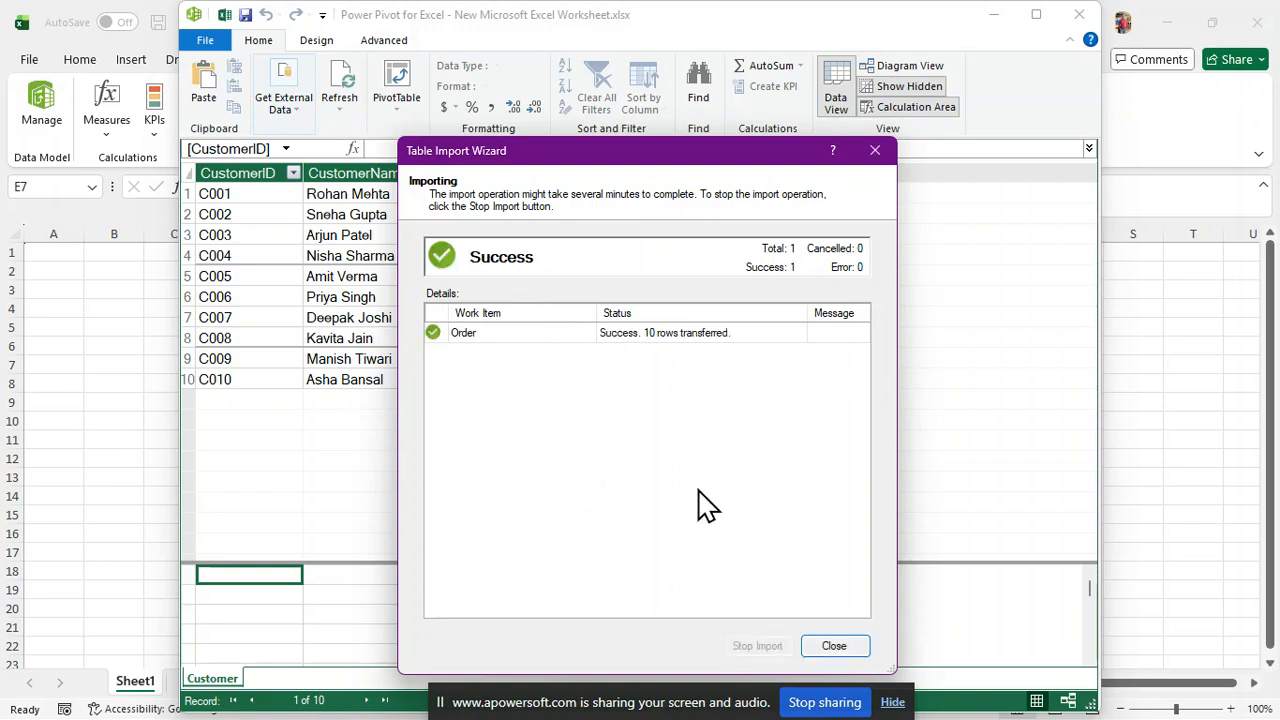
pyautogui.click(828, 646)
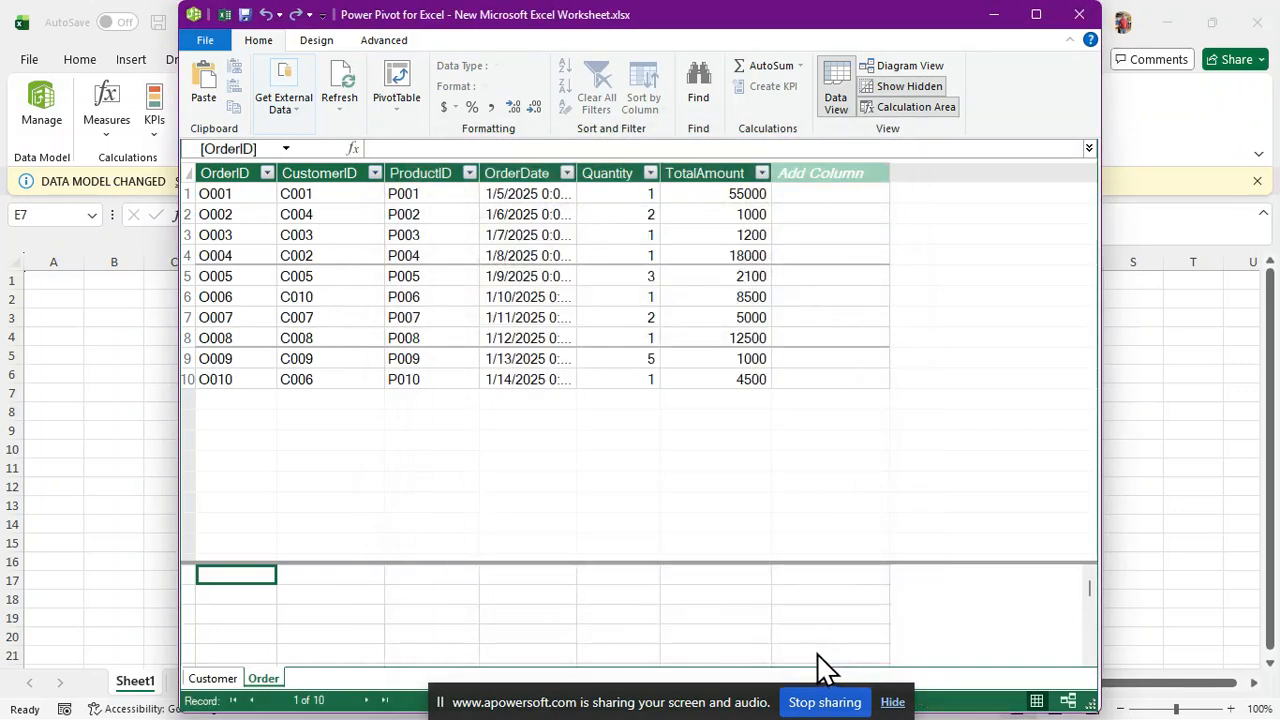
pyautogui.click(292, 108)
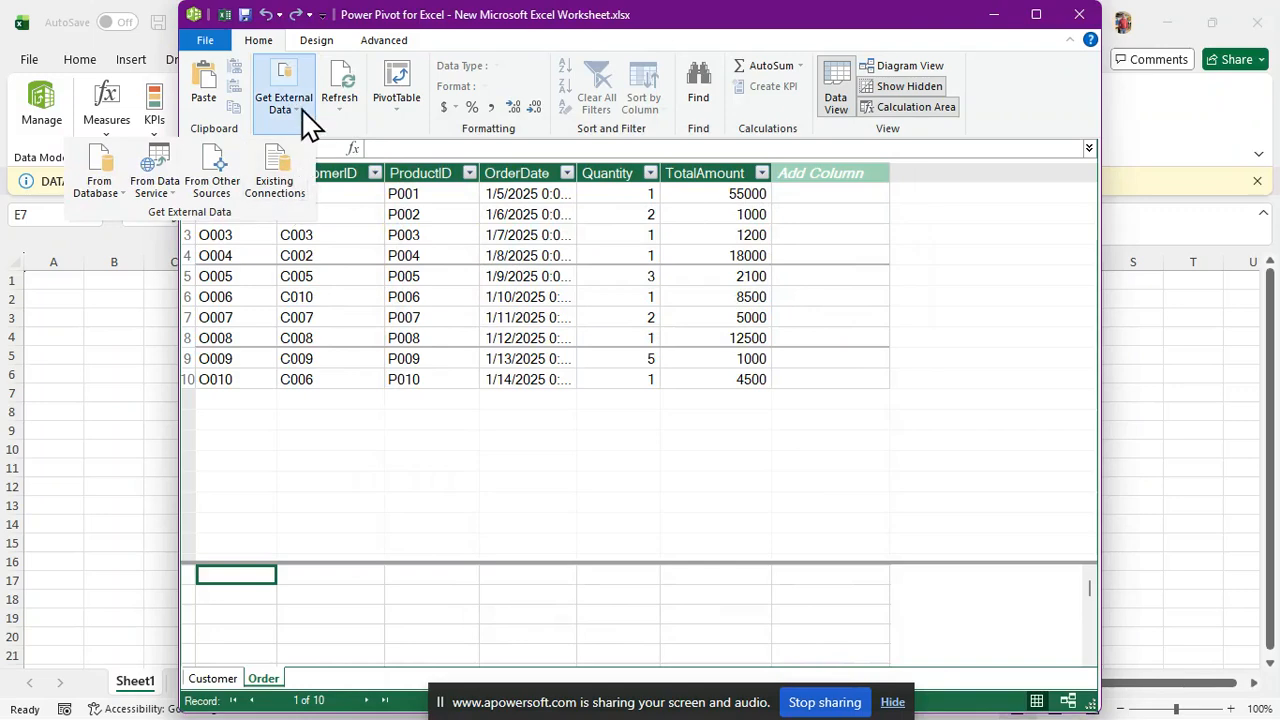
# Begin a third Excel File import from Other Sources
pyautogui.click(303, 111)
pyautogui.click(293, 129)
pyautogui.click(229, 192)
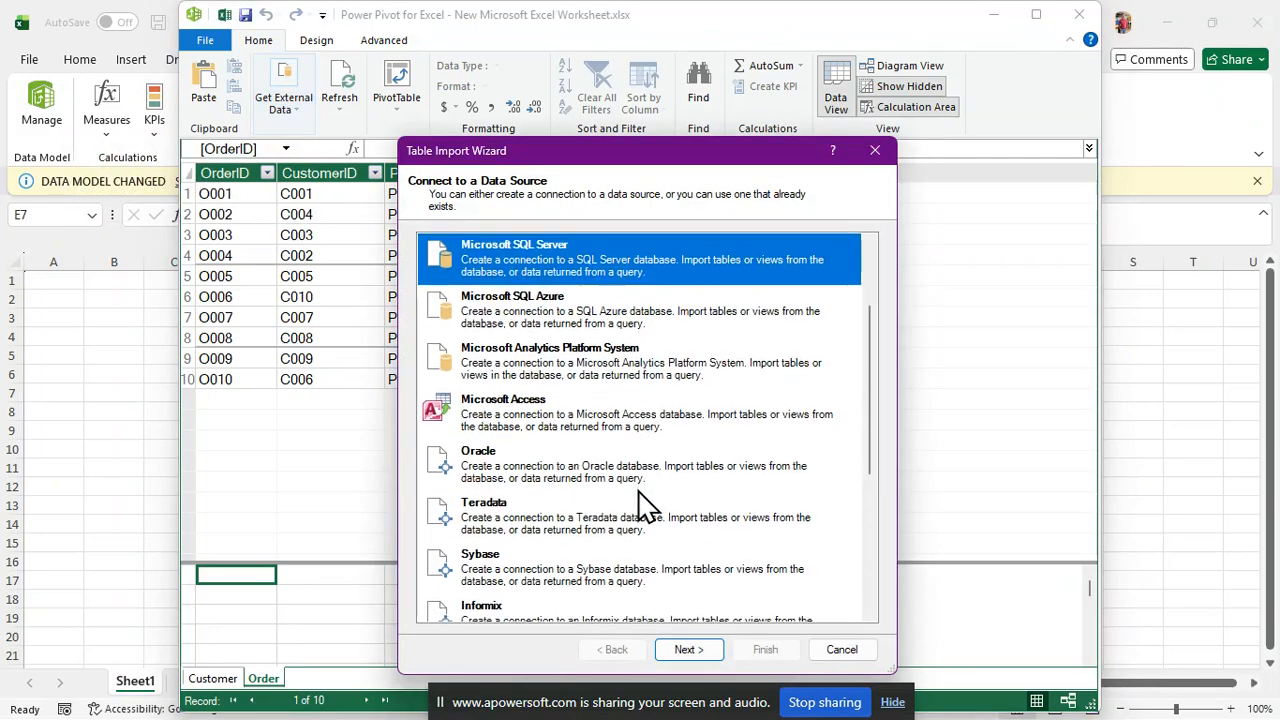
pyautogui.scroll(-5, 645, 505)
pyautogui.click(559, 544)
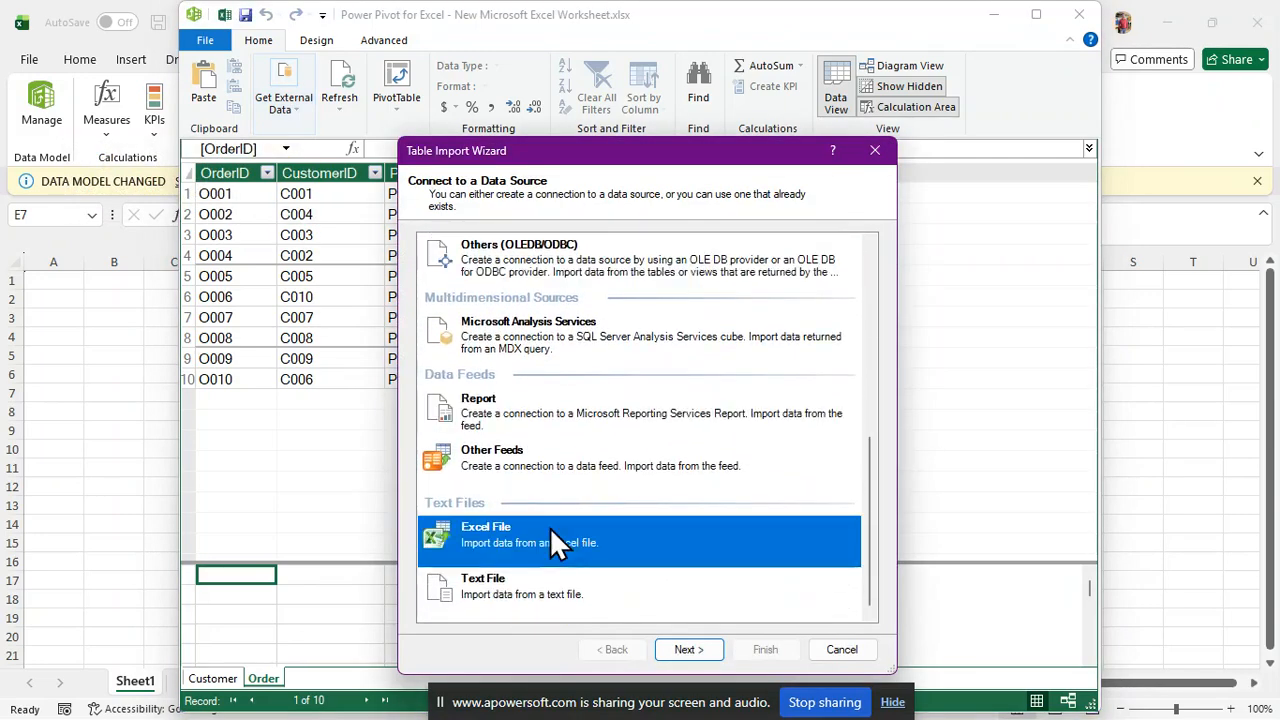
pyautogui.click(686, 651)
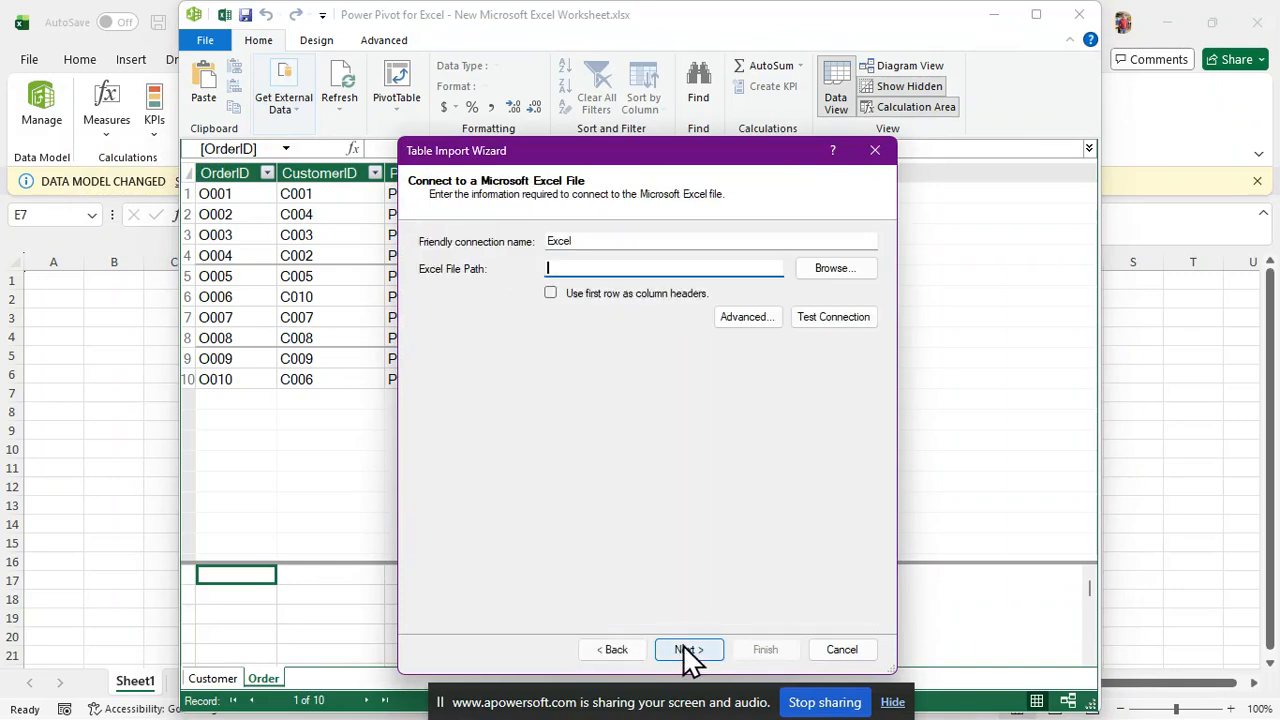
# Import the Product table's 10 rows from the Product Details workbook
pyautogui.click(840, 270)
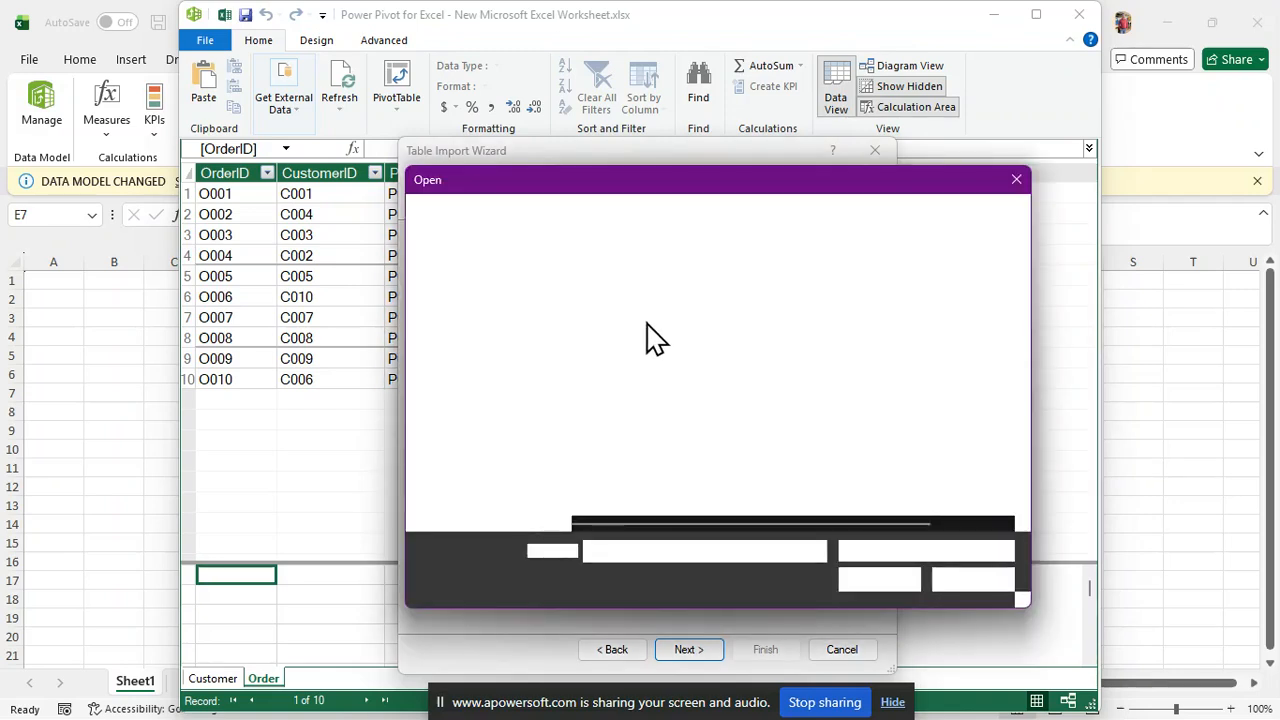
pyautogui.click(625, 353)
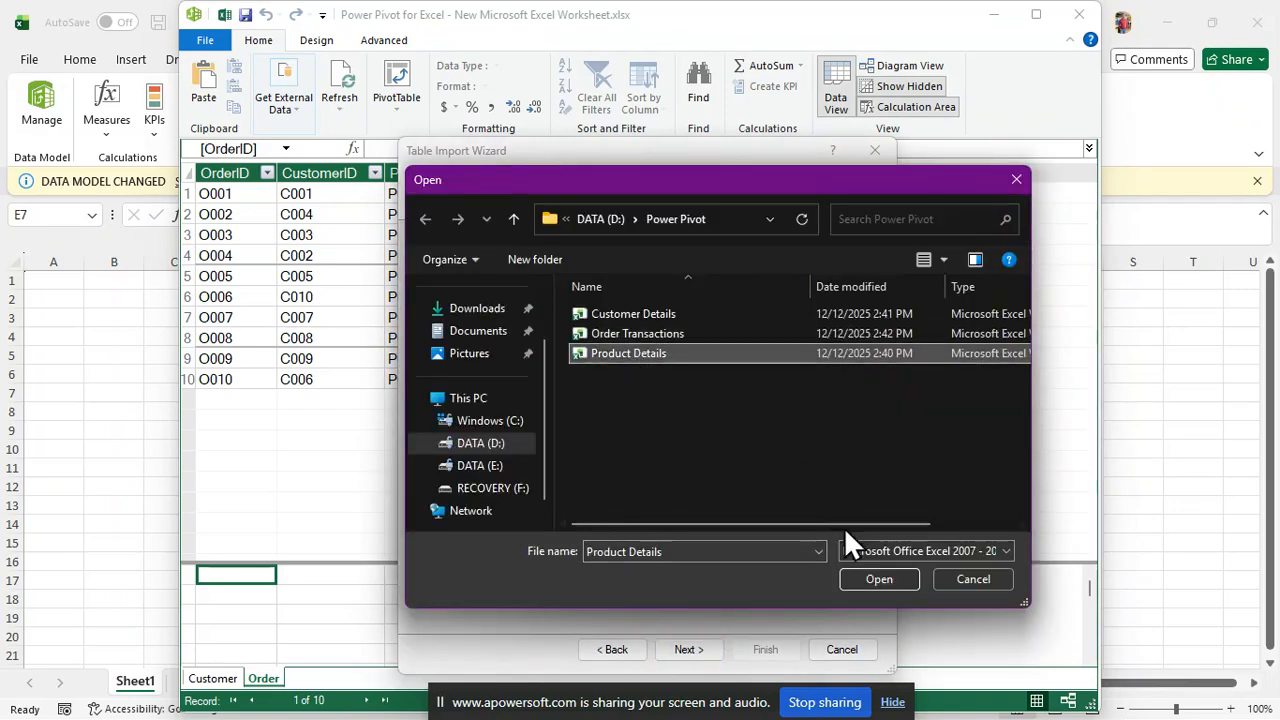
pyautogui.click(878, 580)
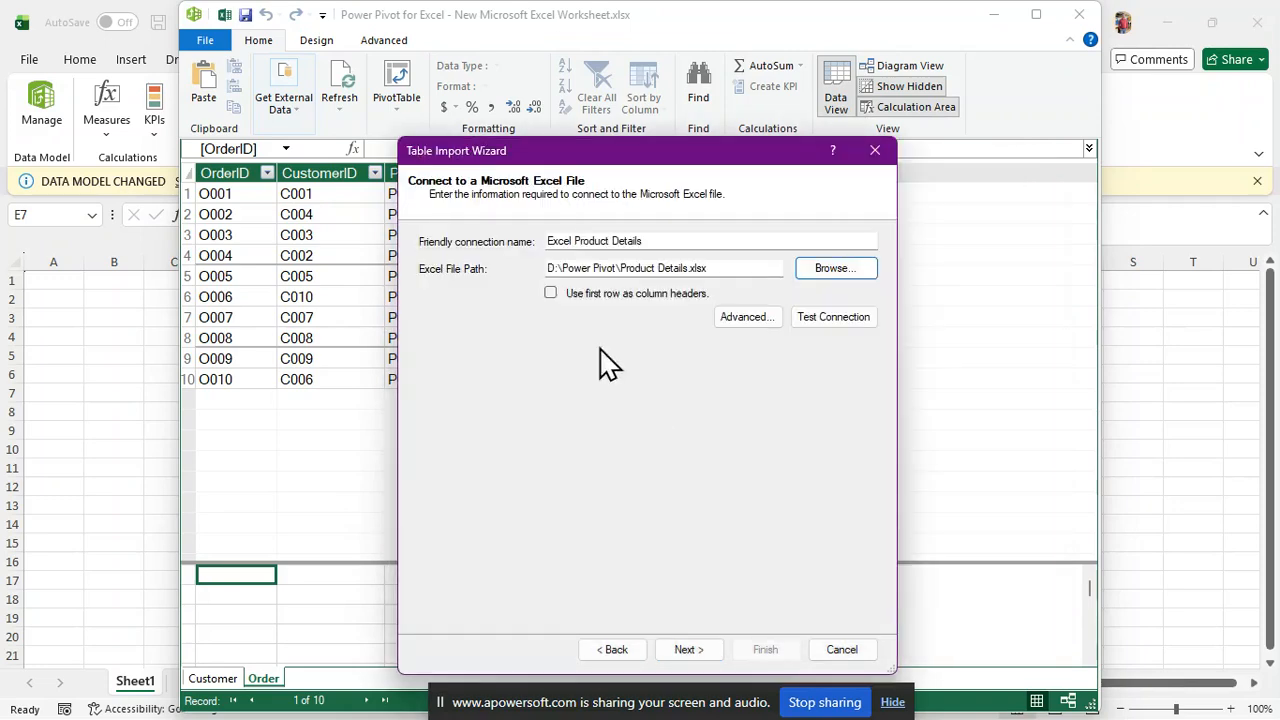
pyautogui.click(688, 651)
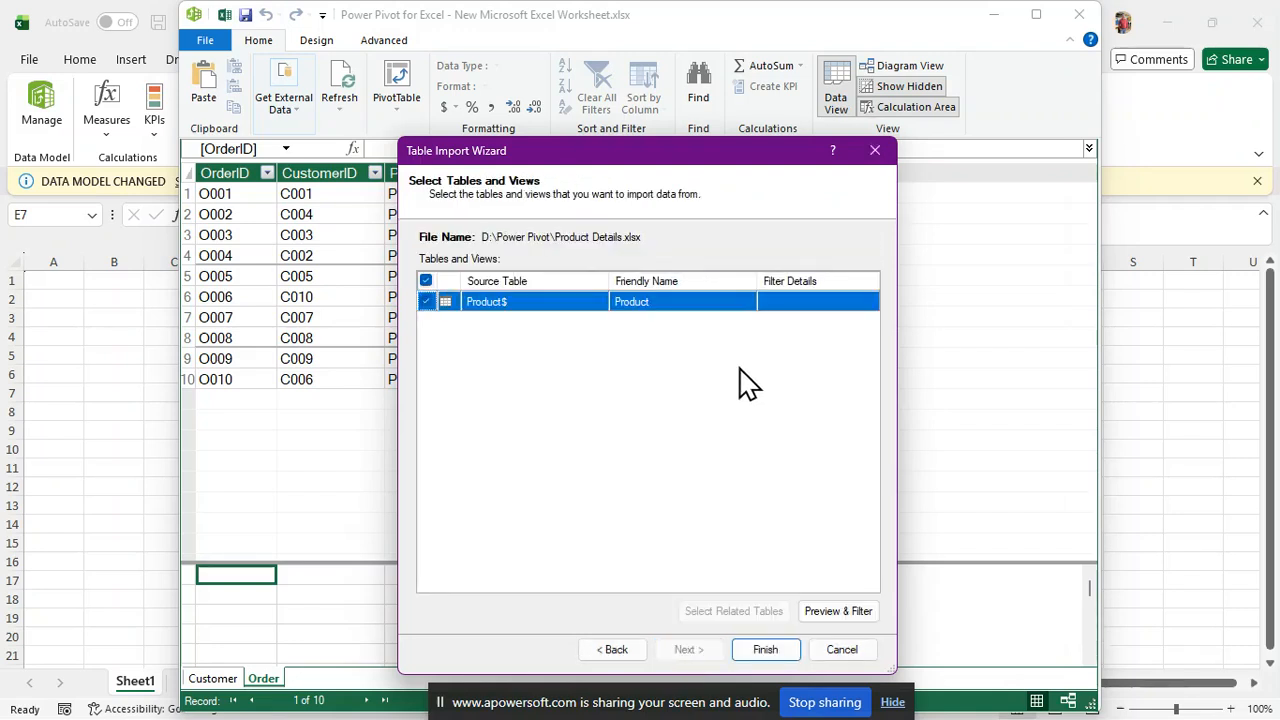
pyautogui.click(776, 656)
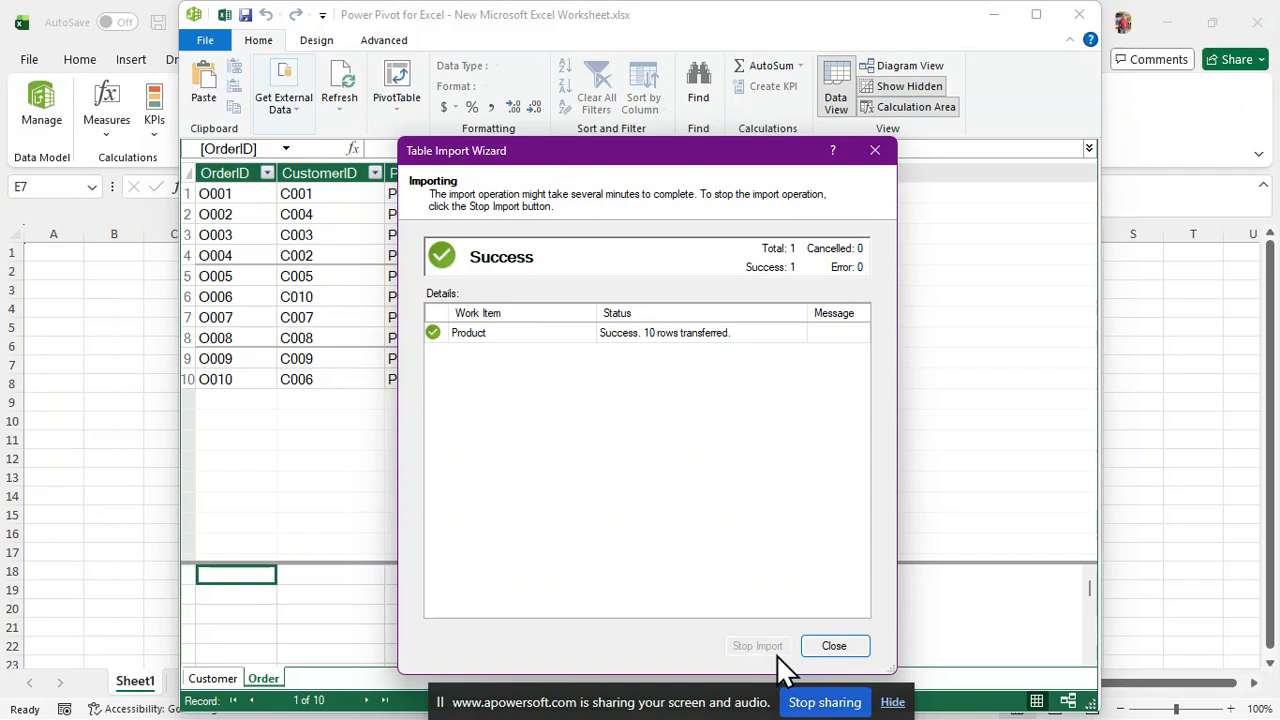
pyautogui.click(839, 646)
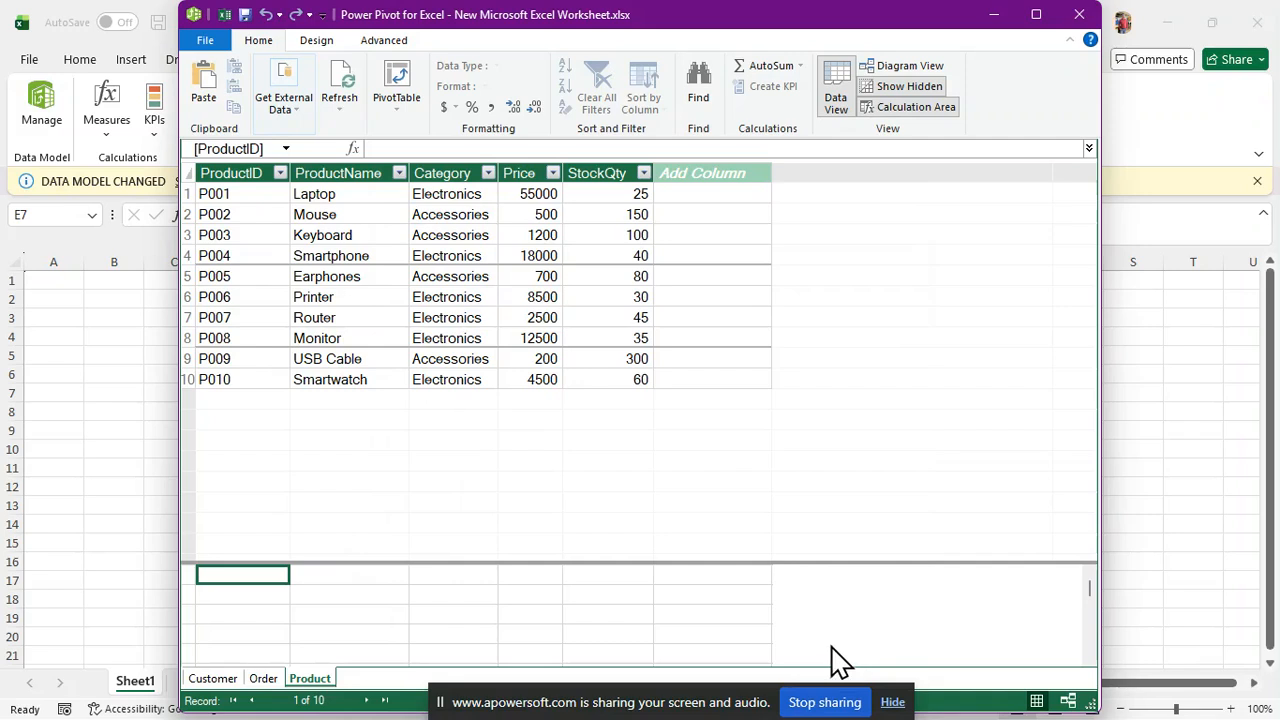
# Review the imported Customer, Order and Product tables via their tabs
pyautogui.click(212, 679)
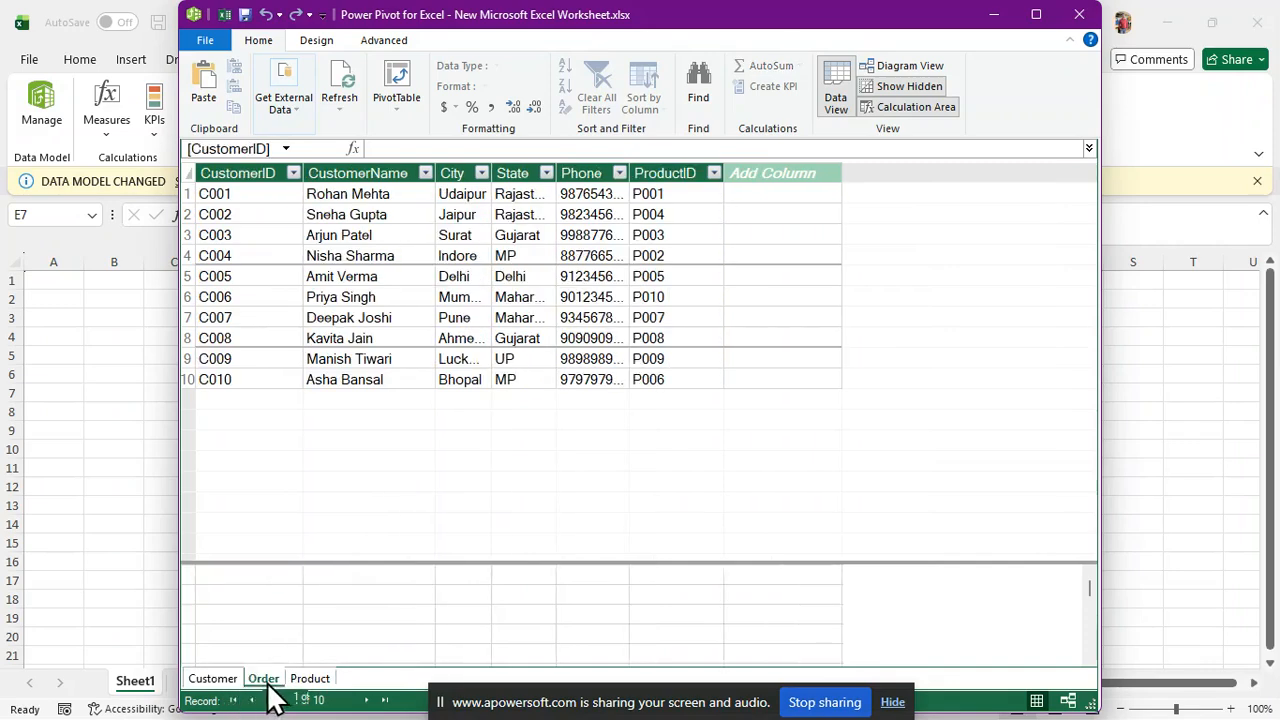
pyautogui.click(265, 680)
pyautogui.click(305, 680)
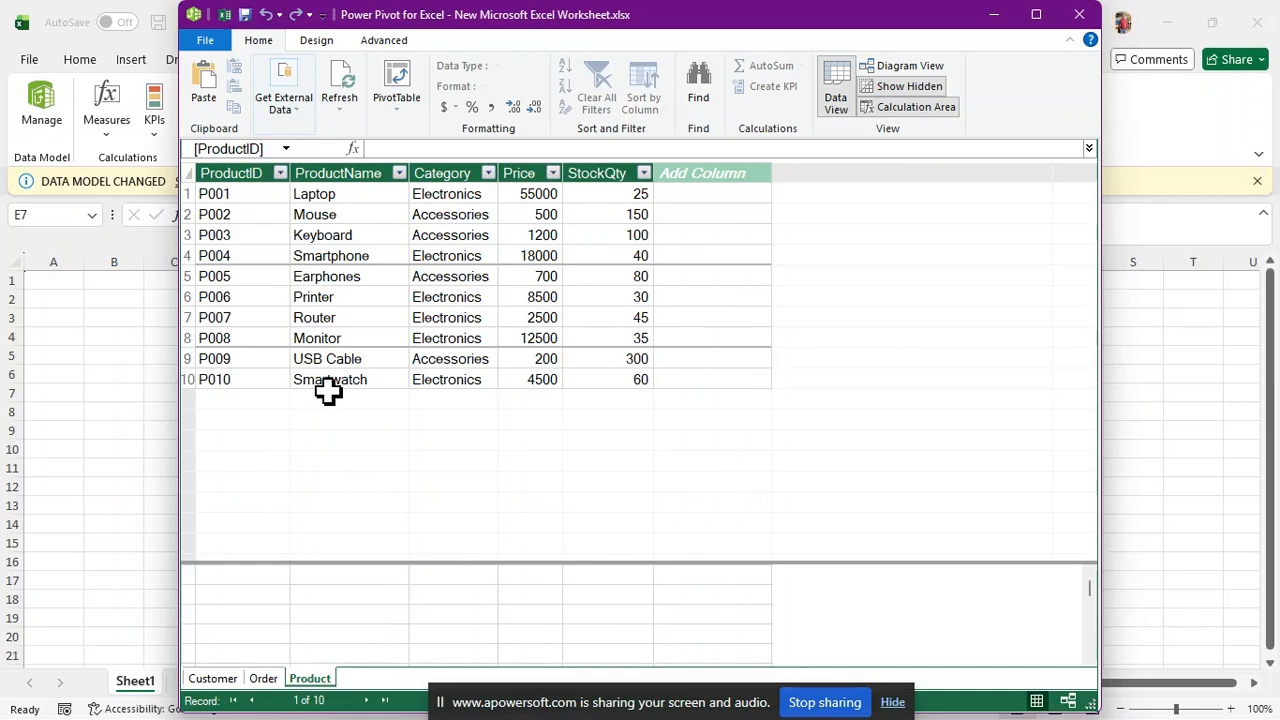
pyautogui.click(263, 682)
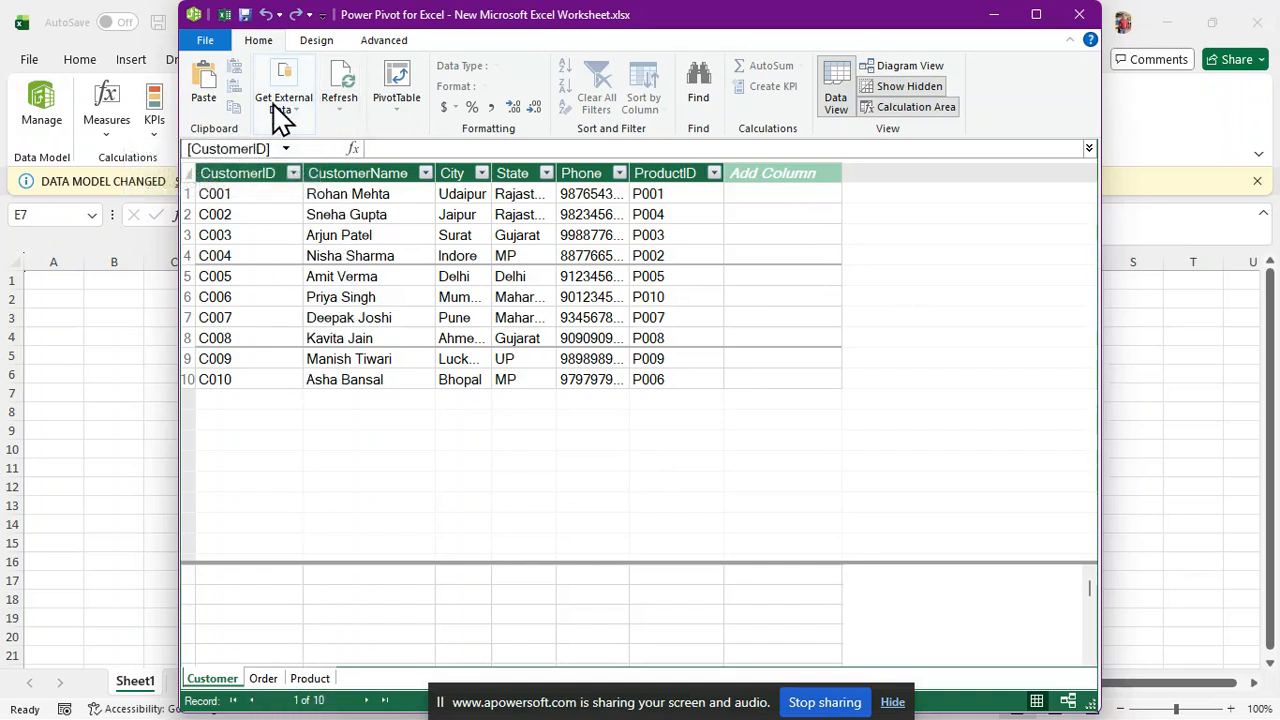
# Check the Refresh and PivotTable menus, then switch to Diagram View
pyautogui.click(340, 110)
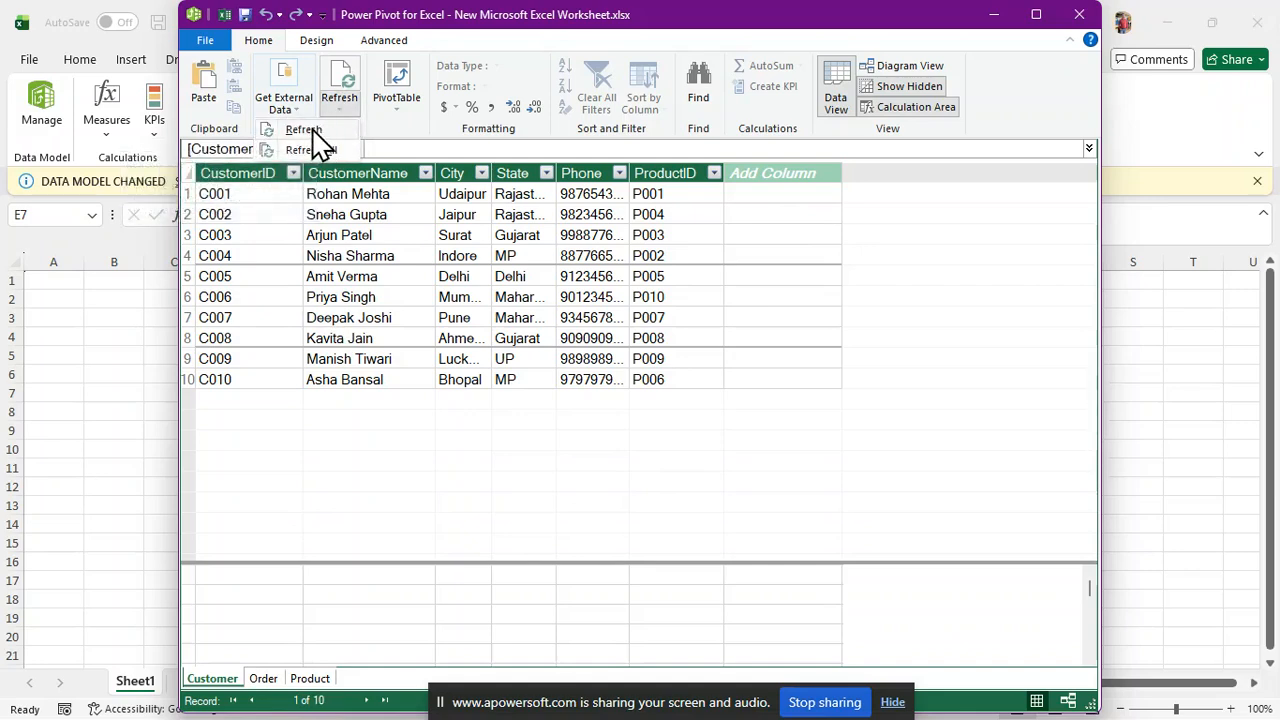
pyautogui.click(397, 434)
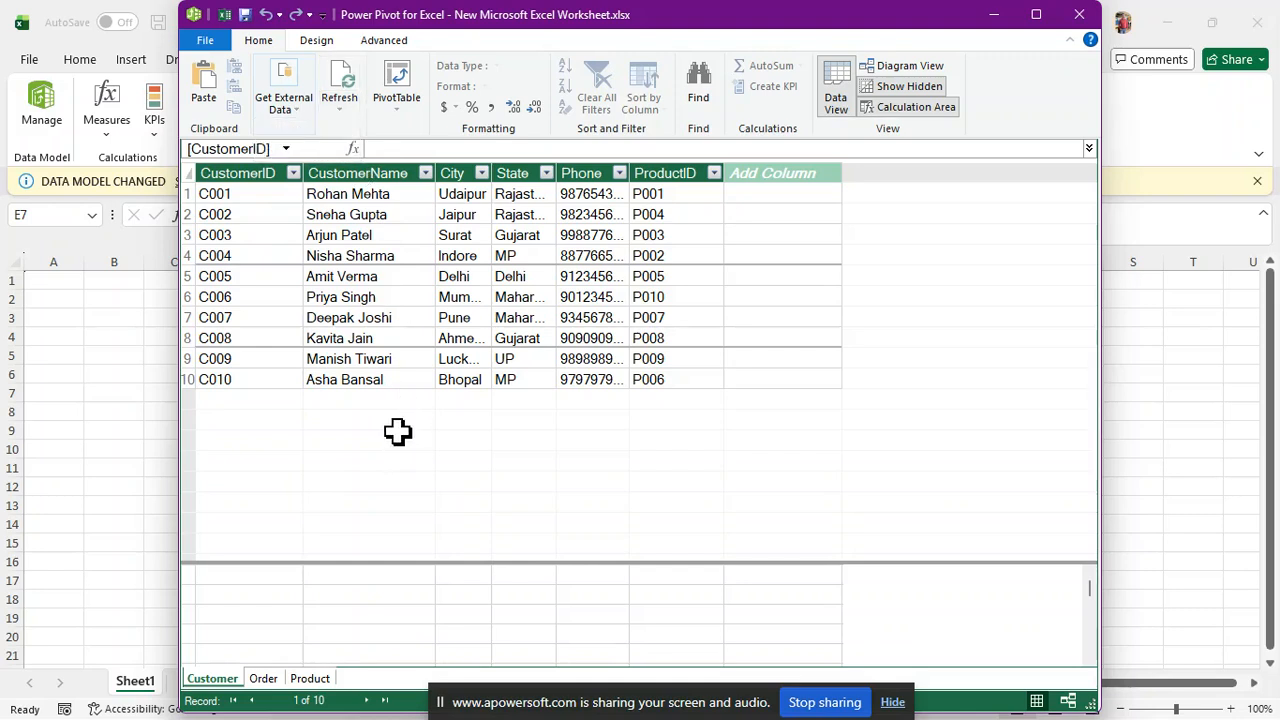
pyautogui.click(404, 122)
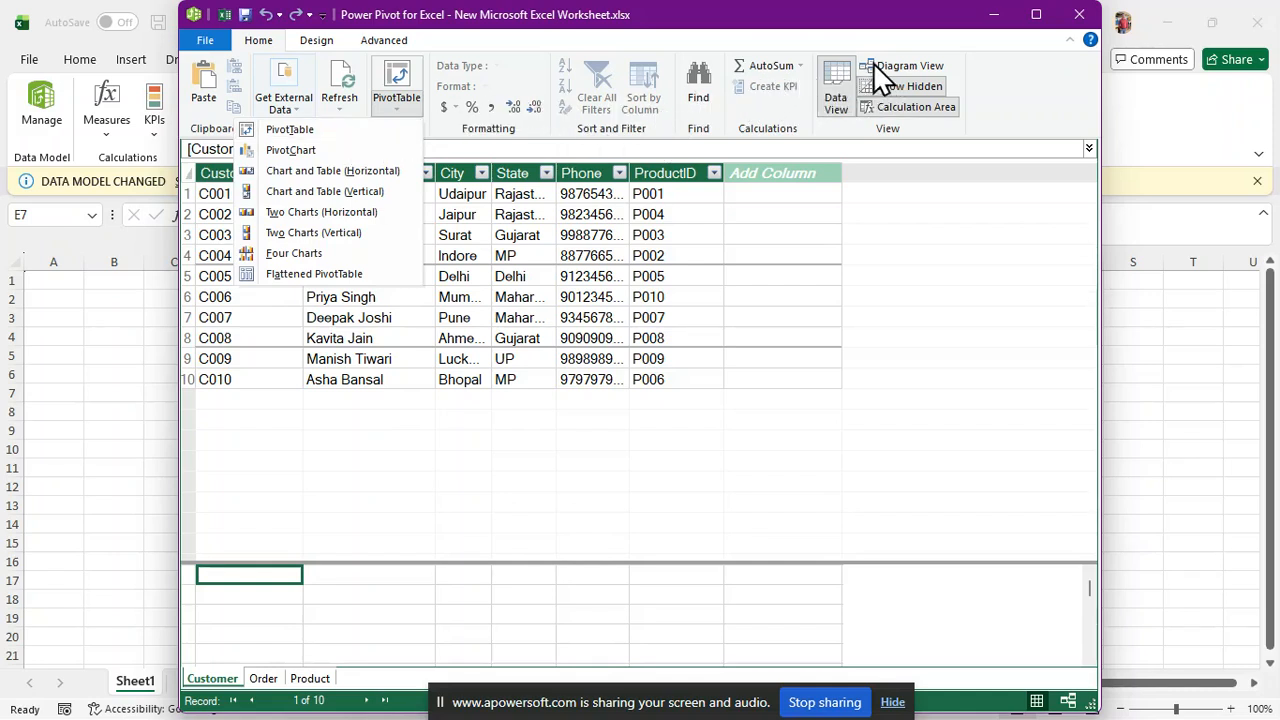
pyautogui.click(898, 67)
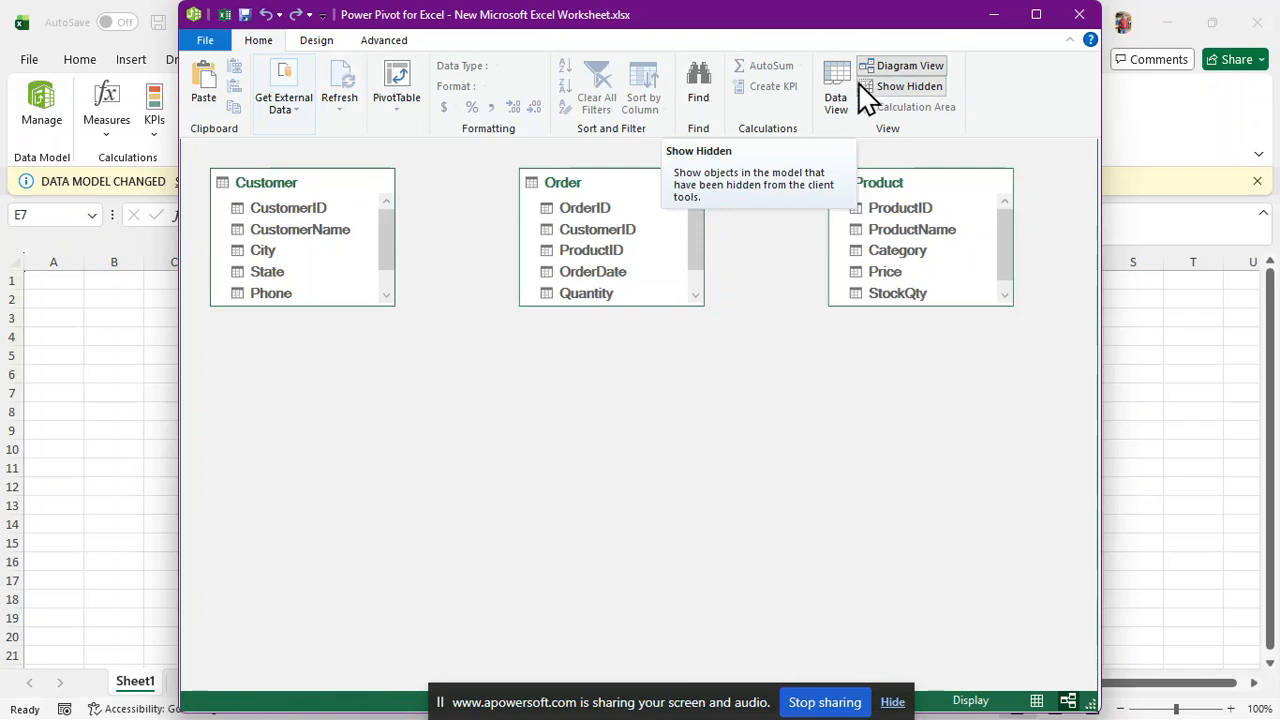
# Show hidden objects and enlarge the Customer, Order and Product table boxes
pyautogui.click(866, 88)
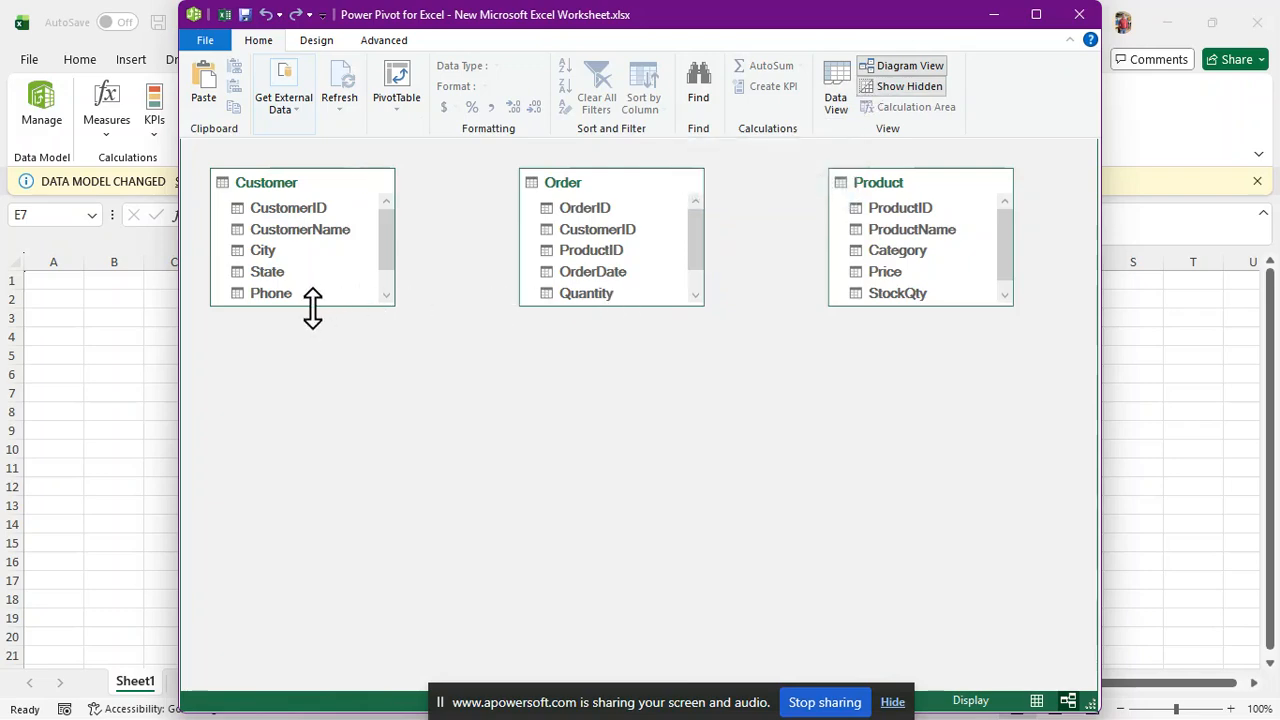
pyautogui.moveTo(314, 306); pyautogui.dragTo(306, 381)
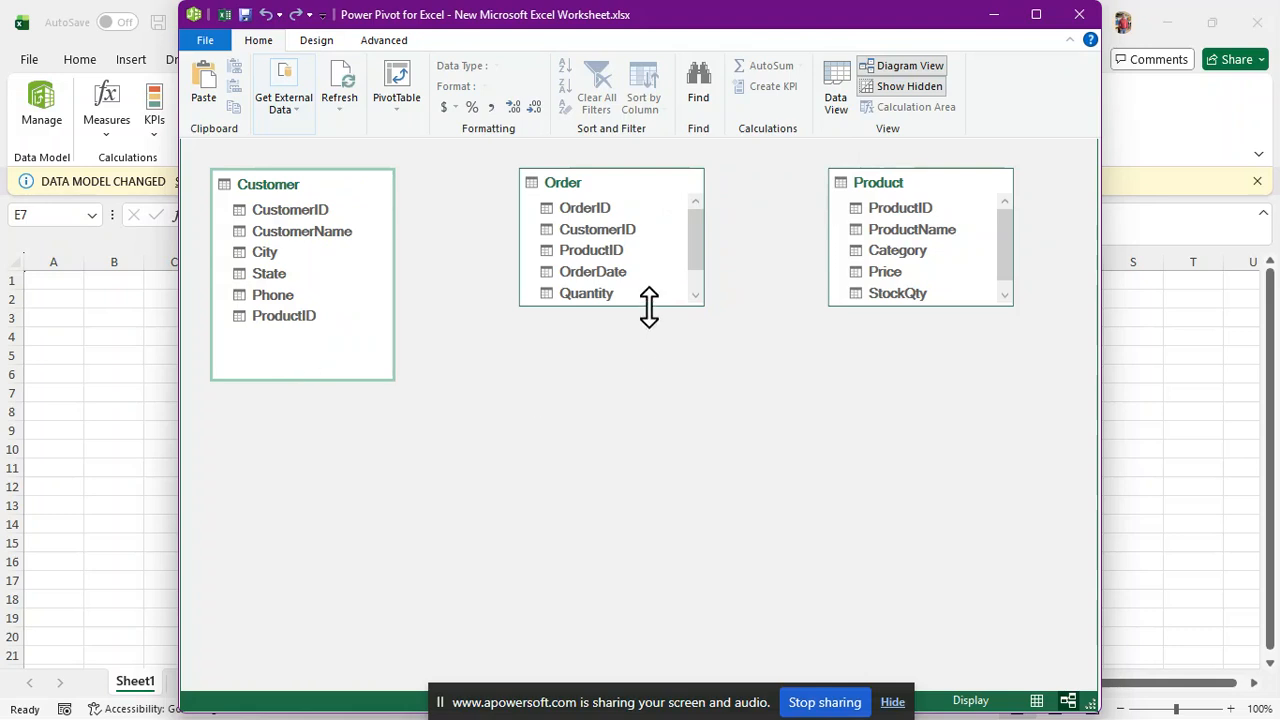
pyautogui.moveTo(649, 307); pyautogui.dragTo(646, 393)
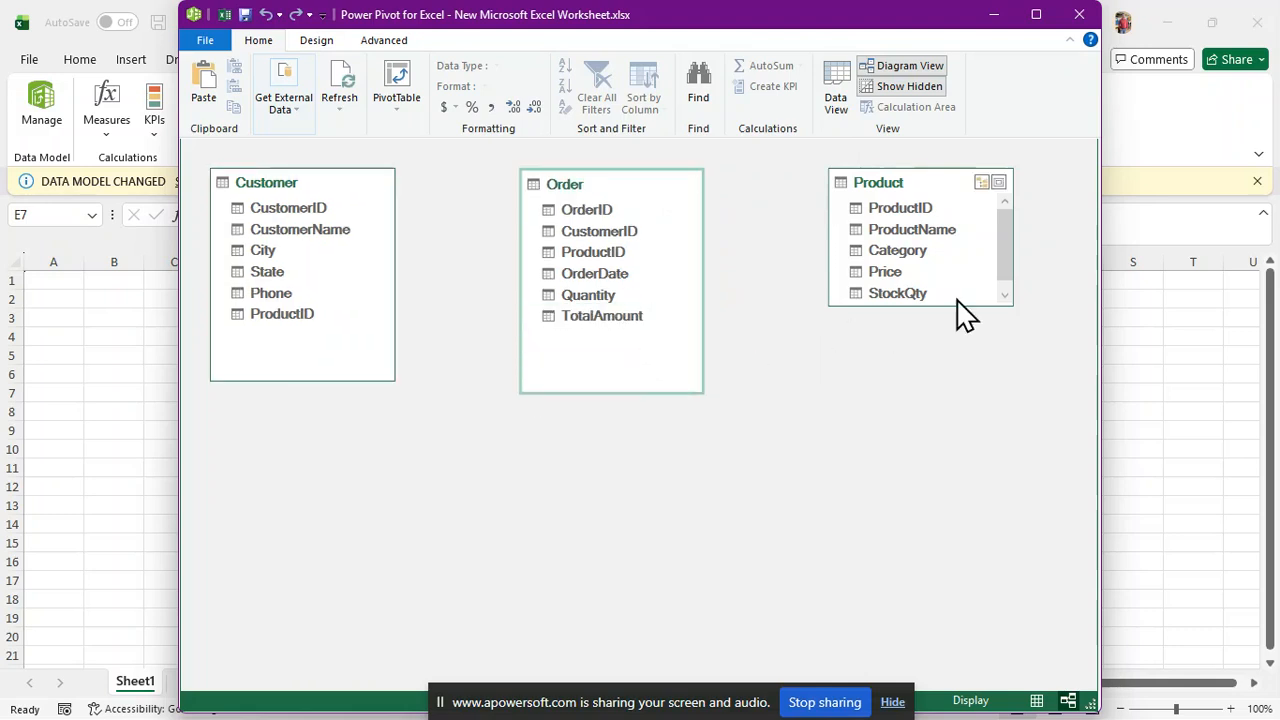
pyautogui.moveTo(946, 307); pyautogui.dragTo(917, 406)
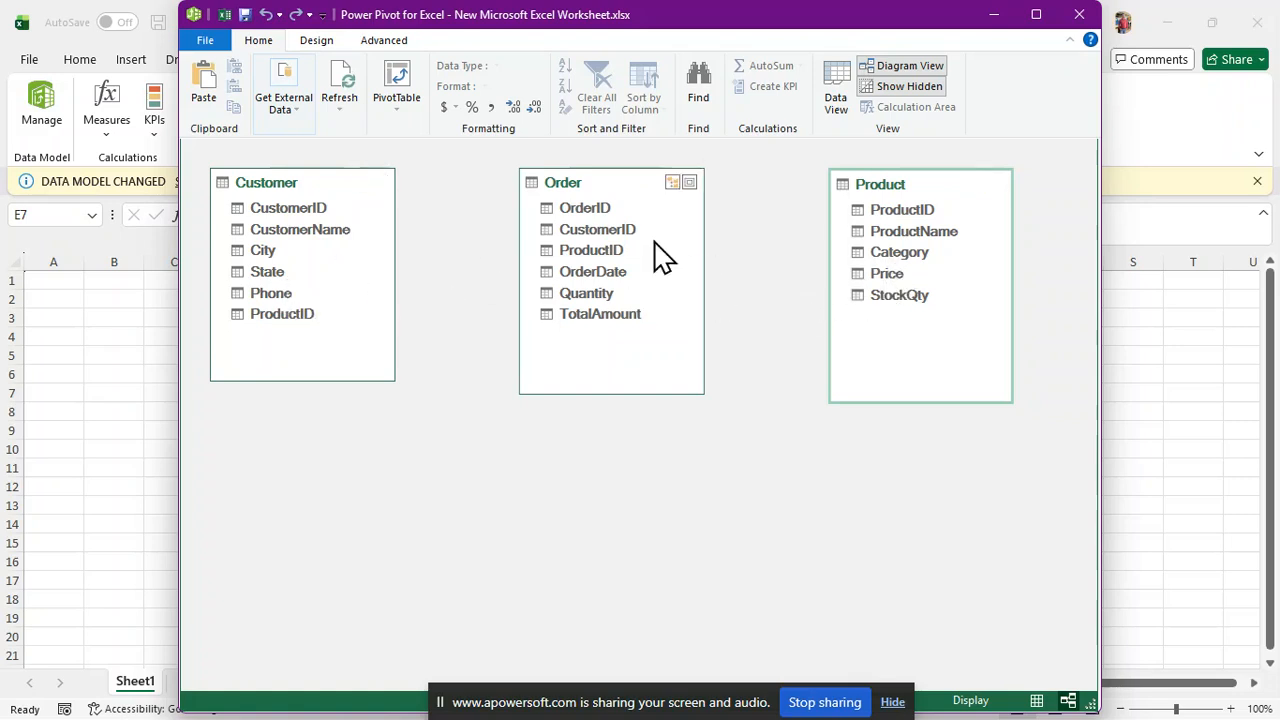
# Rearrange the Customer, Order and Product boxes into a left-to-right row
pyautogui.moveTo(607, 185); pyautogui.dragTo(297, 375)
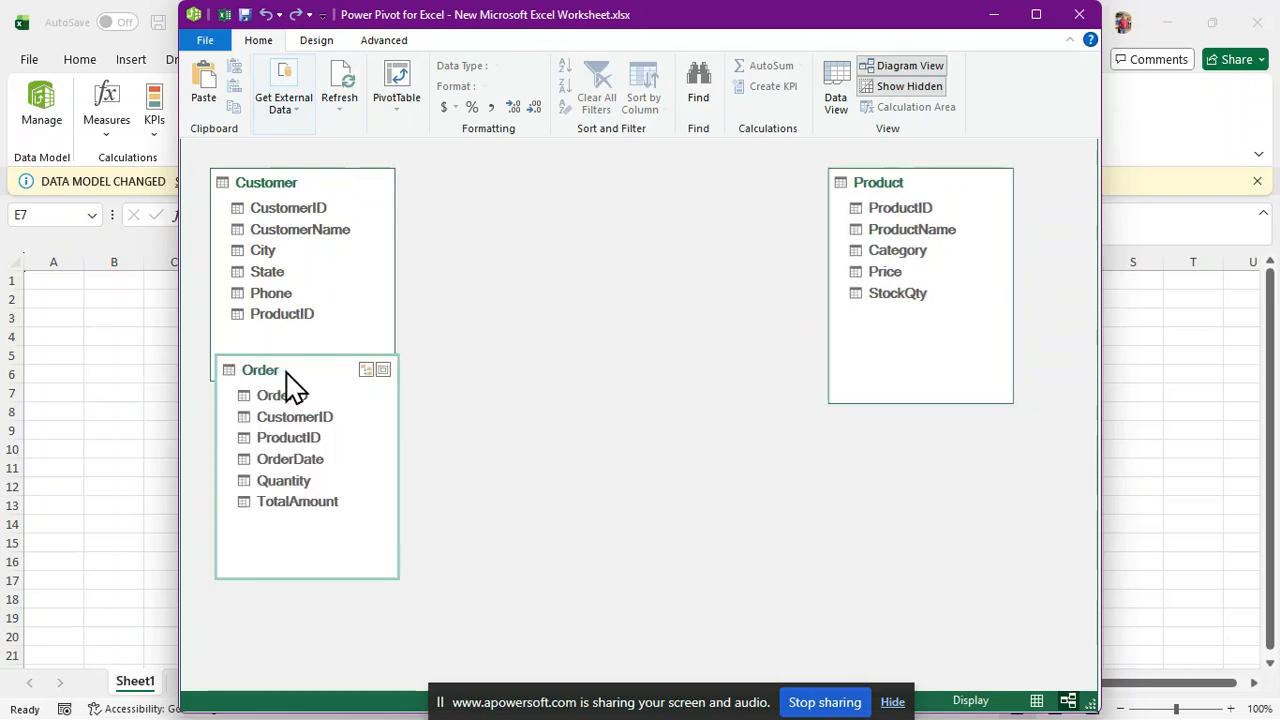
pyautogui.moveTo(335, 185); pyautogui.dragTo(726, 242)
pyautogui.moveTo(315, 369); pyautogui.dragTo(435, 225)
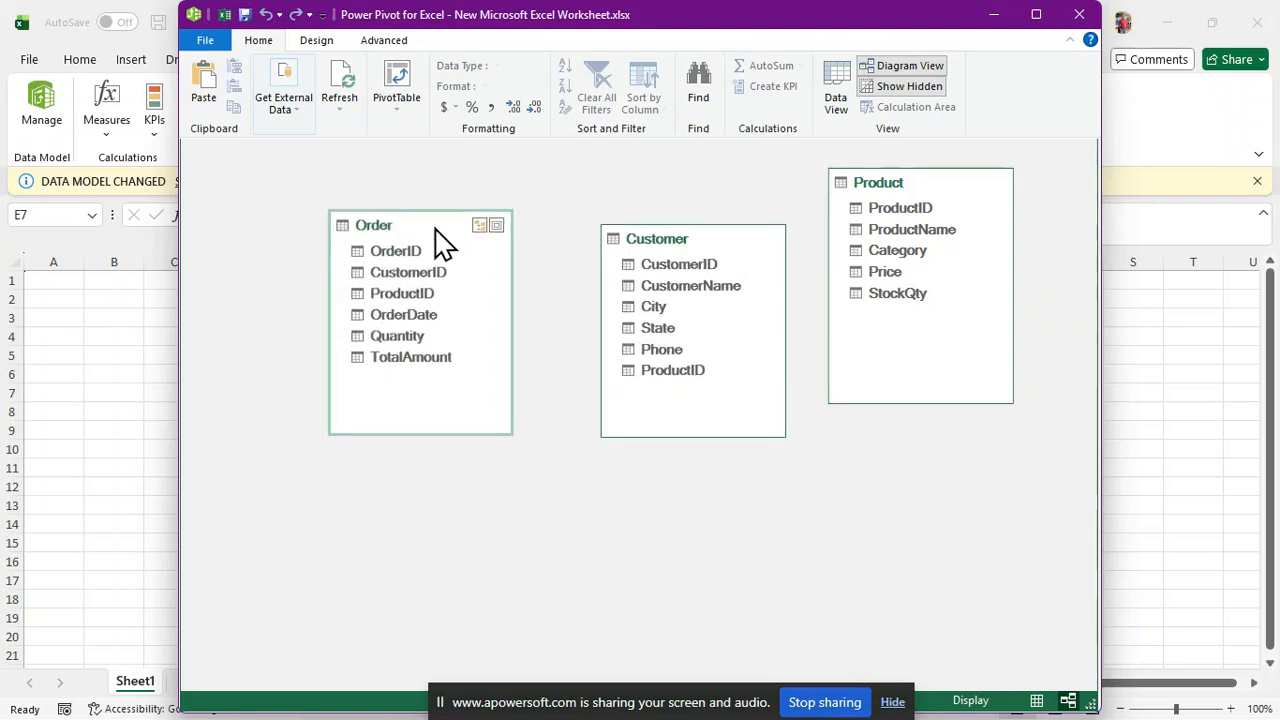
pyautogui.click(760, 393)
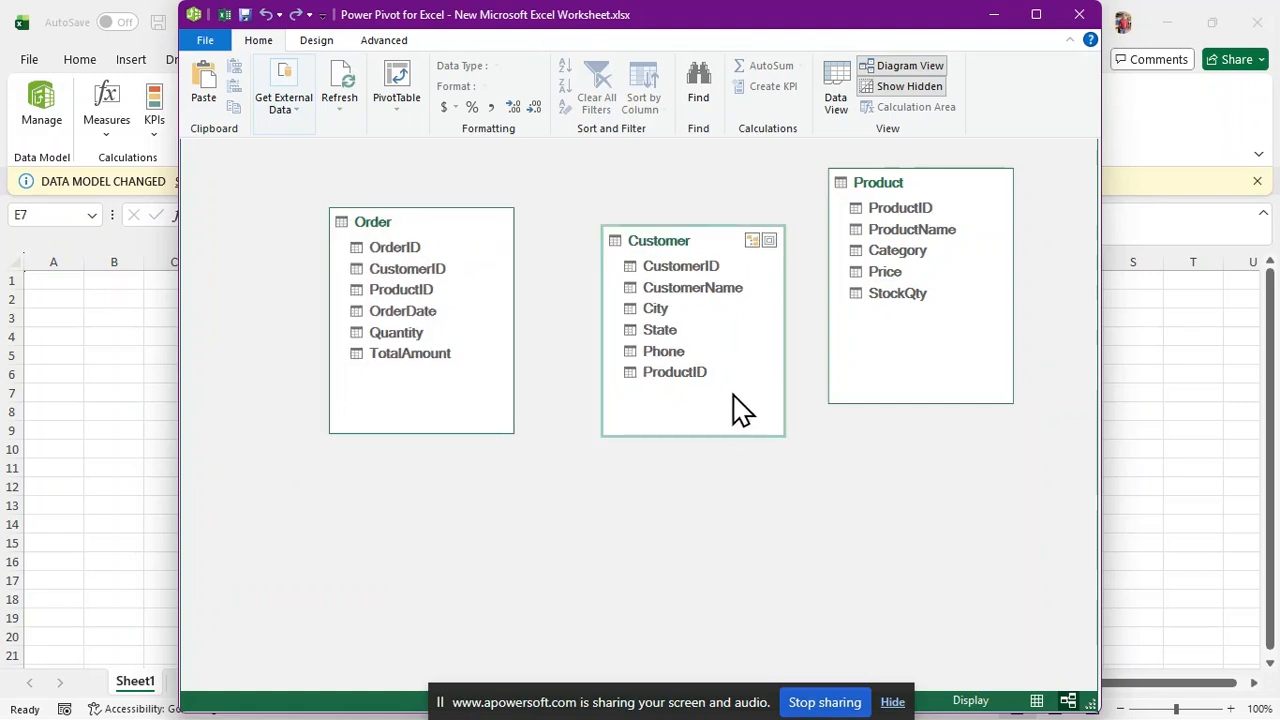
pyautogui.moveTo(725, 255); pyautogui.dragTo(223, 183)
pyautogui.moveTo(437, 251); pyautogui.dragTo(446, 253)
pyautogui.moveTo(530, 240); pyautogui.dragTo(616, 220)
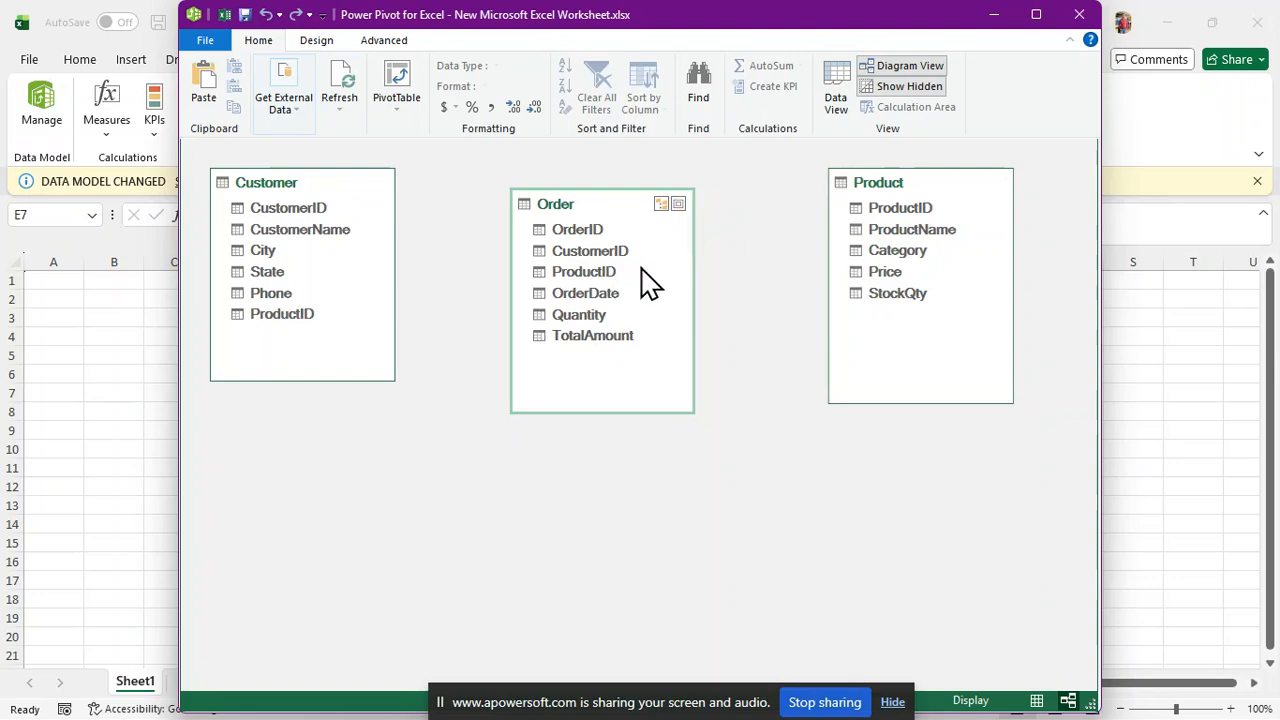
# In Diagram View, link Order's CustomerID to Customer and Order's ProductID to Product
pyautogui.moveTo(599, 210); pyautogui.dragTo(610, 190)
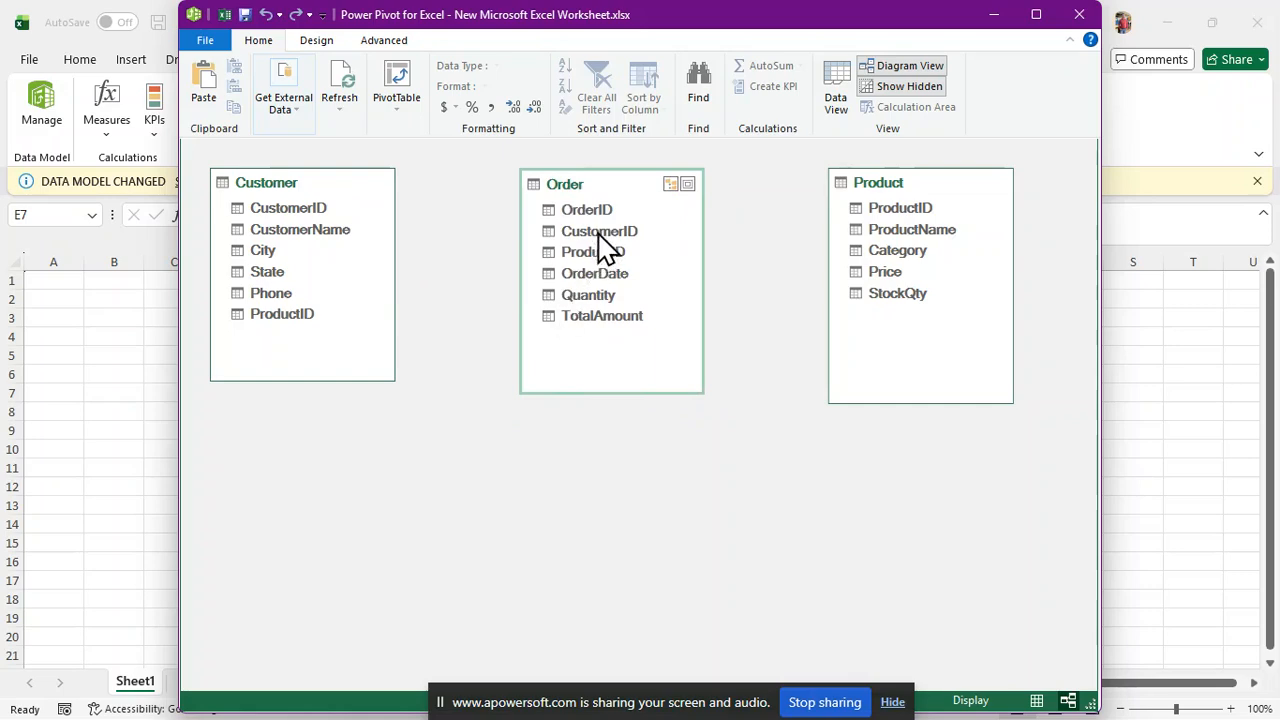
pyautogui.moveTo(600, 238); pyautogui.dragTo(310, 210)
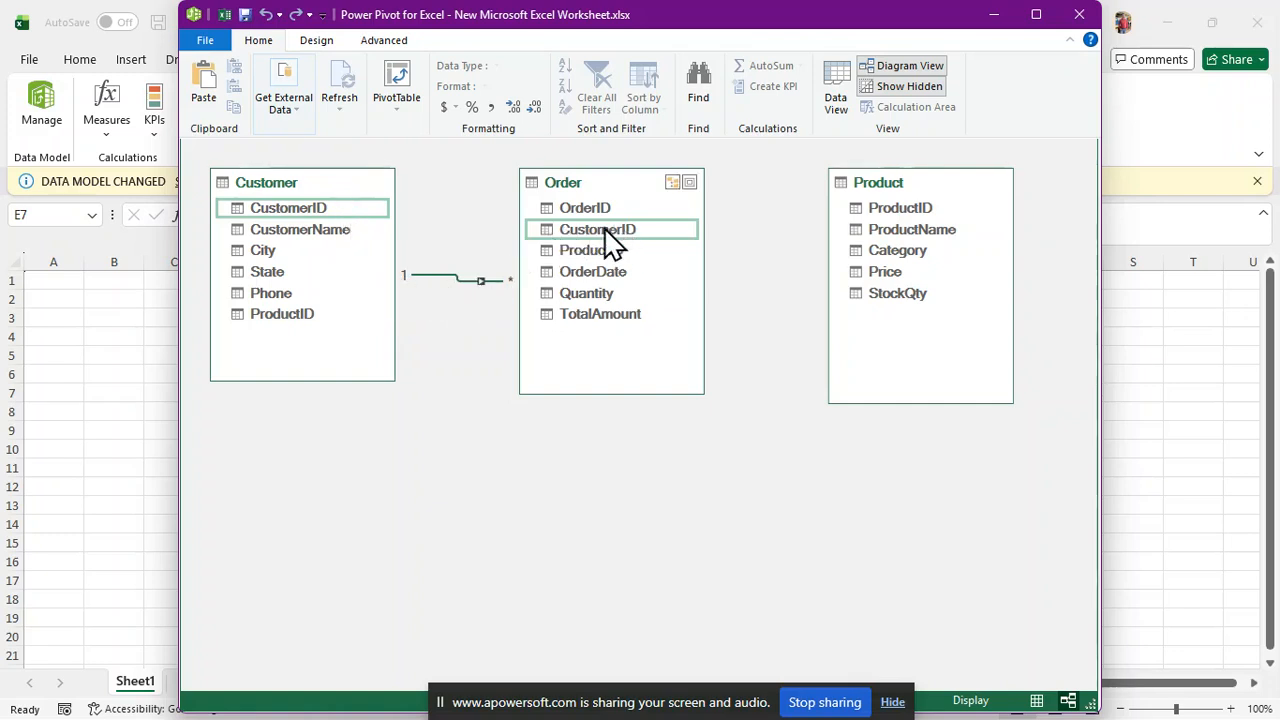
pyautogui.moveTo(610, 257); pyautogui.dragTo(853, 212)
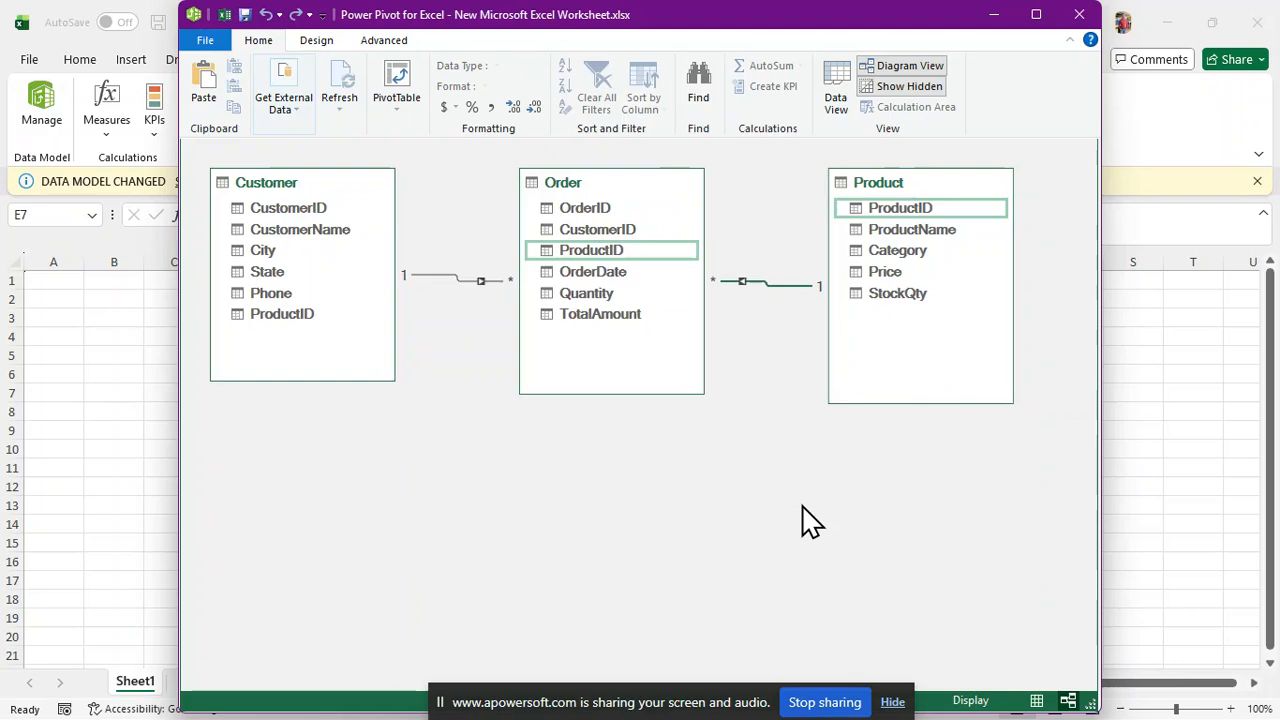
# Check Data View and Diagram View, then close the Power Pivot window to return to Sheet1
pyautogui.click(843, 108)
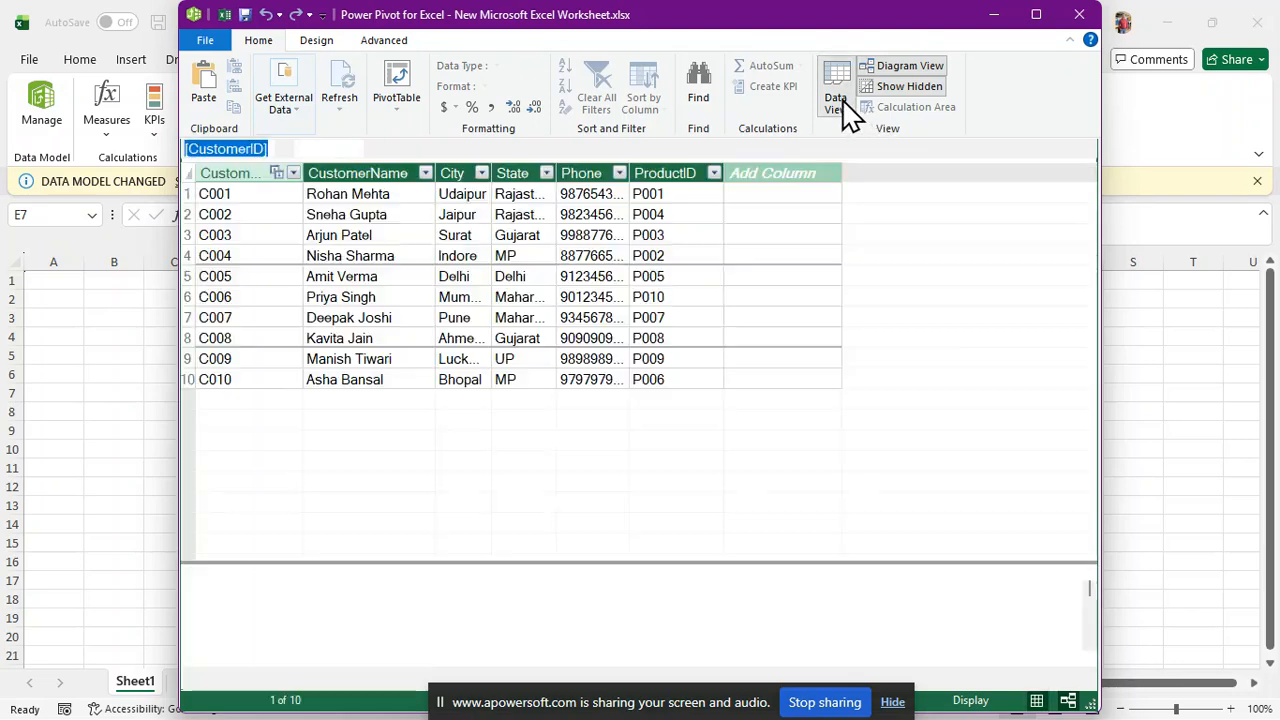
pyautogui.click(882, 70)
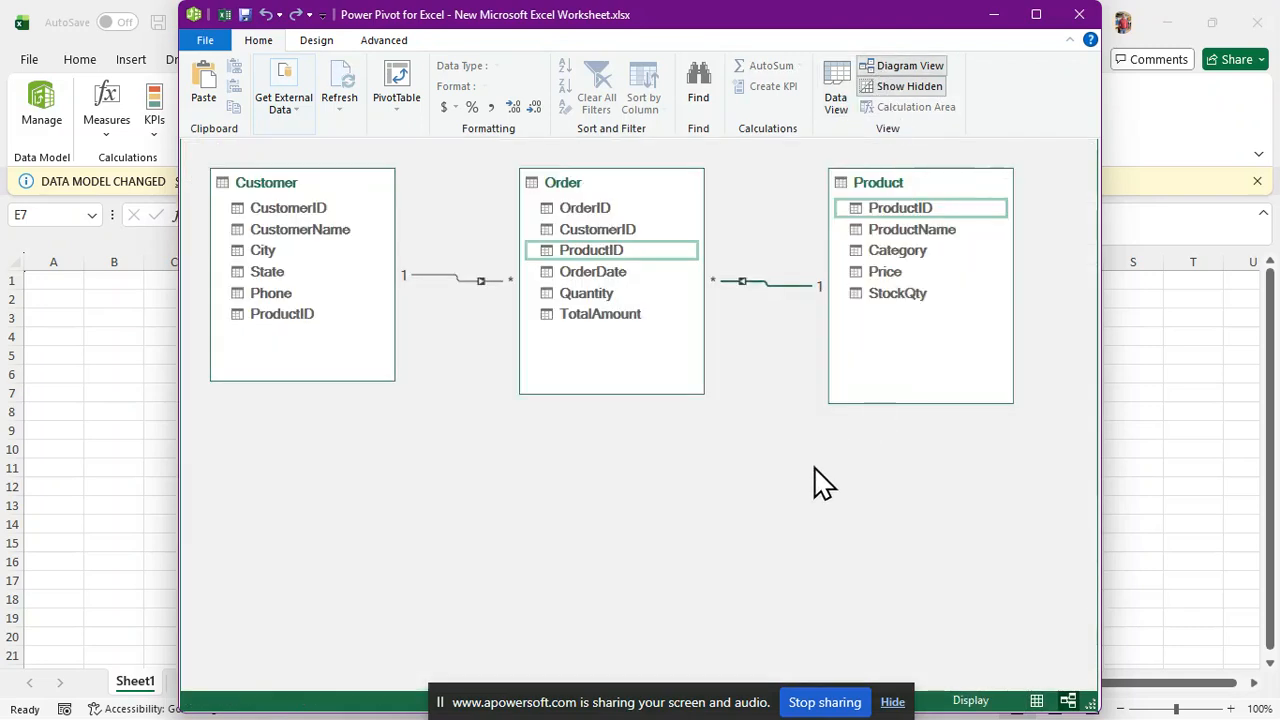
pyautogui.click(1072, 15)
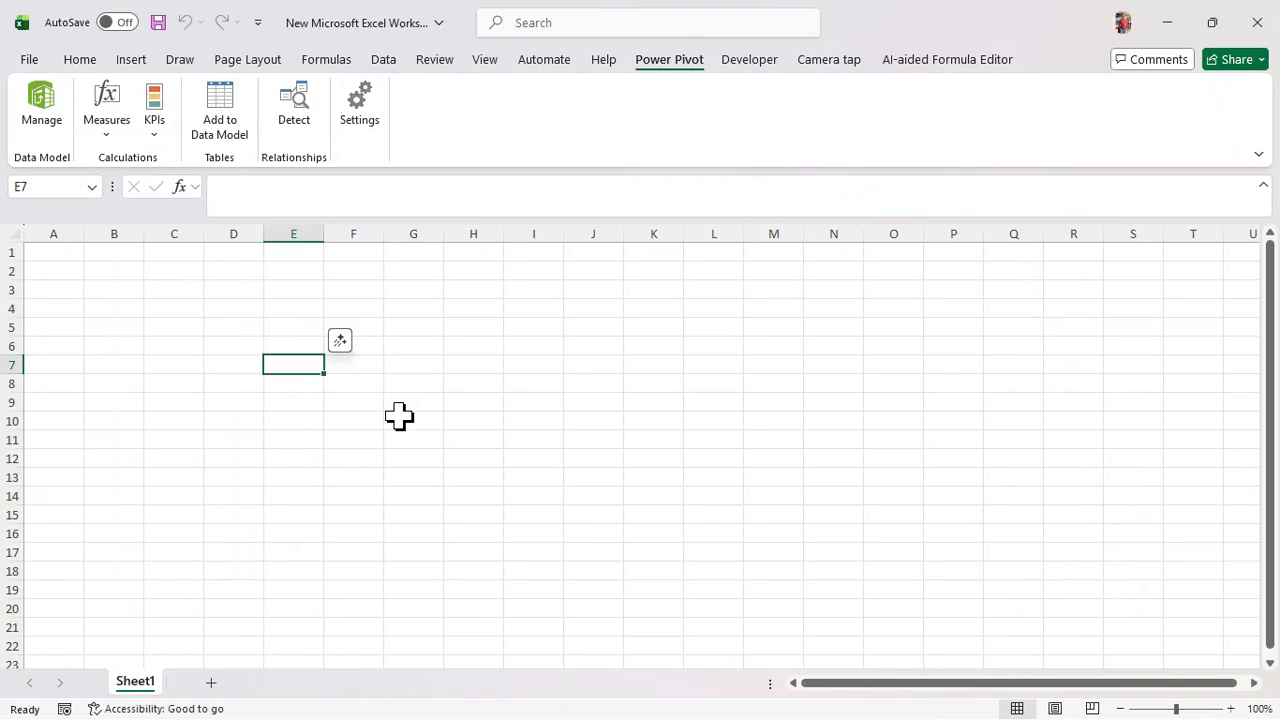
# Reopen Power Pivot, look at its PivotTable options, then close the window again
pyautogui.click(46, 116)
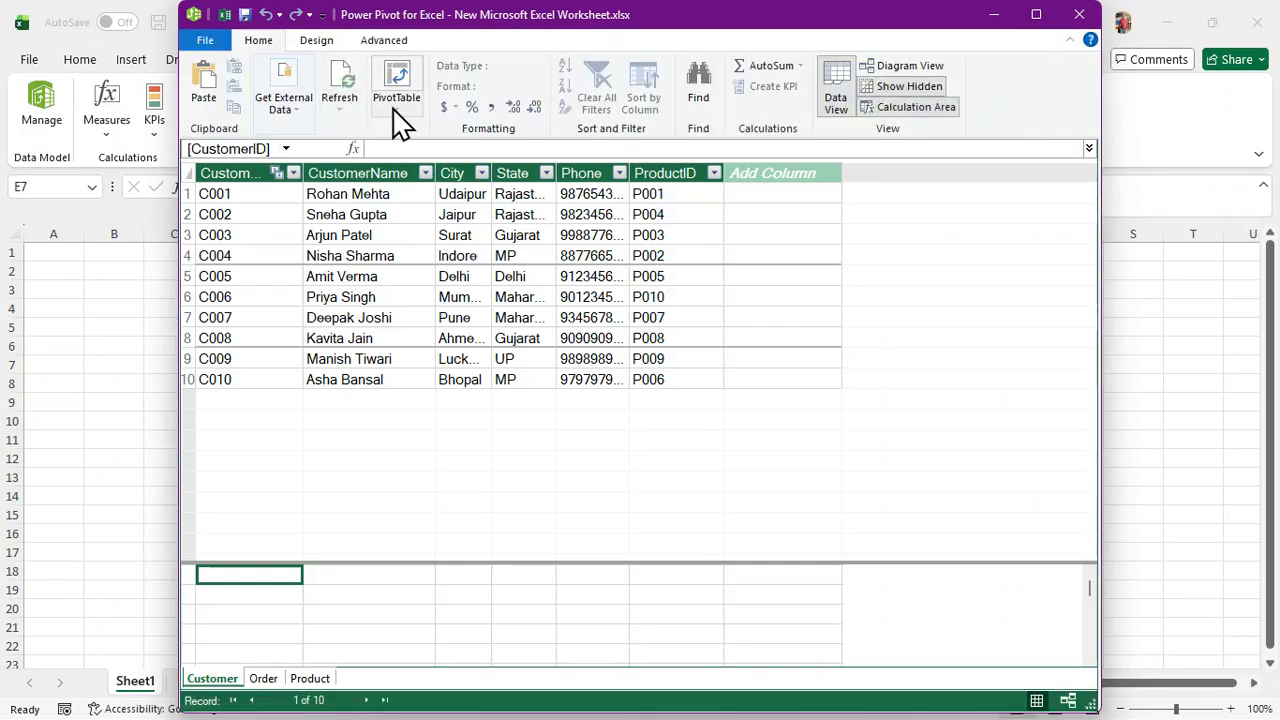
pyautogui.click(396, 108)
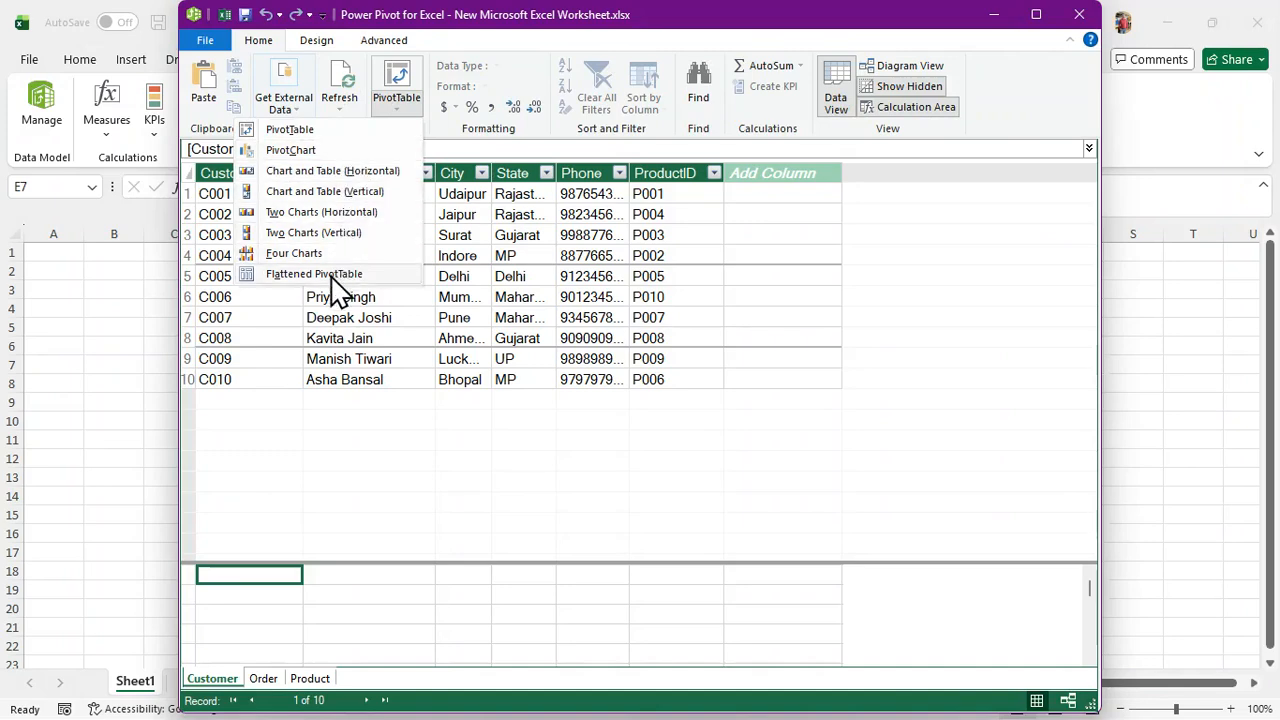
pyautogui.click(942, 360)
pyautogui.click(1079, 14)
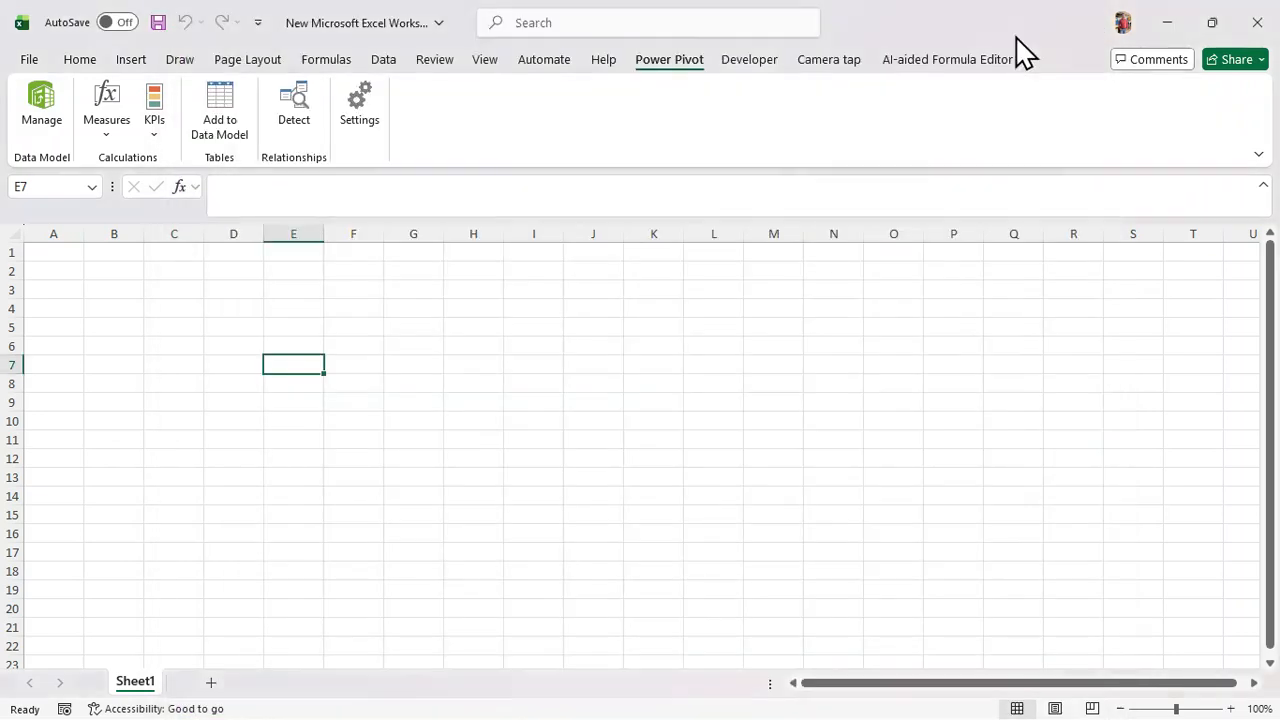
# Insert a PivotTable from the Data Model with New Worksheet as its placement
pyautogui.click(131, 62)
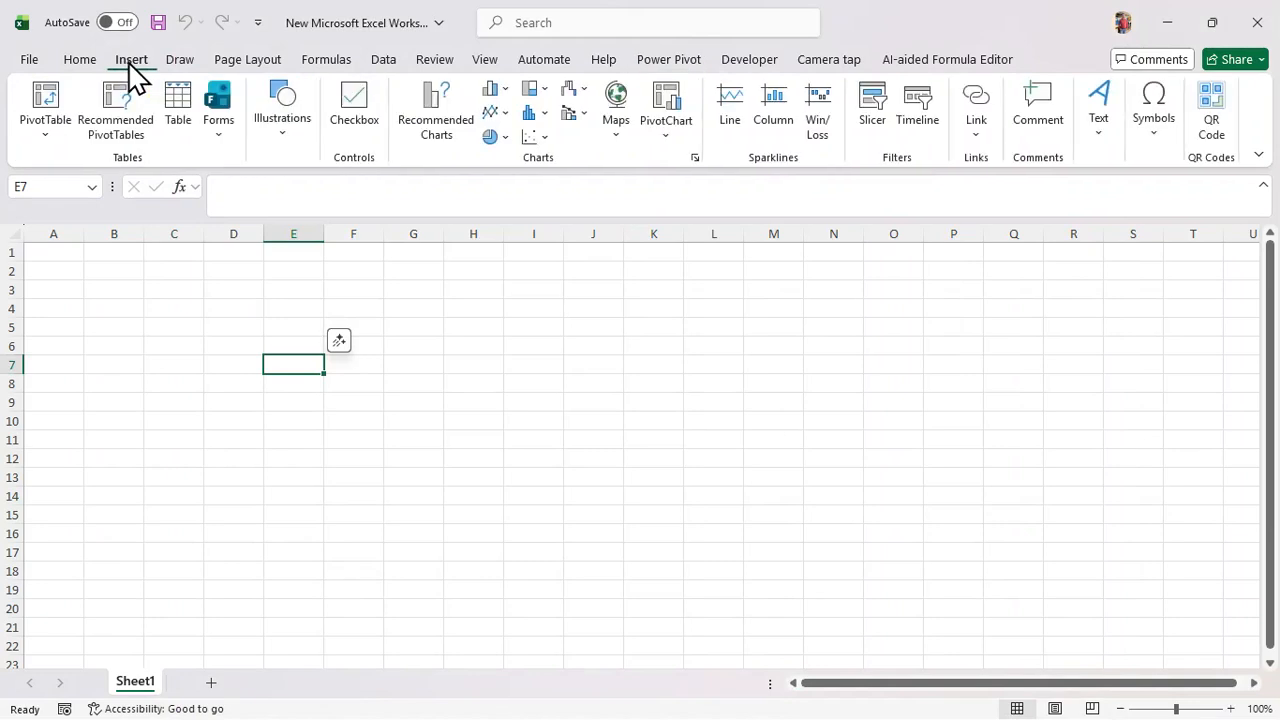
pyautogui.click(47, 135)
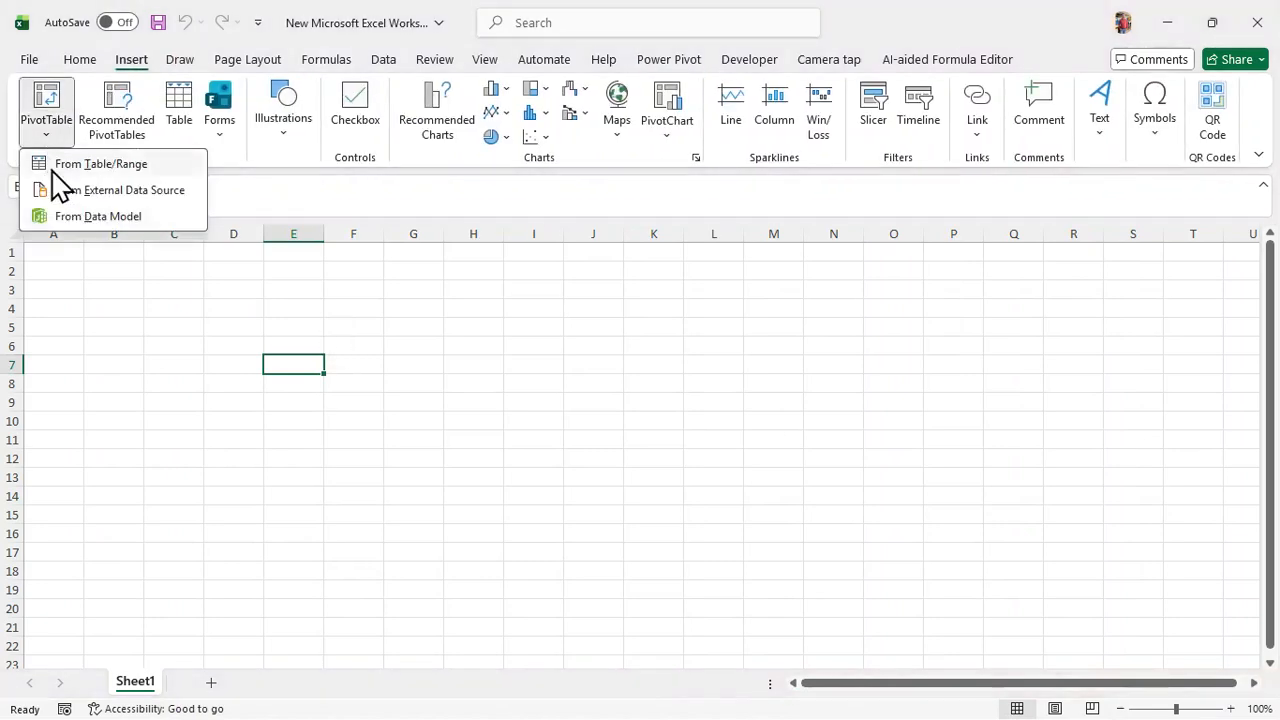
pyautogui.click(80, 218)
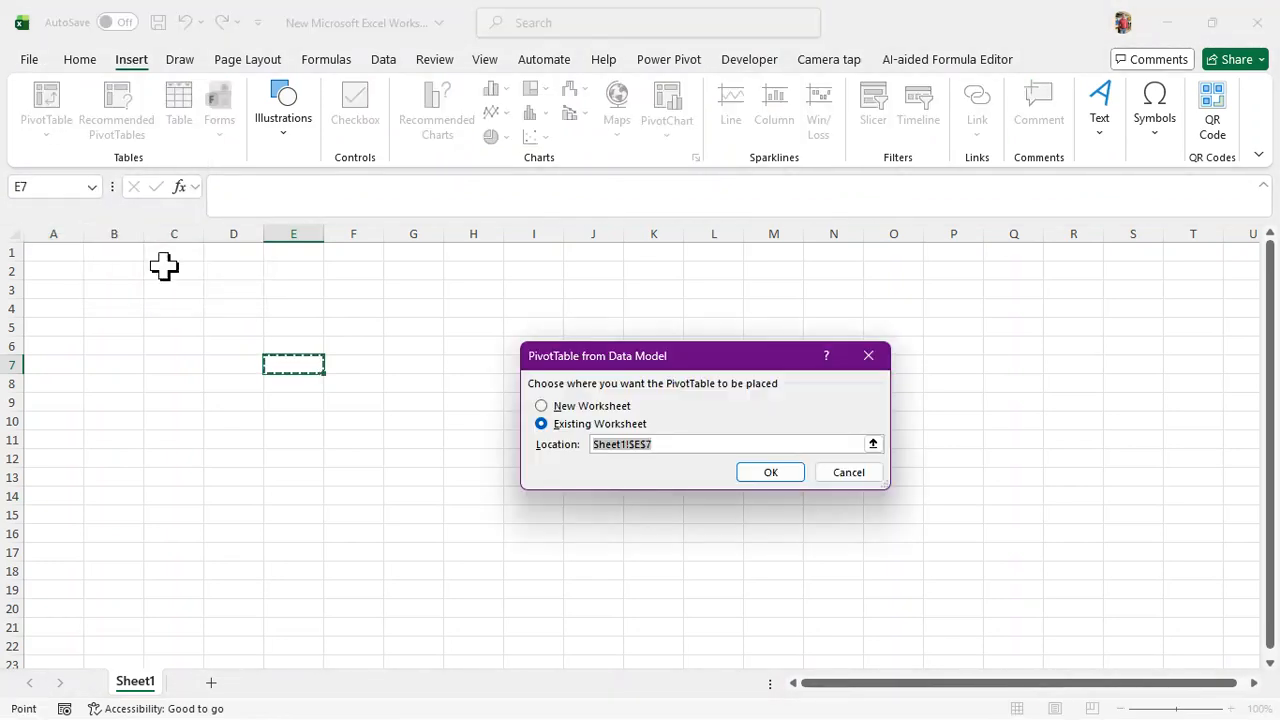
pyautogui.click(542, 407)
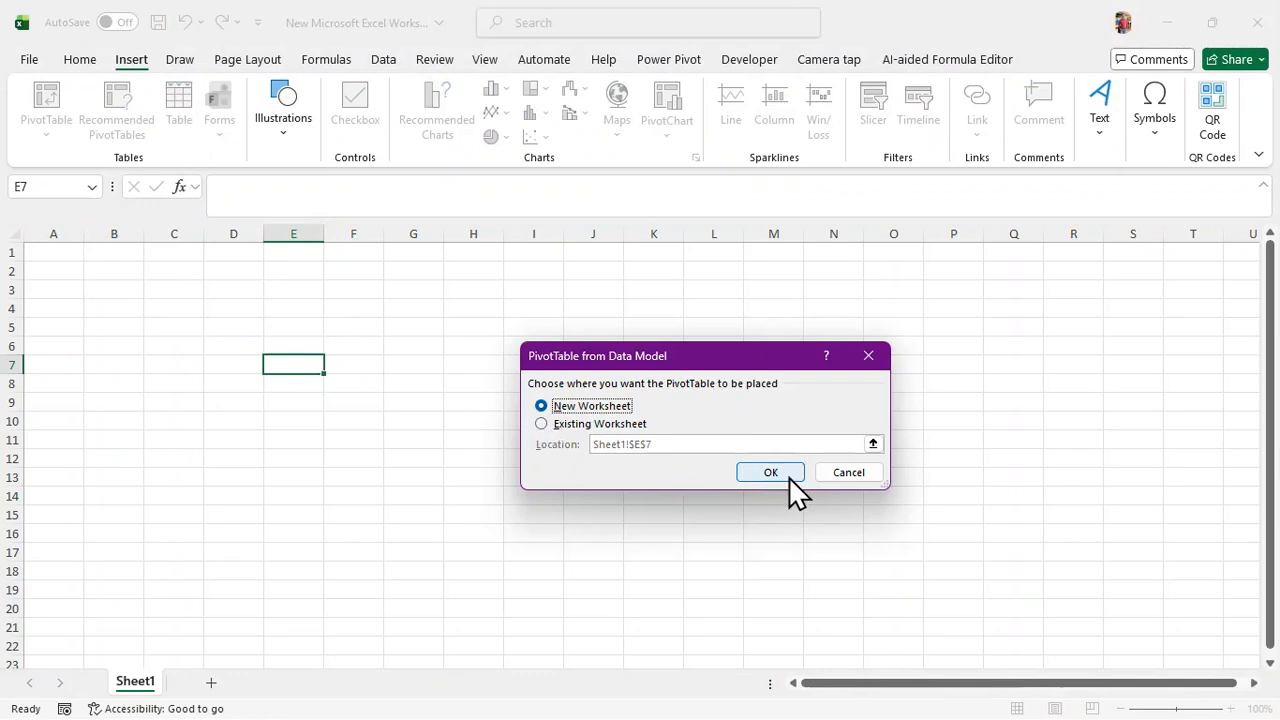
# Place the PivotTable on the existing worksheet at Sheet1!$A$1 and confirm
pyautogui.click(541, 424)
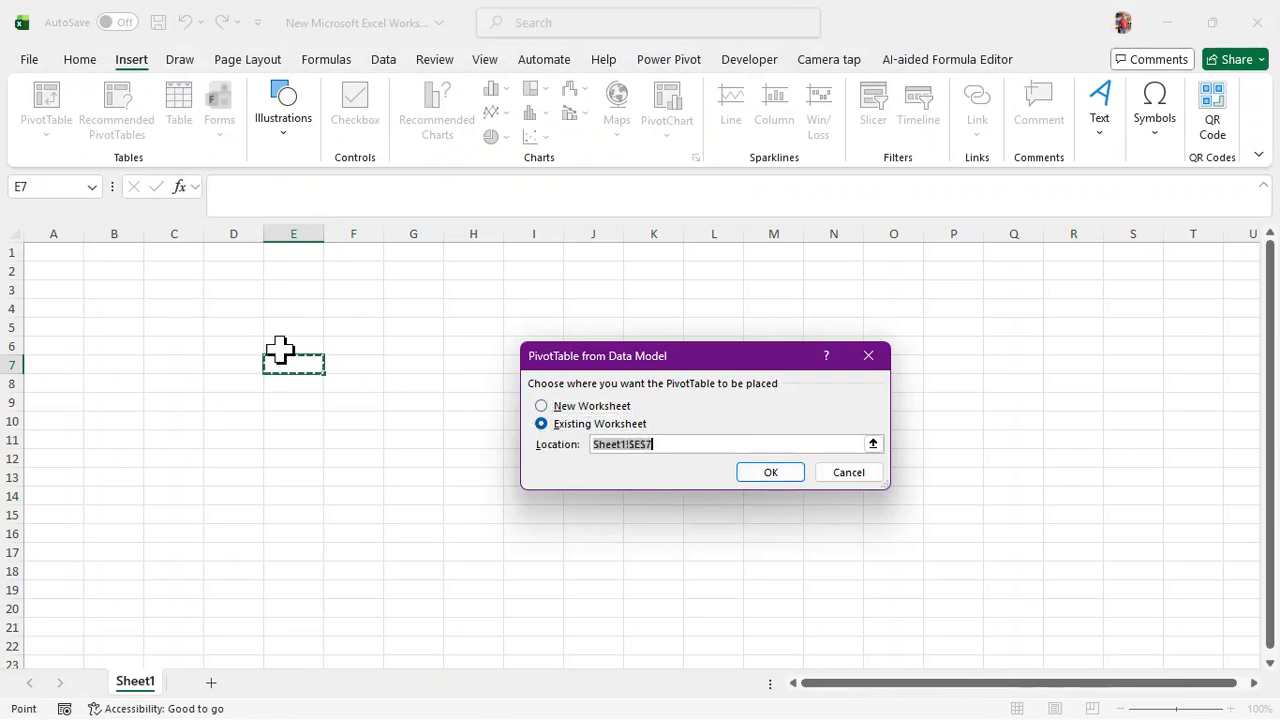
pyautogui.click(35, 257)
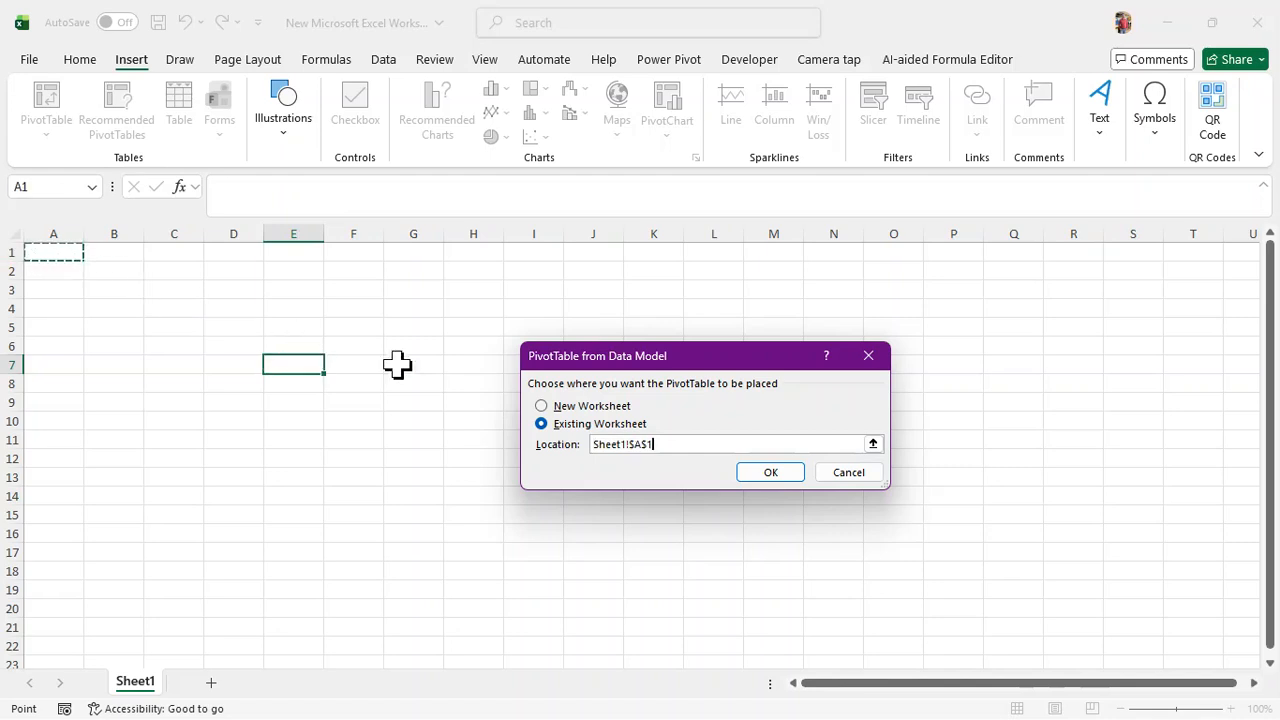
pyautogui.click(770, 472)
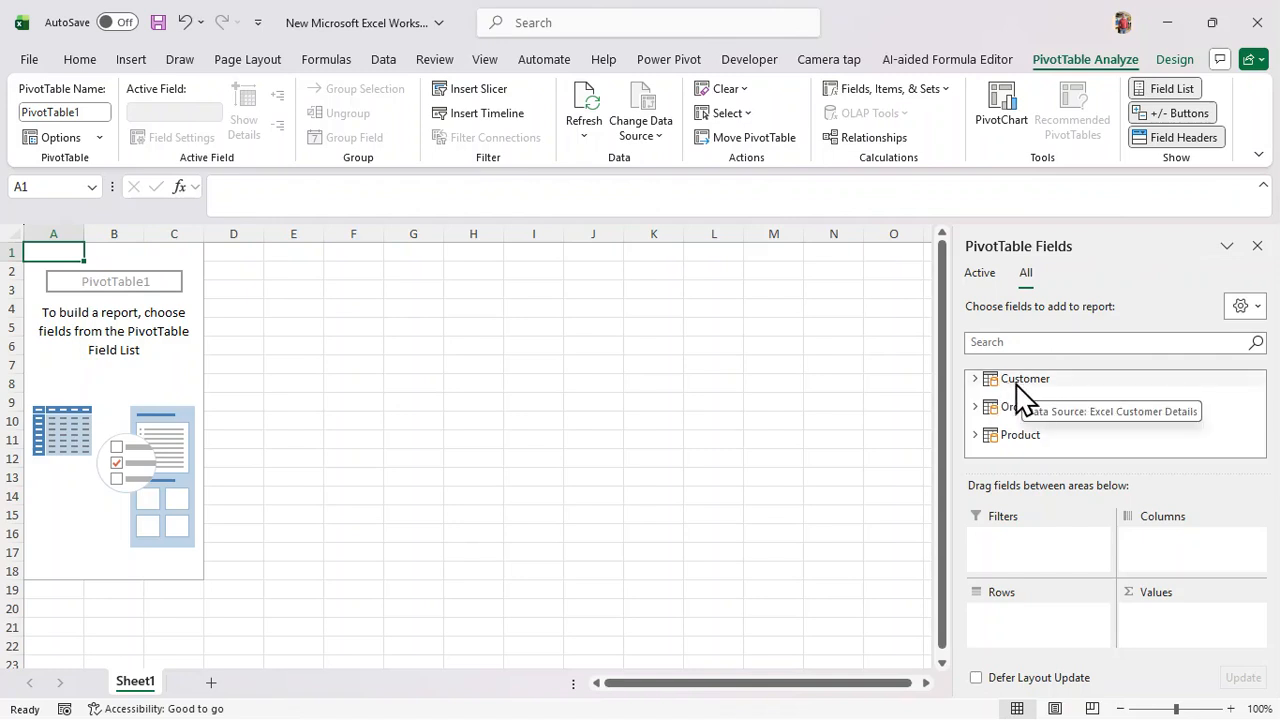
# Widen the field list, browse the tables, and put Product's Category in the PivotTable rows
pyautogui.click(974, 380)
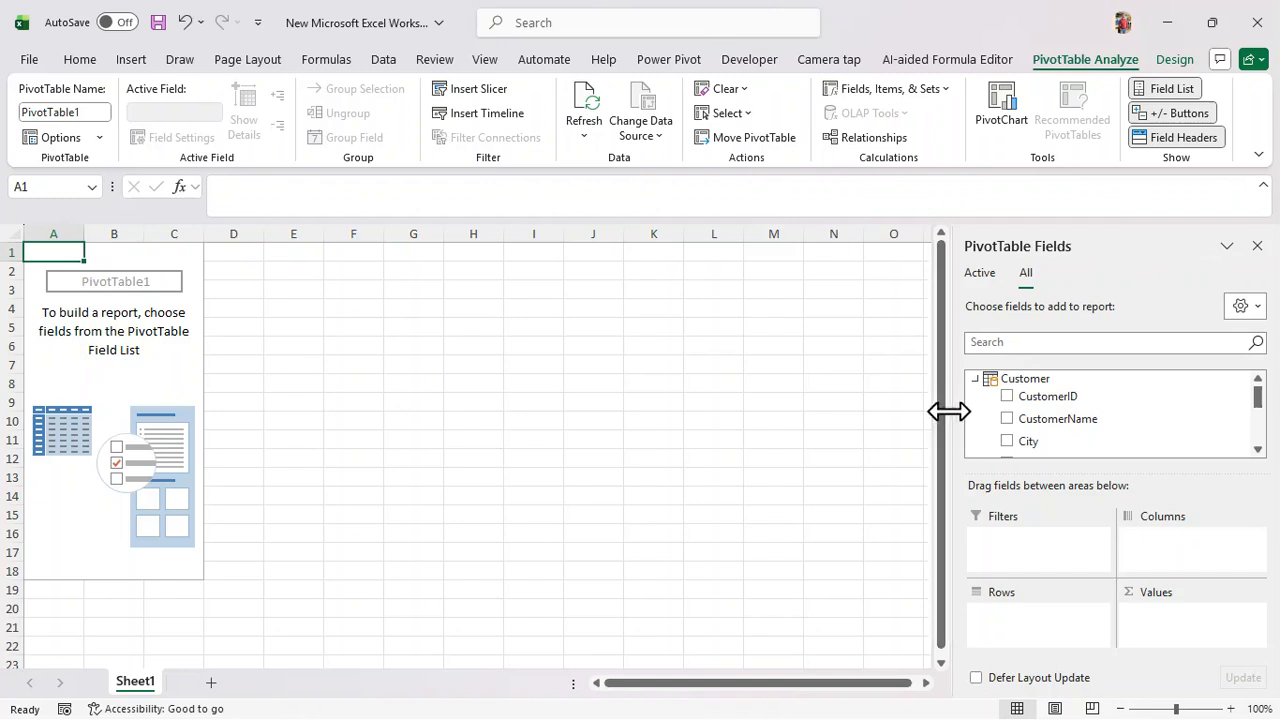
pyautogui.moveTo(954, 411); pyautogui.dragTo(910, 405)
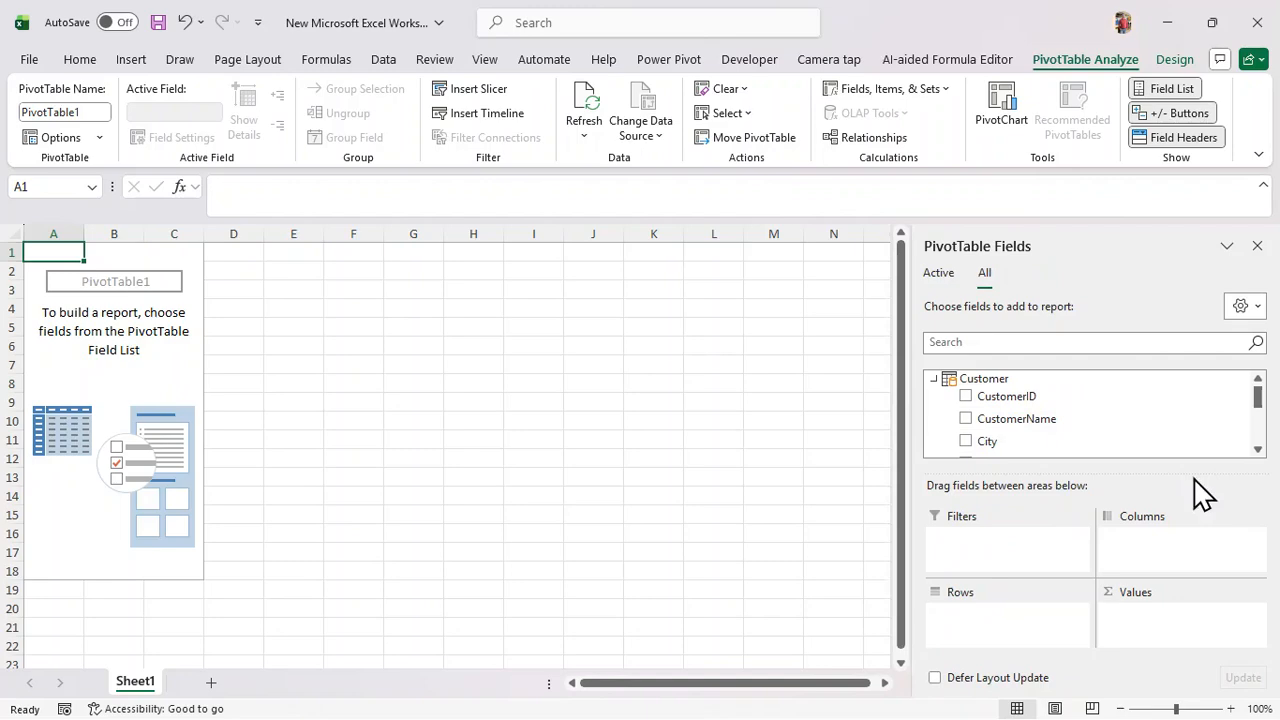
pyautogui.click(934, 379)
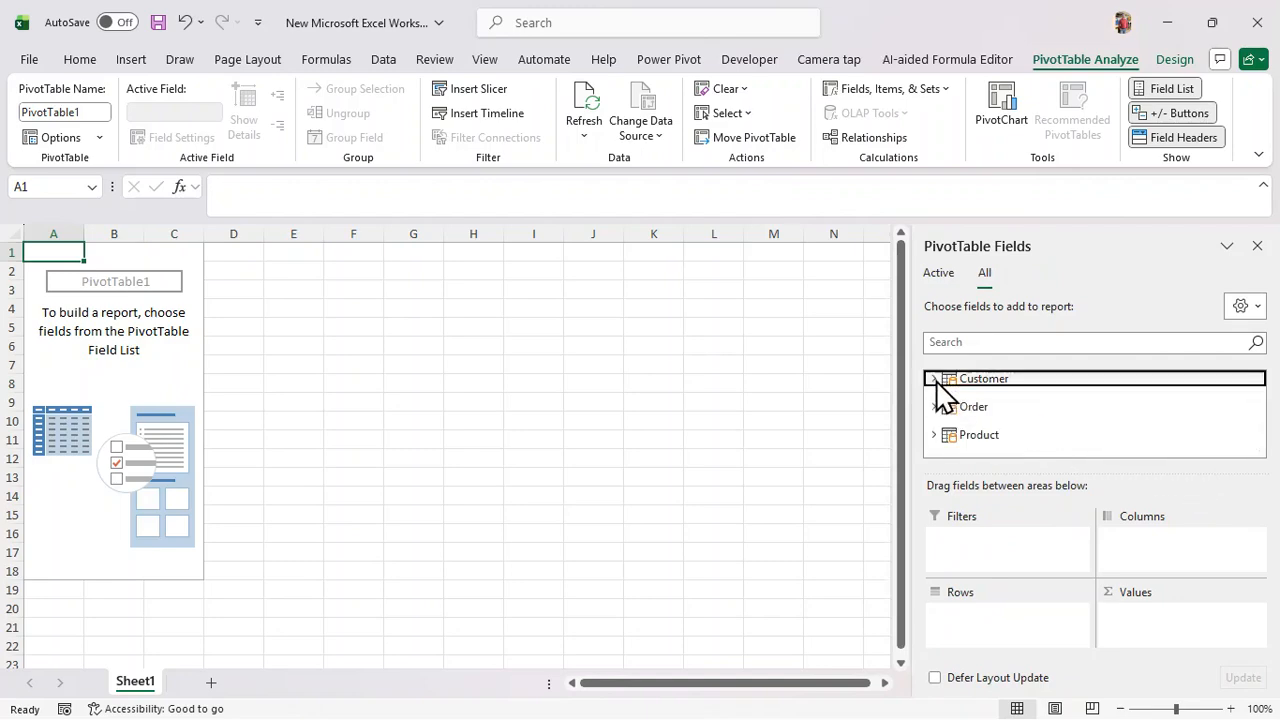
pyautogui.click(937, 408)
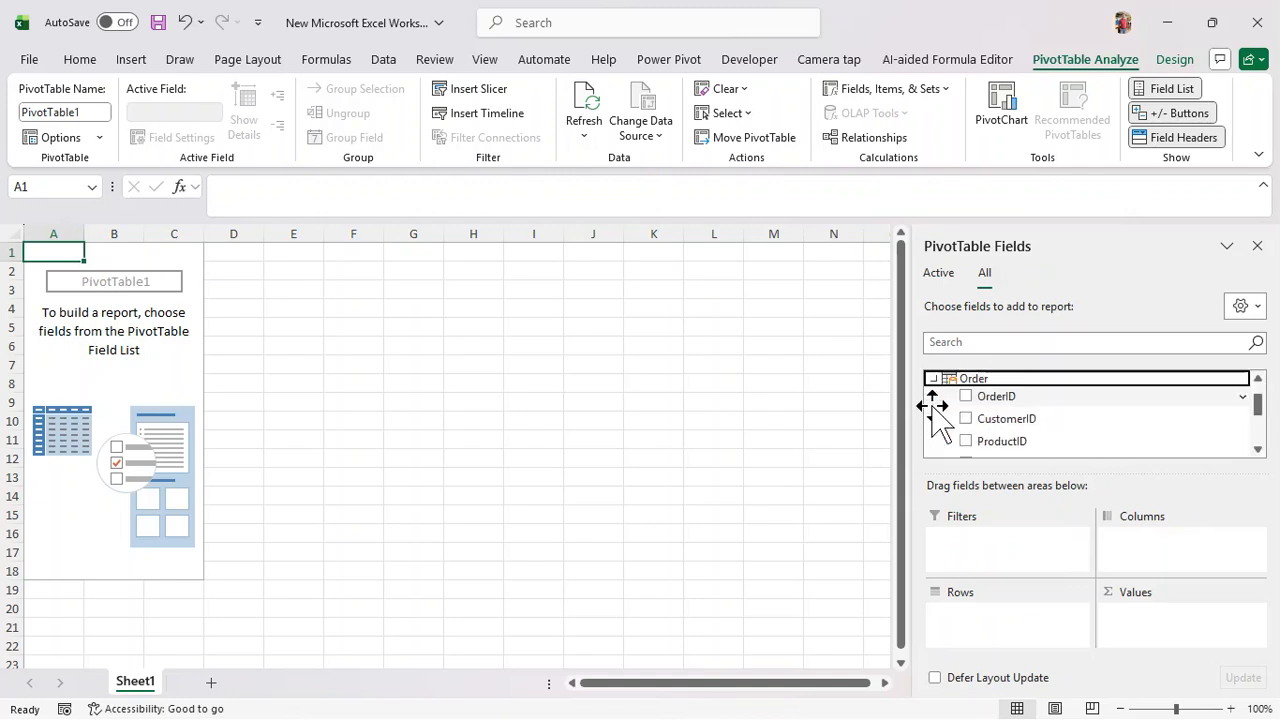
pyautogui.click(933, 380)
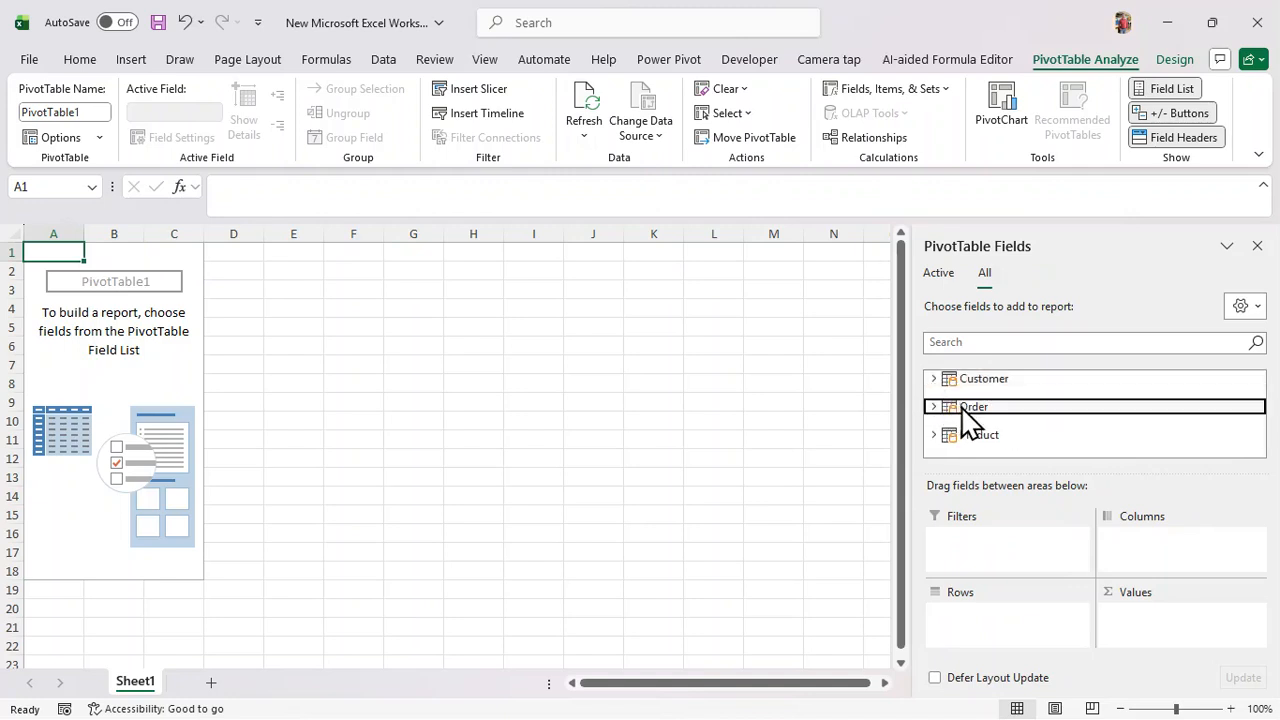
pyautogui.click(933, 434)
pyautogui.scroll(-2, 945, 428)
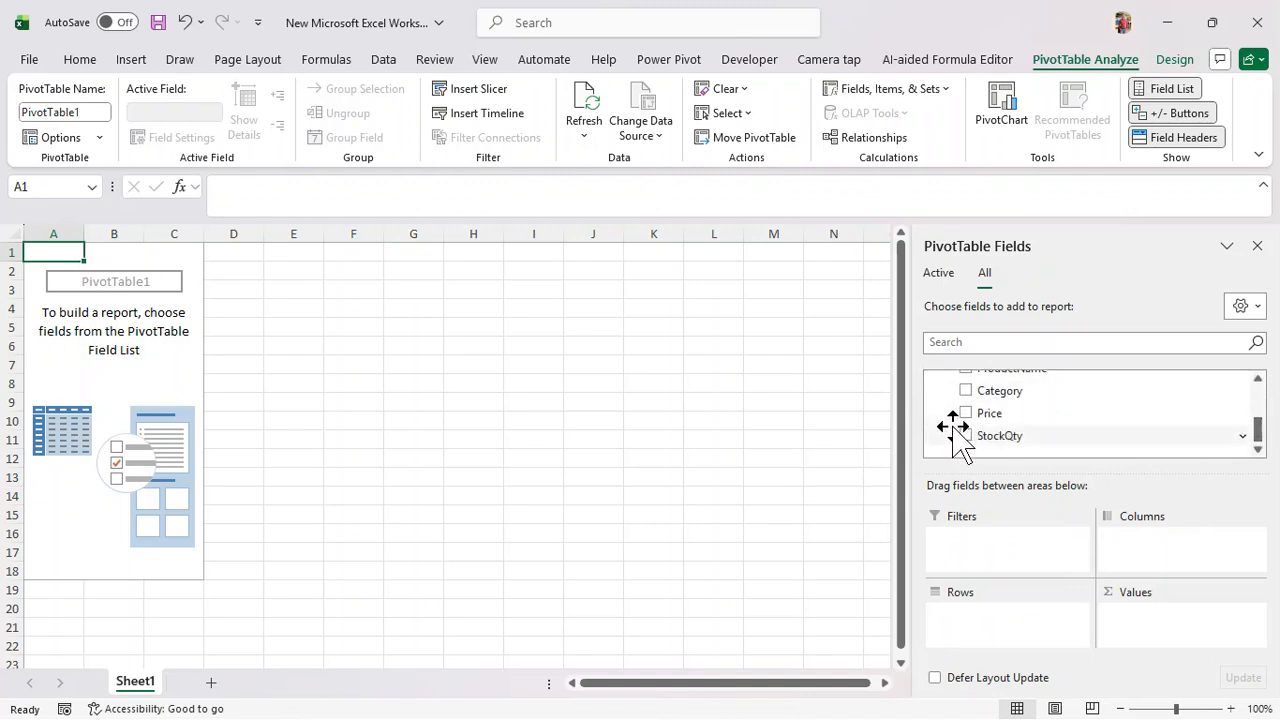
pyautogui.scroll(3, 1037, 460)
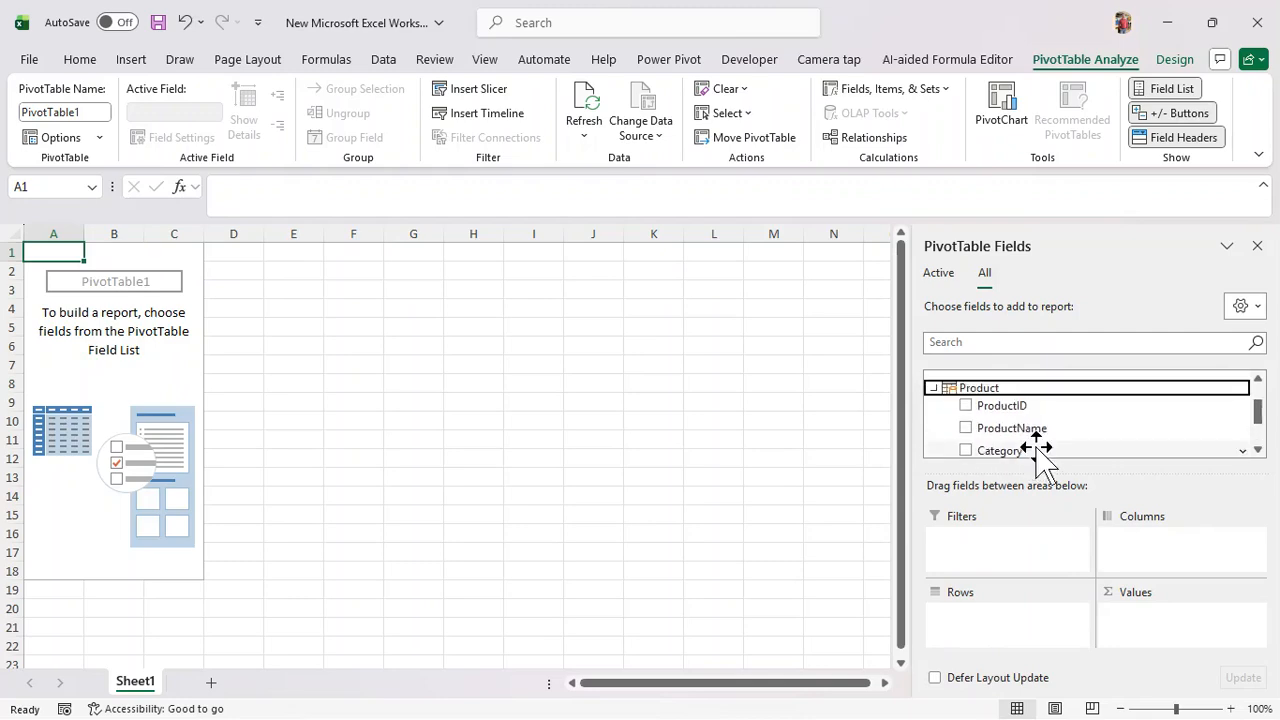
pyautogui.scroll(-2, 1040, 460)
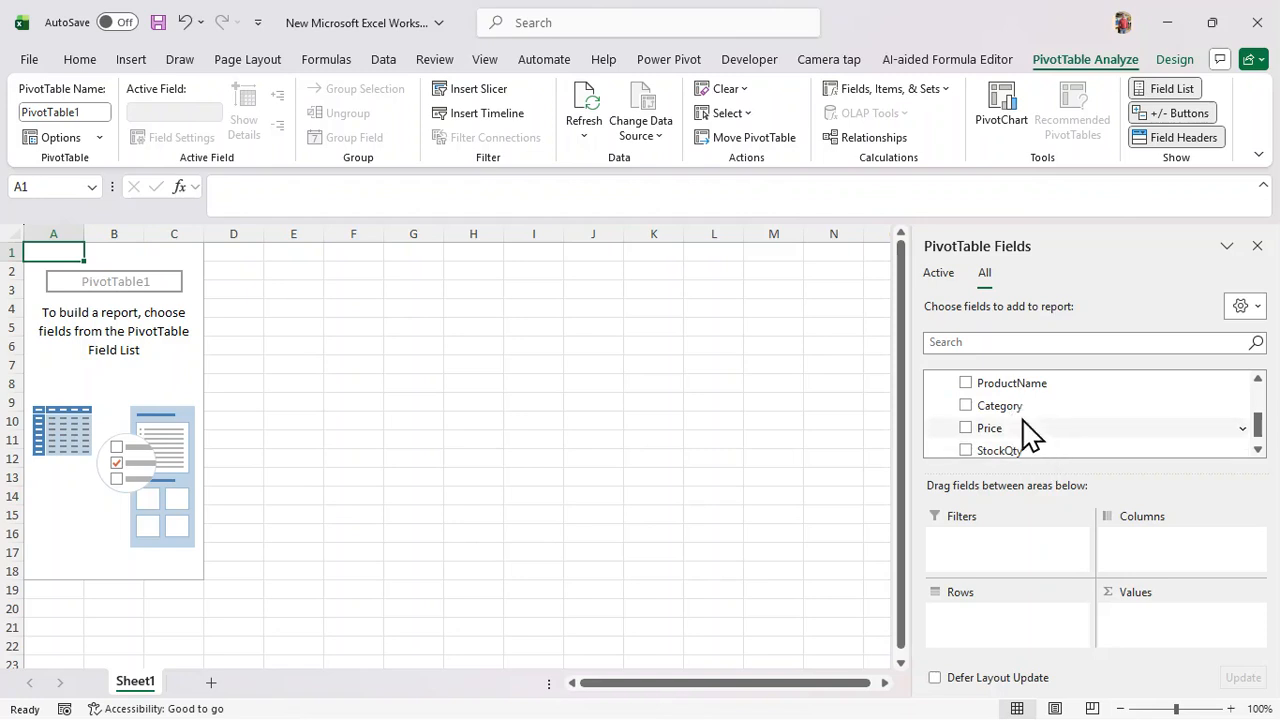
pyautogui.moveTo(1014, 406); pyautogui.dragTo(993, 616)
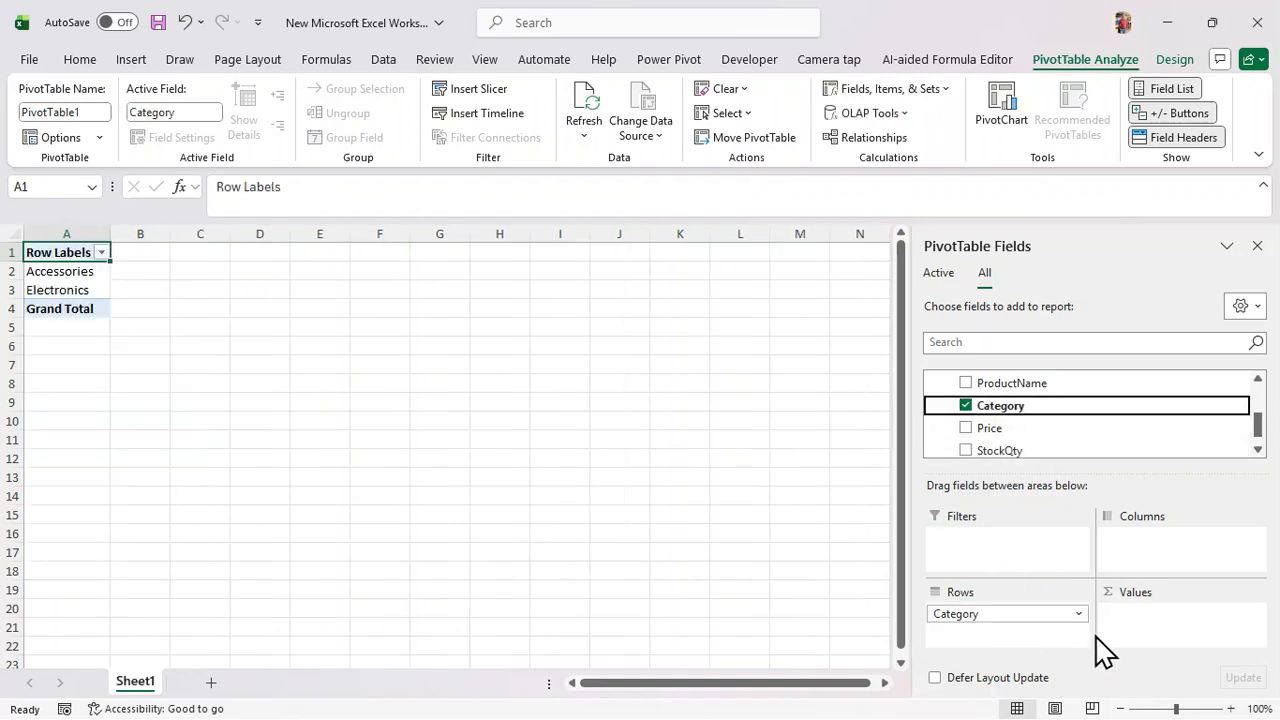
# Expand the Order table in the field list and scroll down to TotalAmount
pyautogui.scroll(2, 1130, 445)
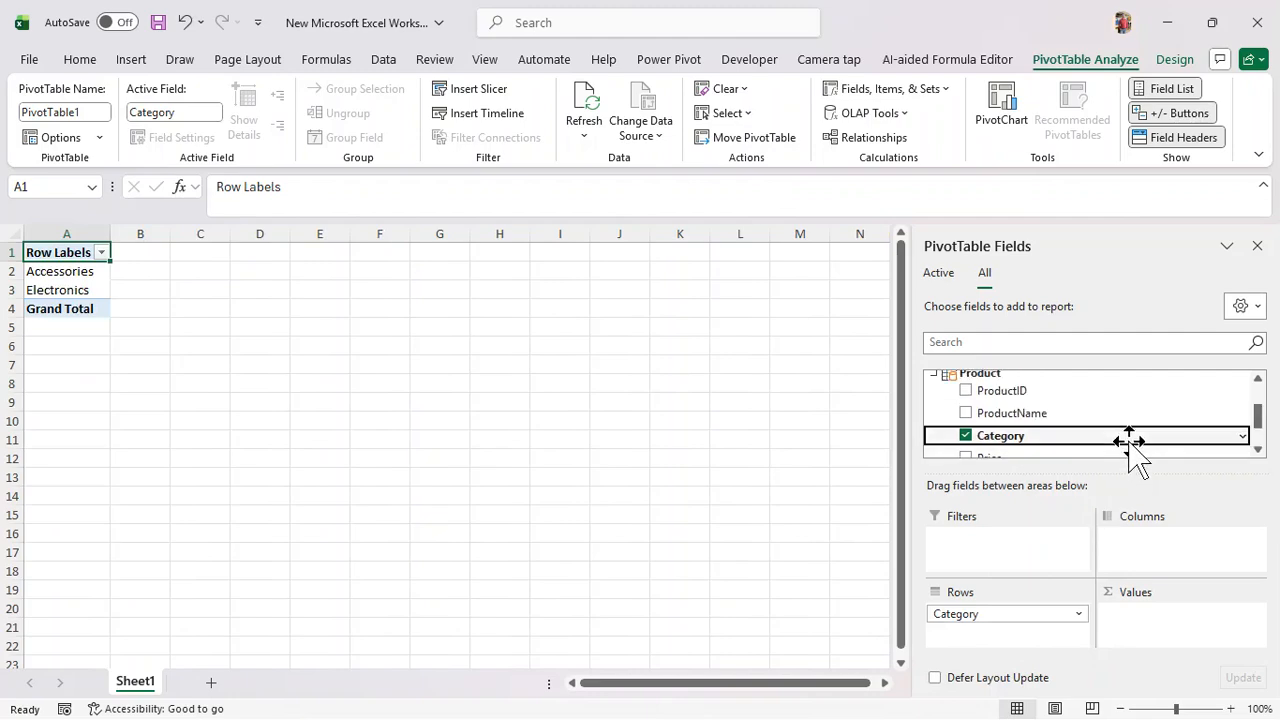
pyautogui.scroll(2, 1070, 440)
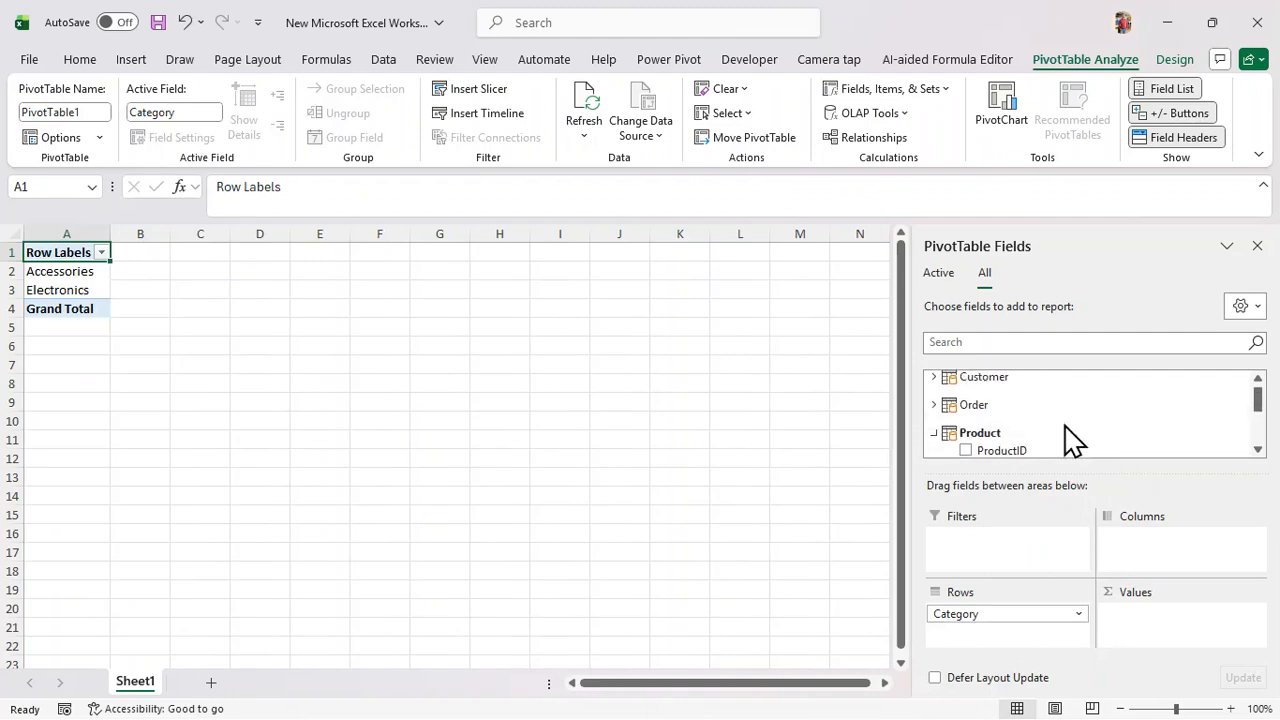
pyautogui.click(931, 405)
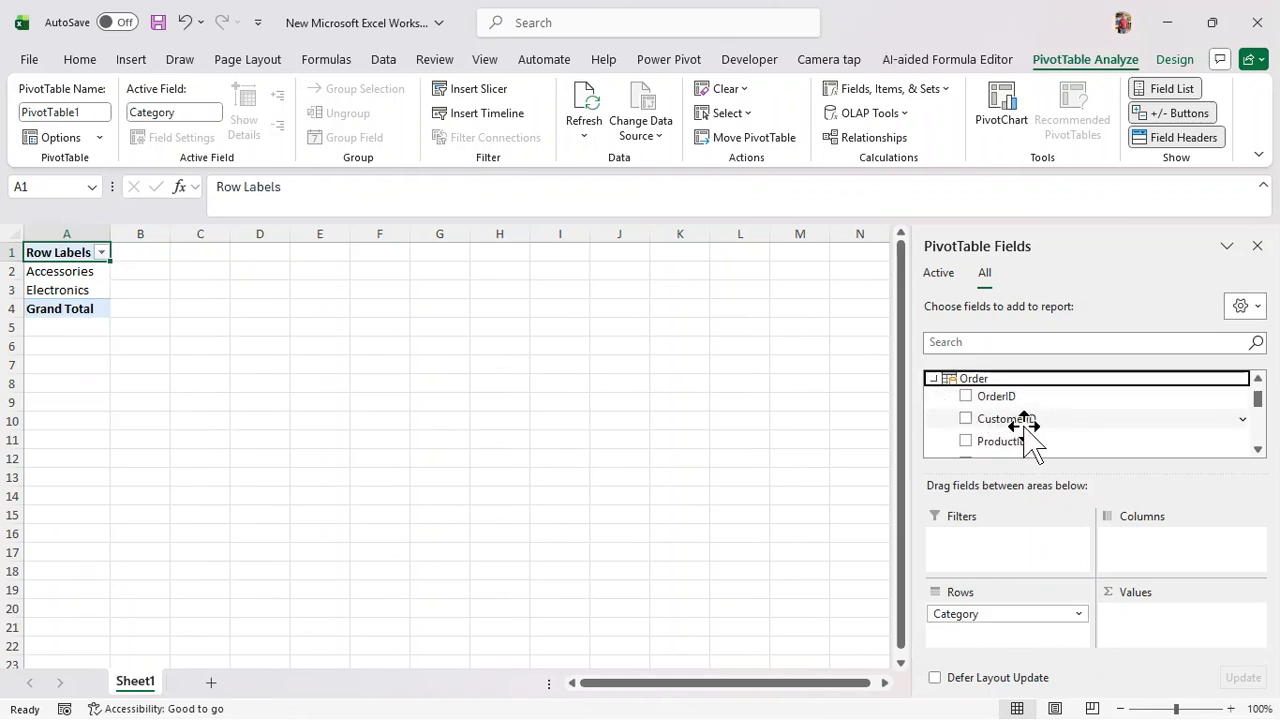
pyautogui.scroll(-1, 1046, 440)
pyautogui.scroll(-2, 1046, 440)
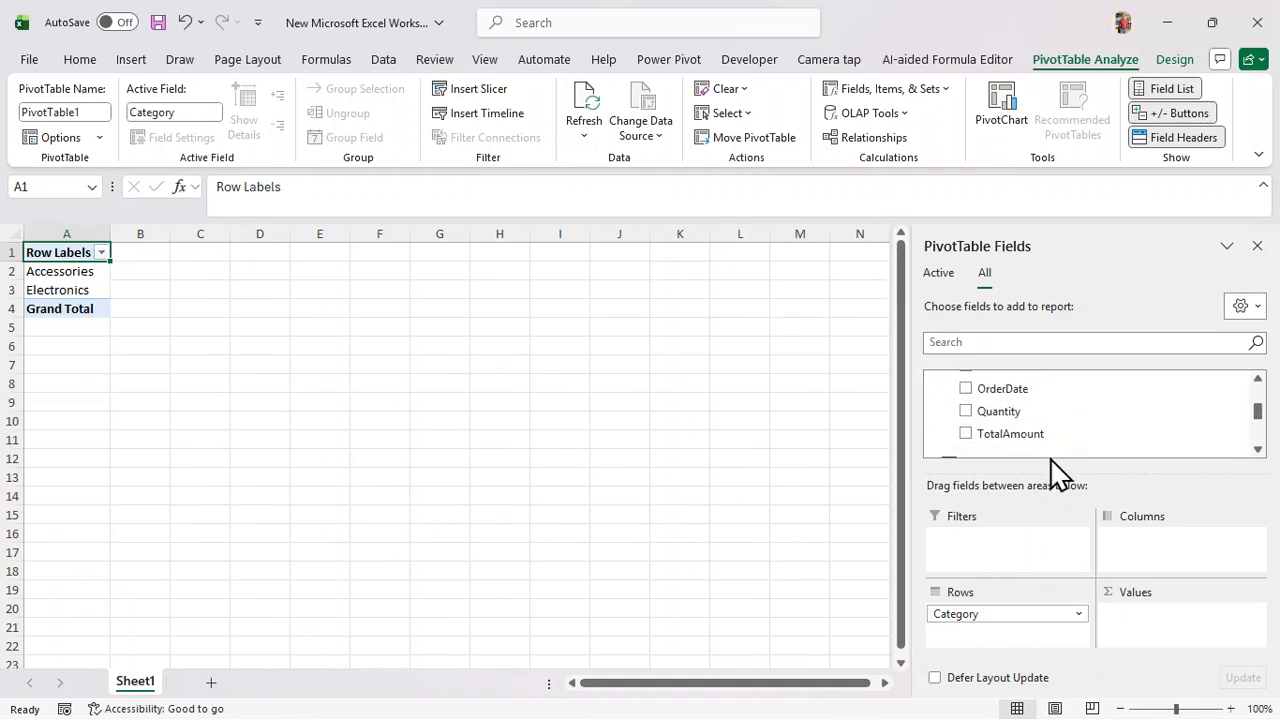
# Sum TotalAmount per Category in Values and add Customer's State field as a filter
pyautogui.moveTo(1022, 440); pyautogui.dragTo(1197, 658)
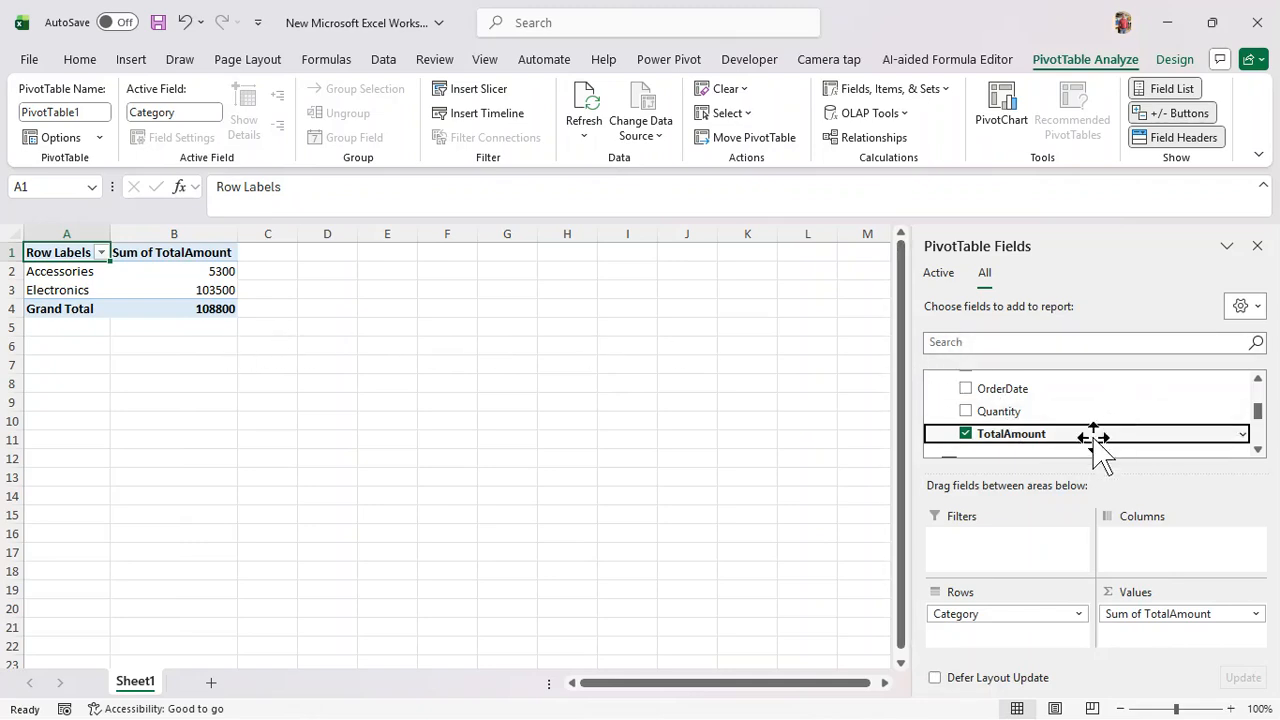
pyautogui.scroll(1, 1080, 442)
pyautogui.scroll(1, 1080, 442)
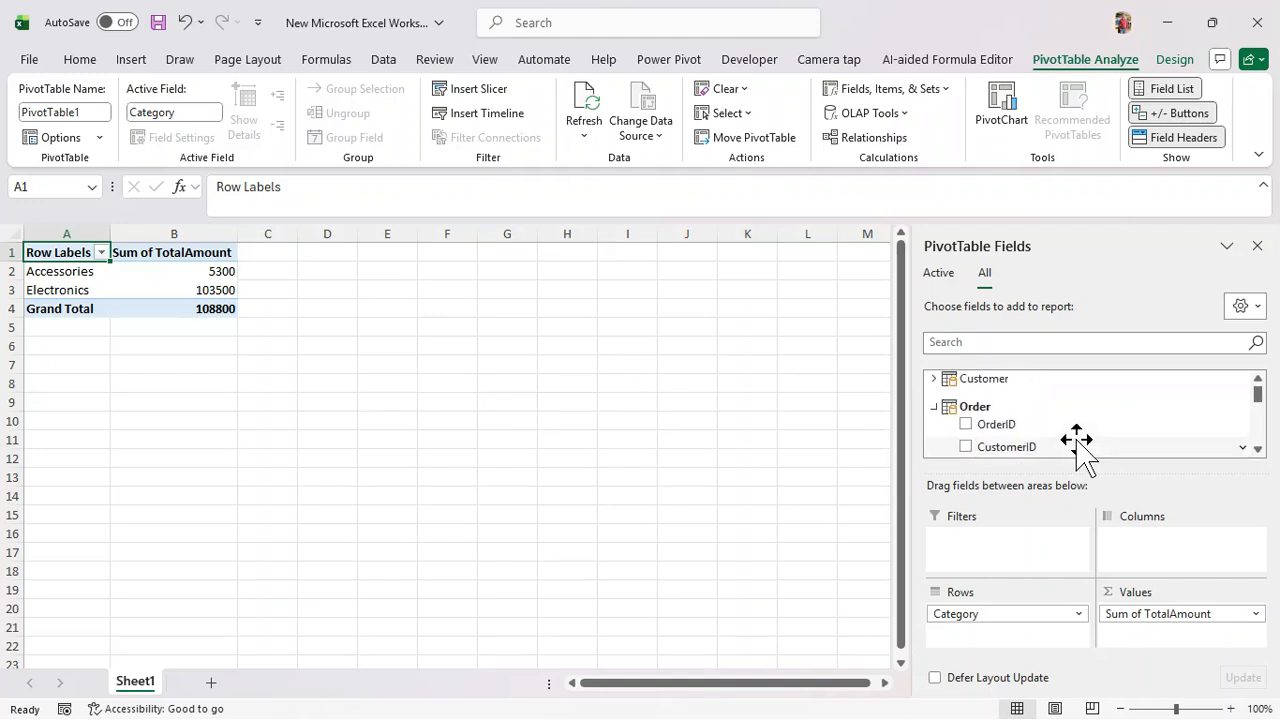
pyautogui.click(935, 379)
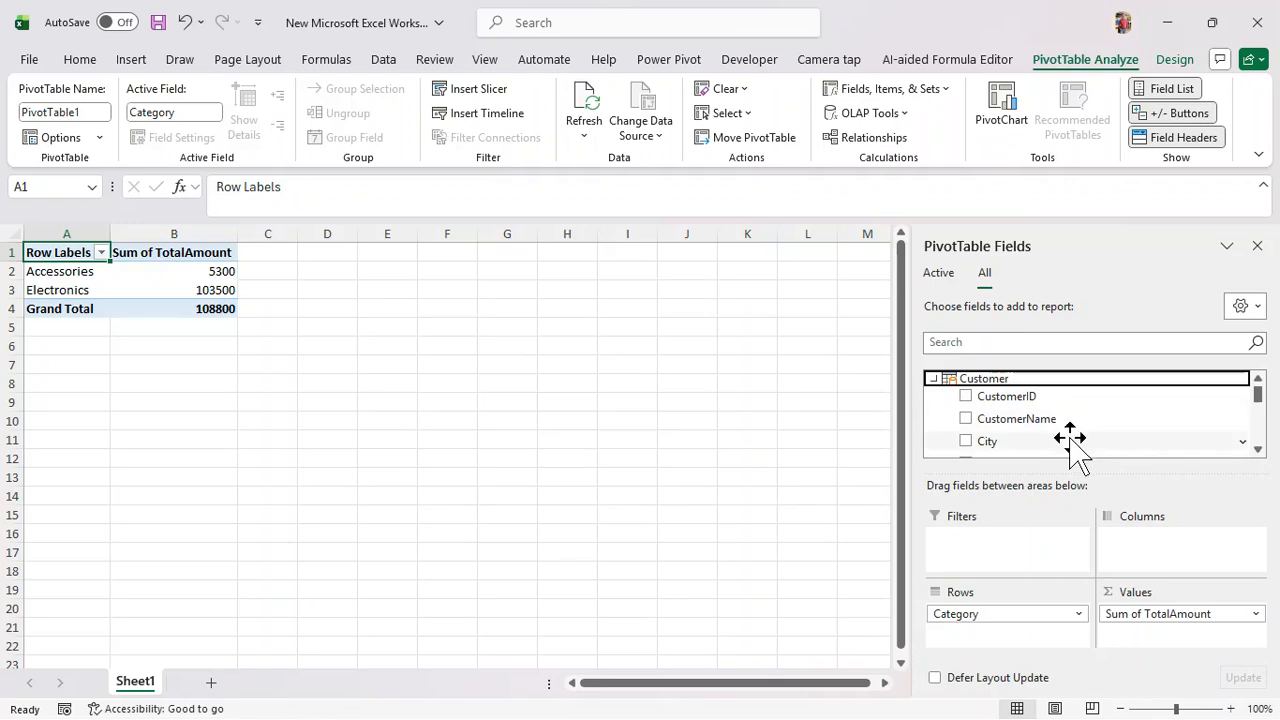
pyautogui.scroll(-1, 1070, 443)
pyautogui.scroll(-1, 1068, 445)
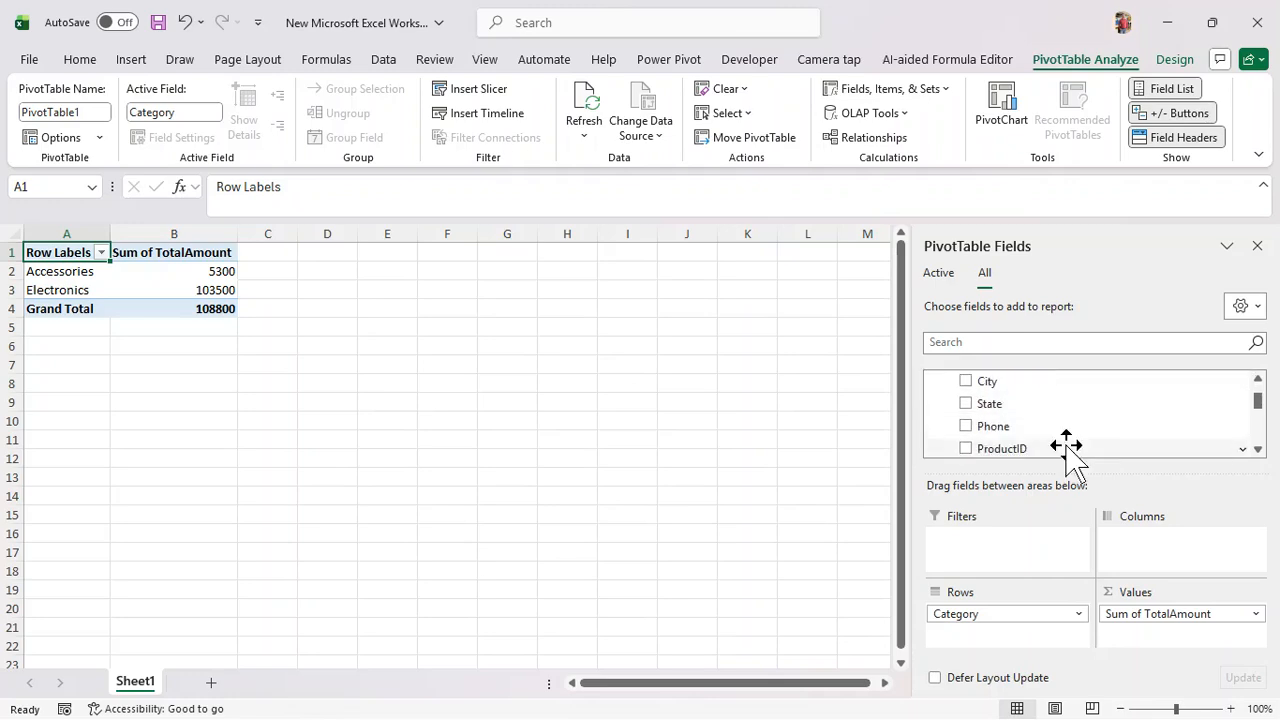
pyautogui.scroll(-1, 1066, 447)
pyautogui.scroll(1, 1066, 447)
pyautogui.moveTo(985, 405); pyautogui.dragTo(990, 553)
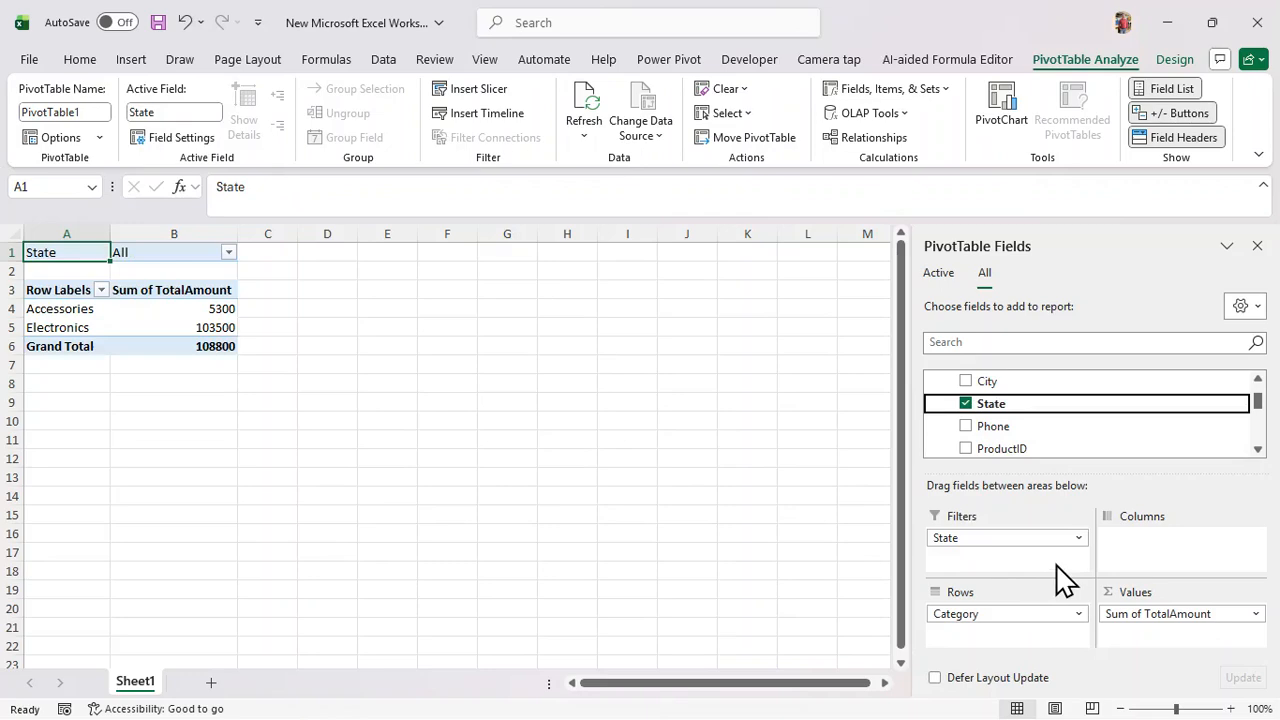
# Filter State to Rajasthan only, excluding Delhi, Gujarat, Maharashtra, MP and UP, leaving Electronics at 73000
pyautogui.click(229, 252)
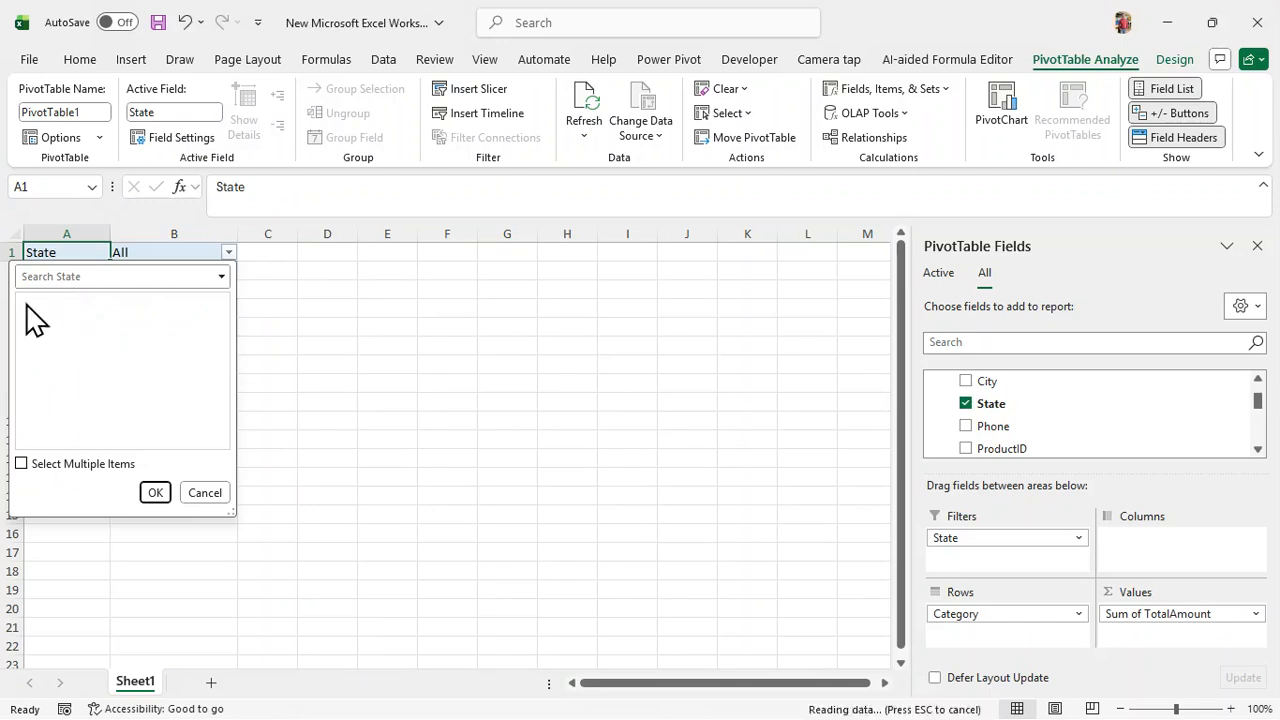
pyautogui.click(27, 302)
pyautogui.click(27, 302)
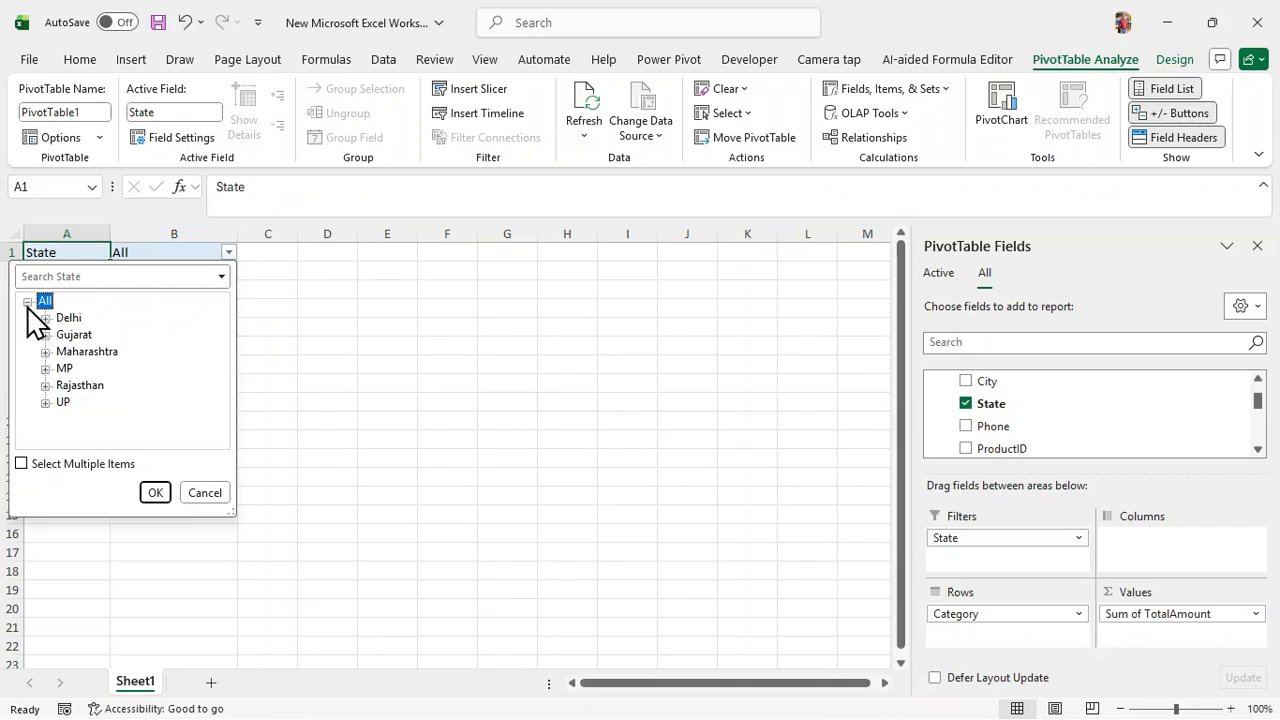
pyautogui.click(45, 318)
pyautogui.click(21, 465)
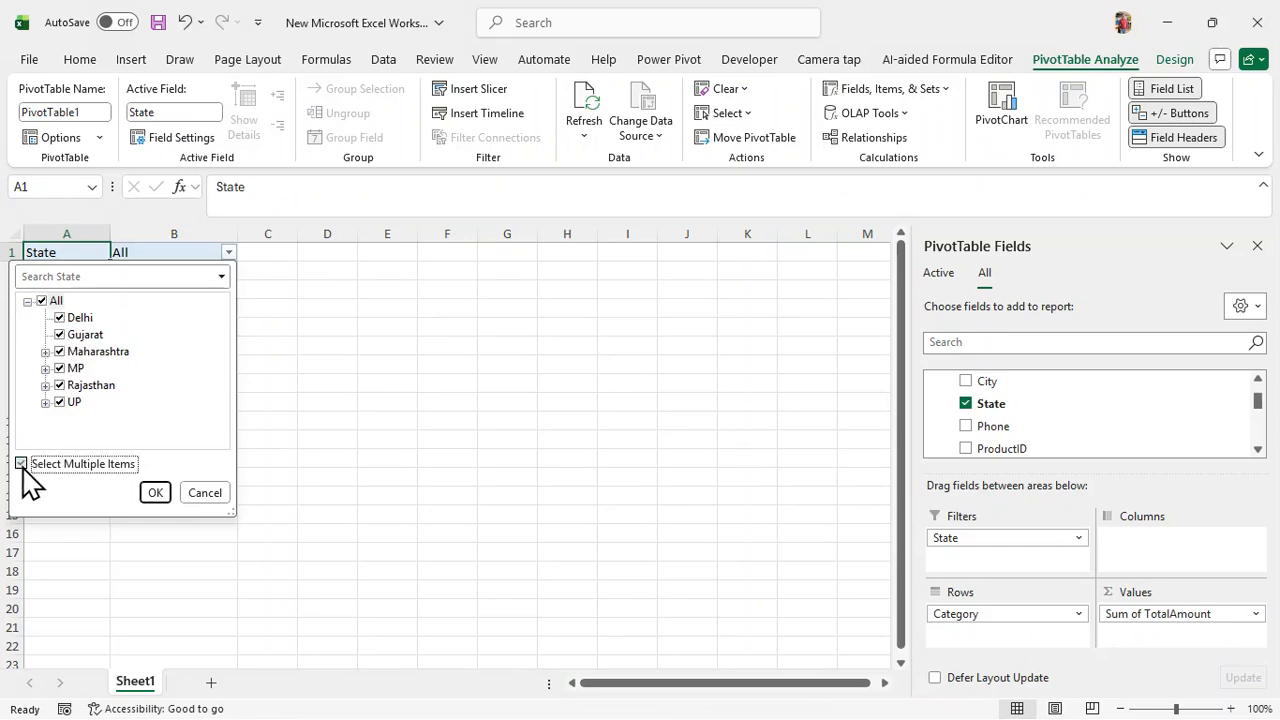
pyautogui.click(45, 352)
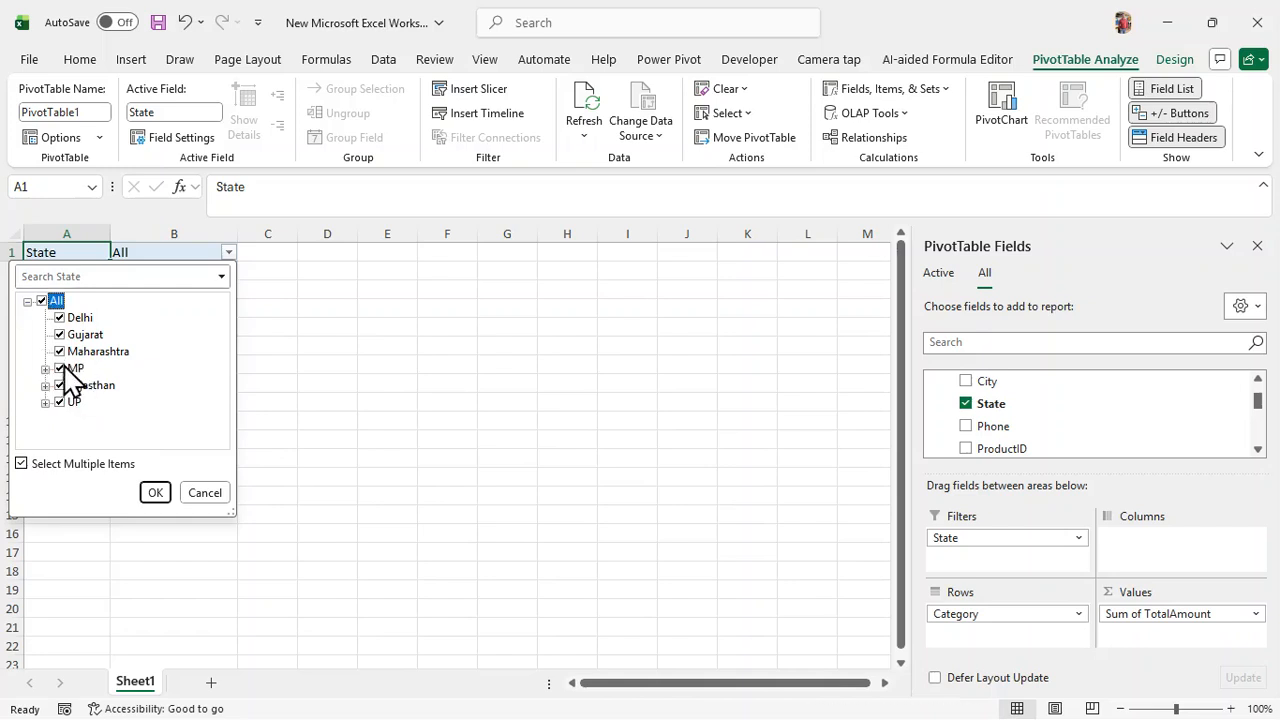
pyautogui.click(58, 401)
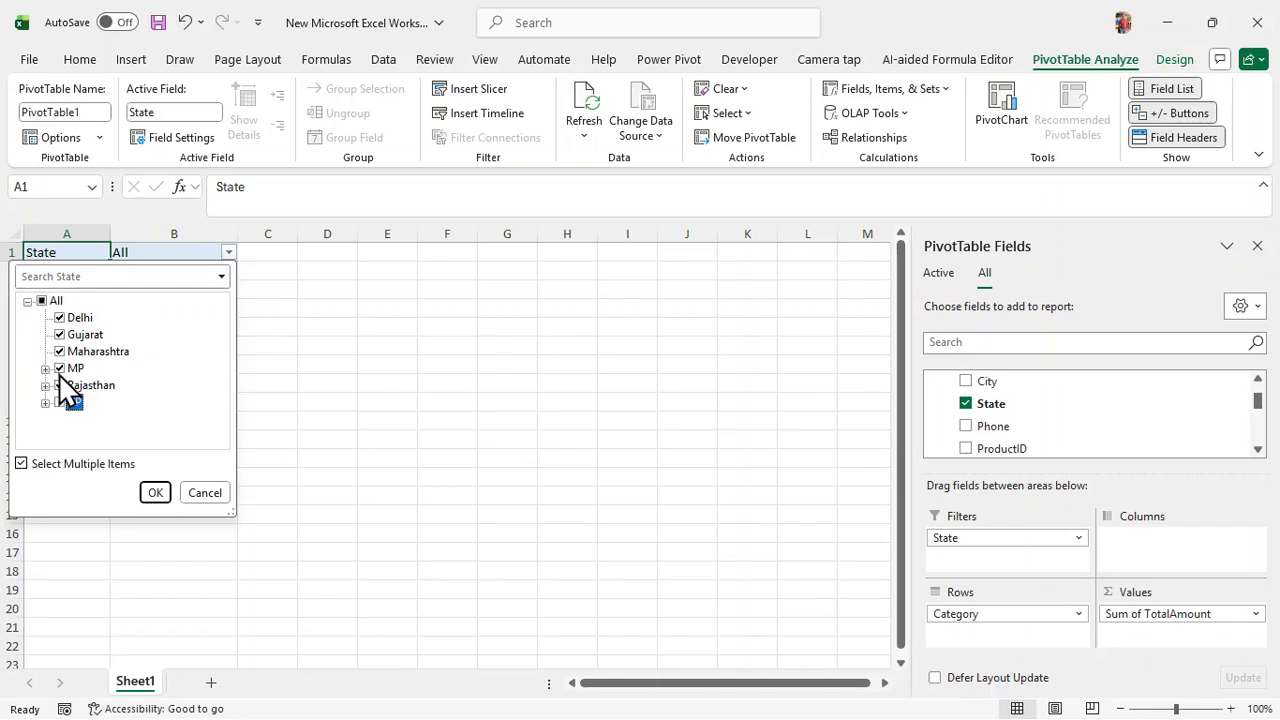
pyautogui.click(60, 368)
pyautogui.click(61, 351)
pyautogui.click(60, 334)
pyautogui.click(60, 317)
pyautogui.click(155, 494)
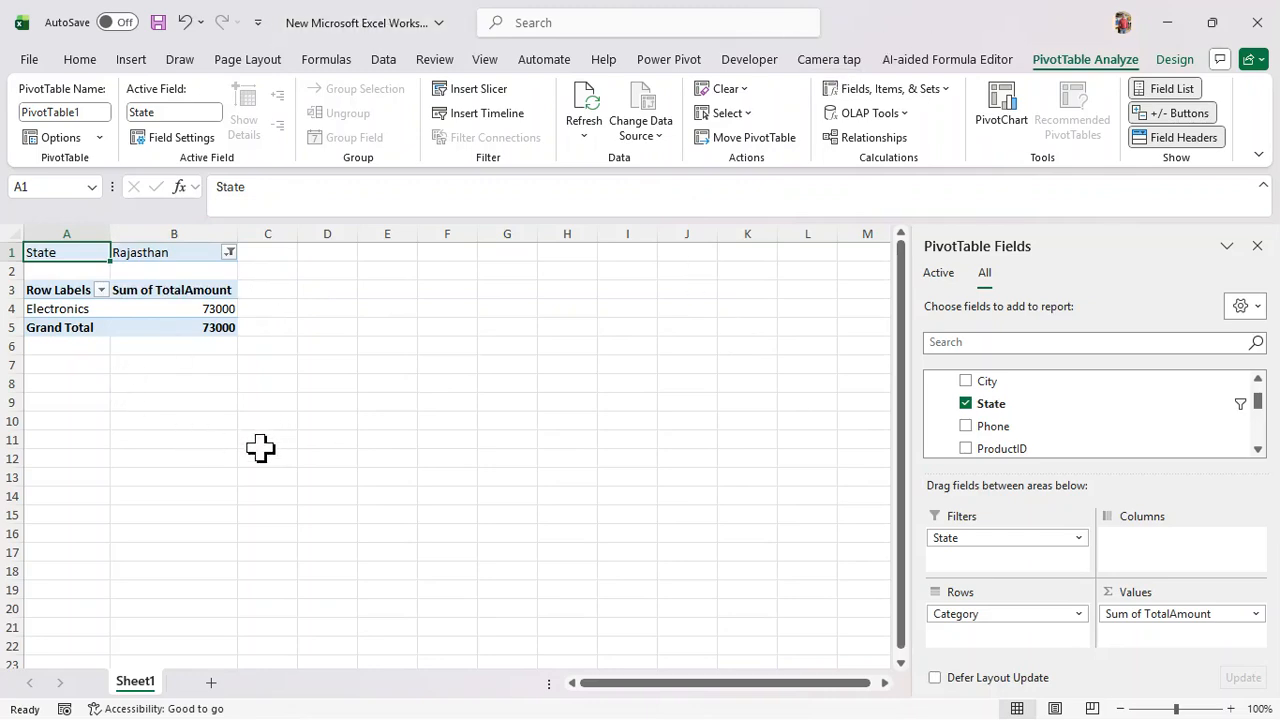
pyautogui.click(660, 68)
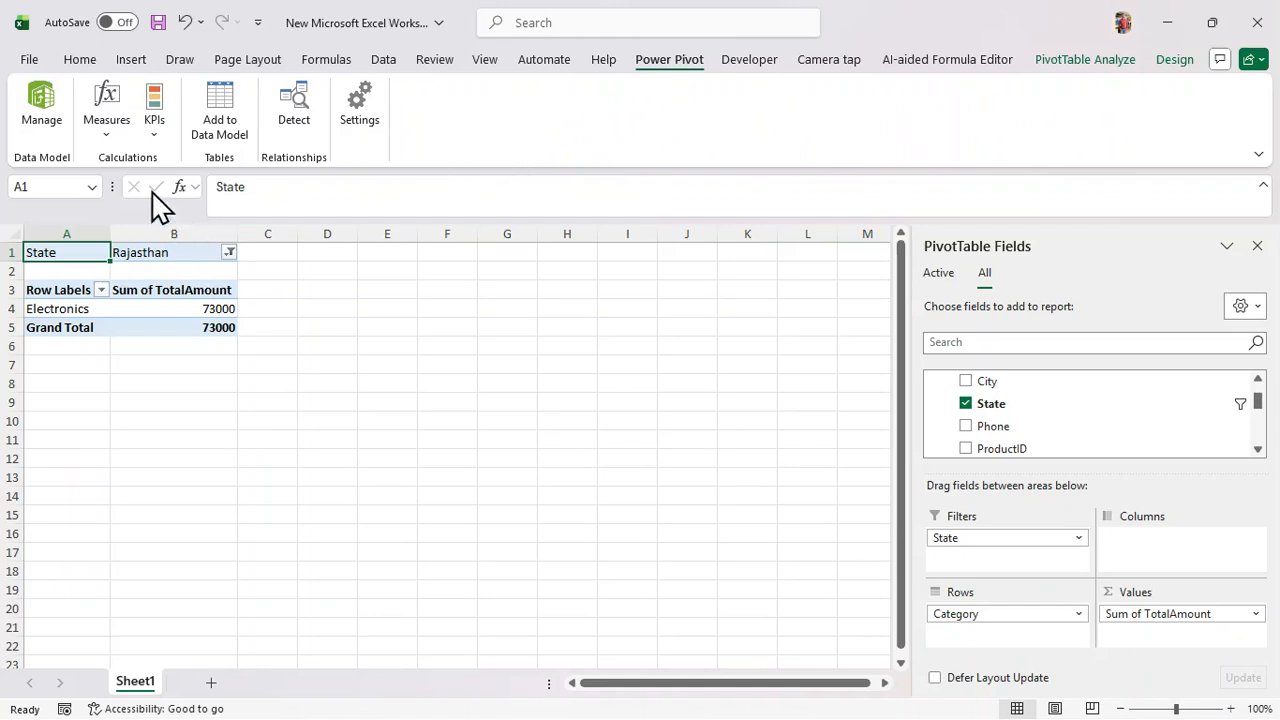
# Start a new measure and store it in the Order table
pyautogui.click(106, 140)
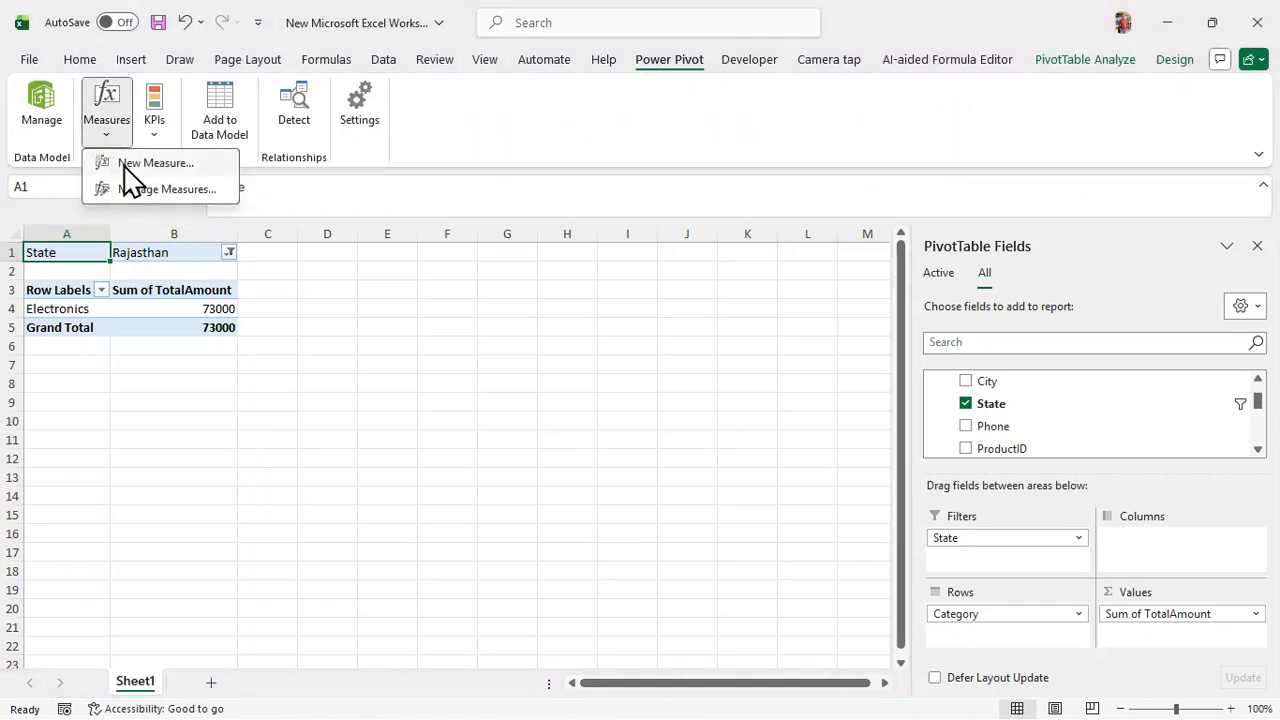
pyautogui.click(124, 165)
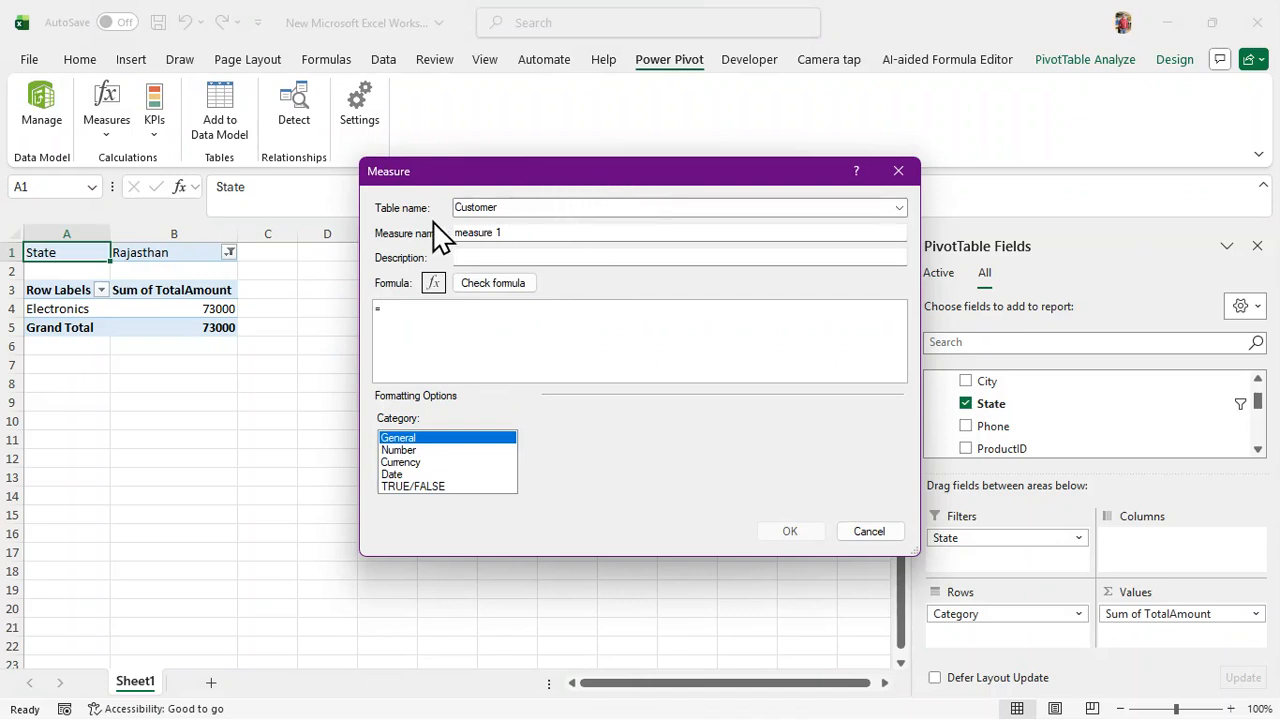
pyautogui.click(900, 209)
pyautogui.click(899, 210)
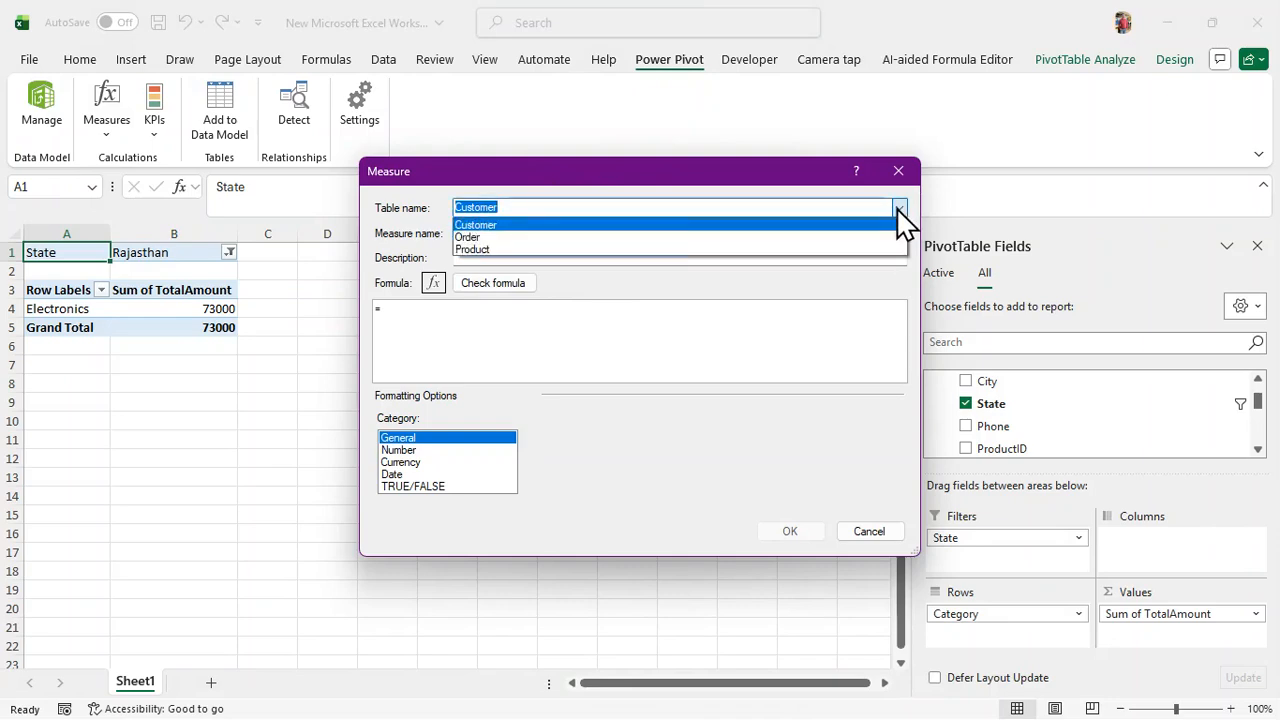
pyautogui.click(899, 210)
pyautogui.click(899, 210)
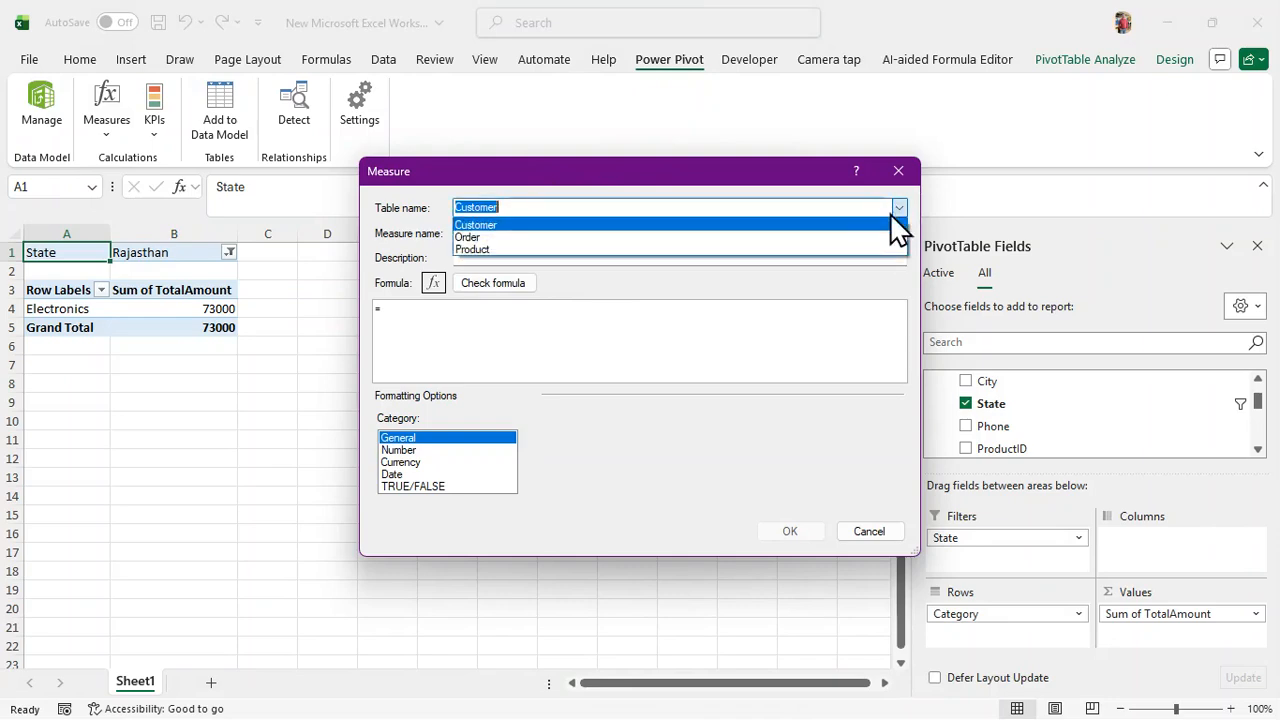
pyautogui.click(466, 236)
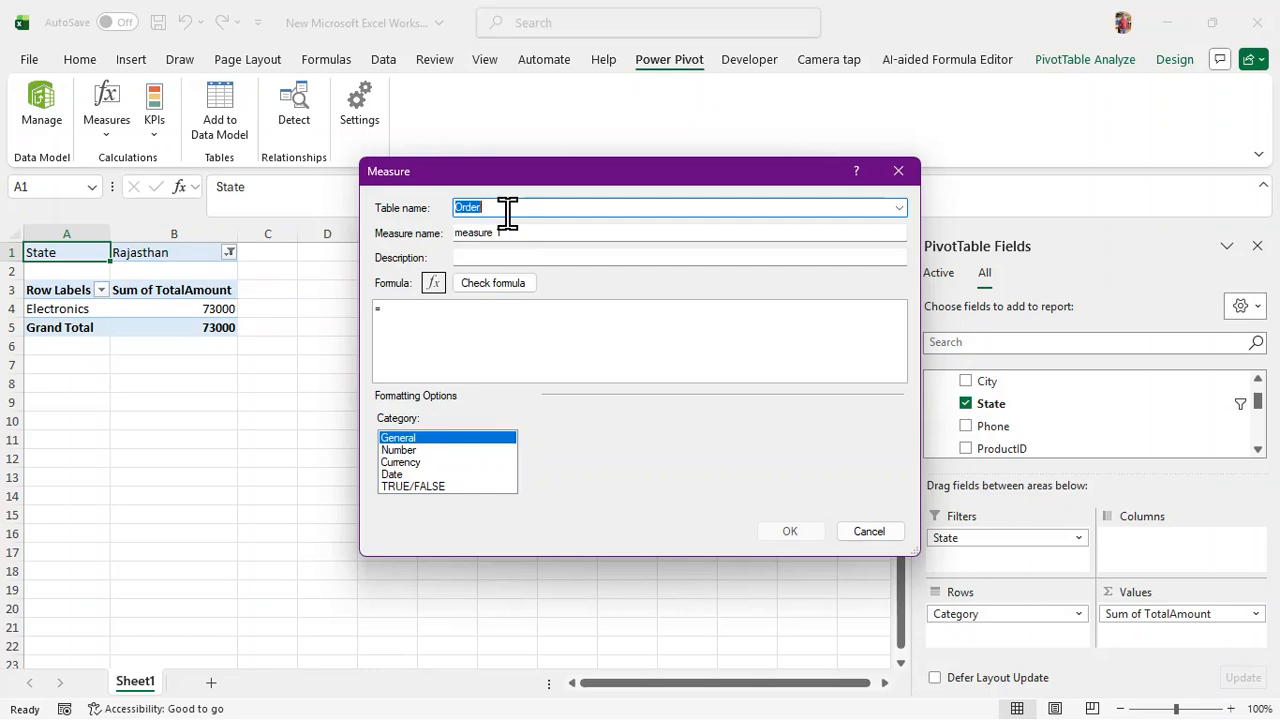
# Name the measure Total Sales with the formula =SUM('Order'[TotalAmount])
pyautogui.click(508, 234)
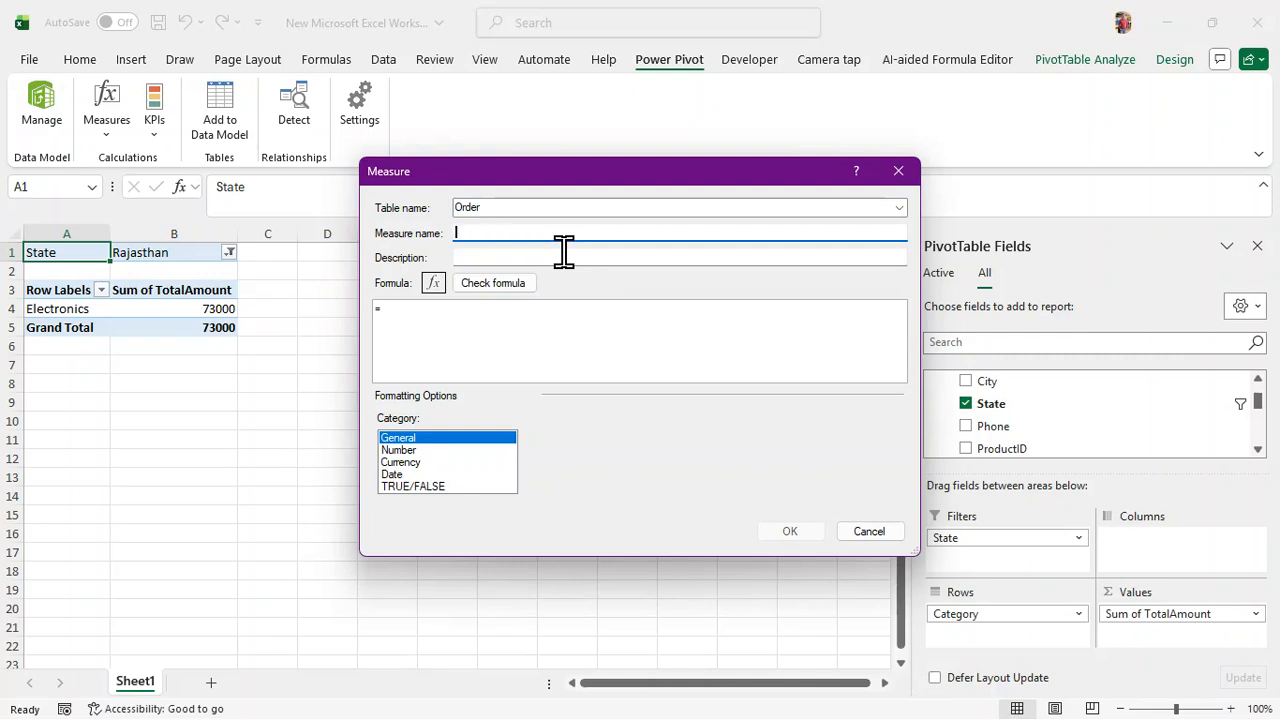
pyautogui.write('Total Sales')
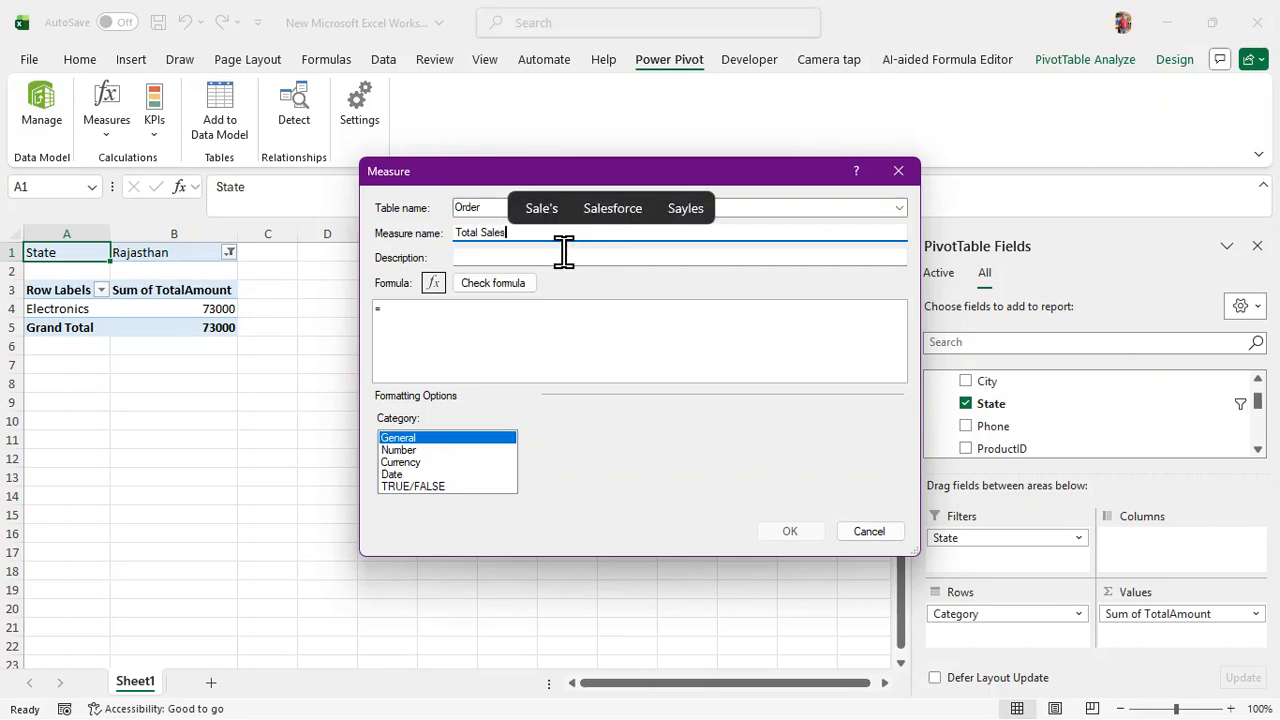
pyautogui.click(483, 322)
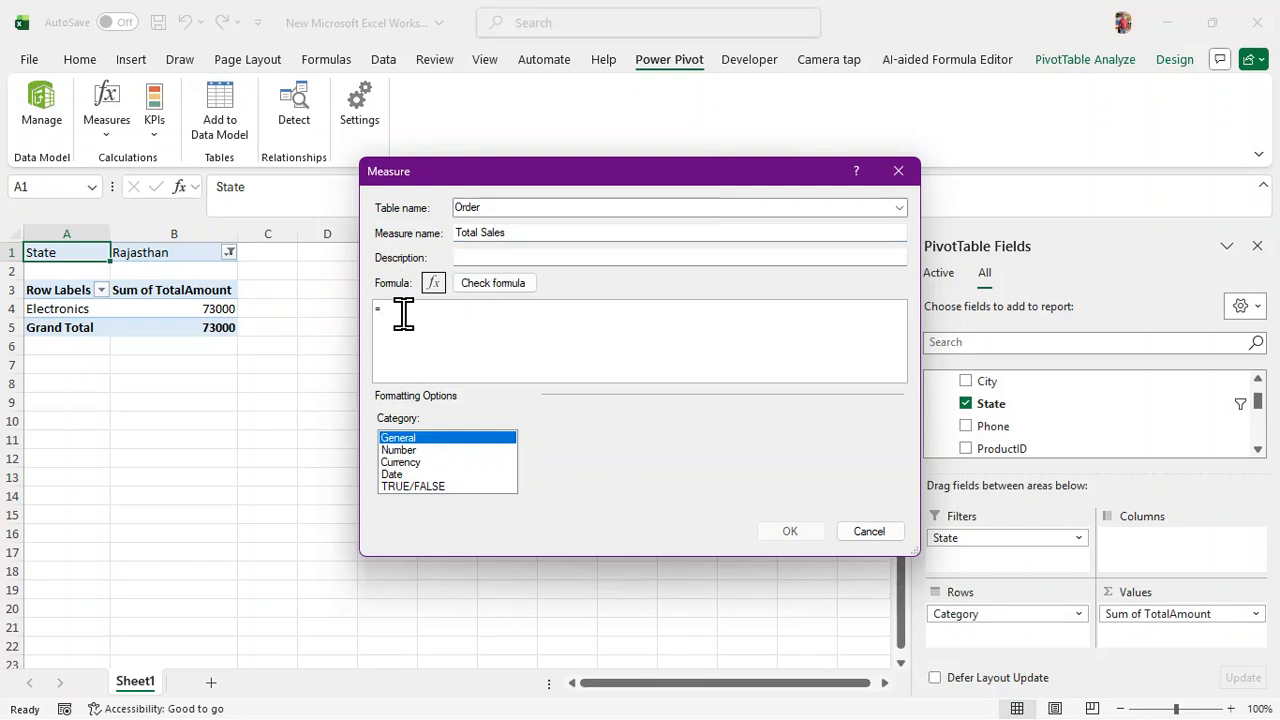
pyautogui.write('sum')
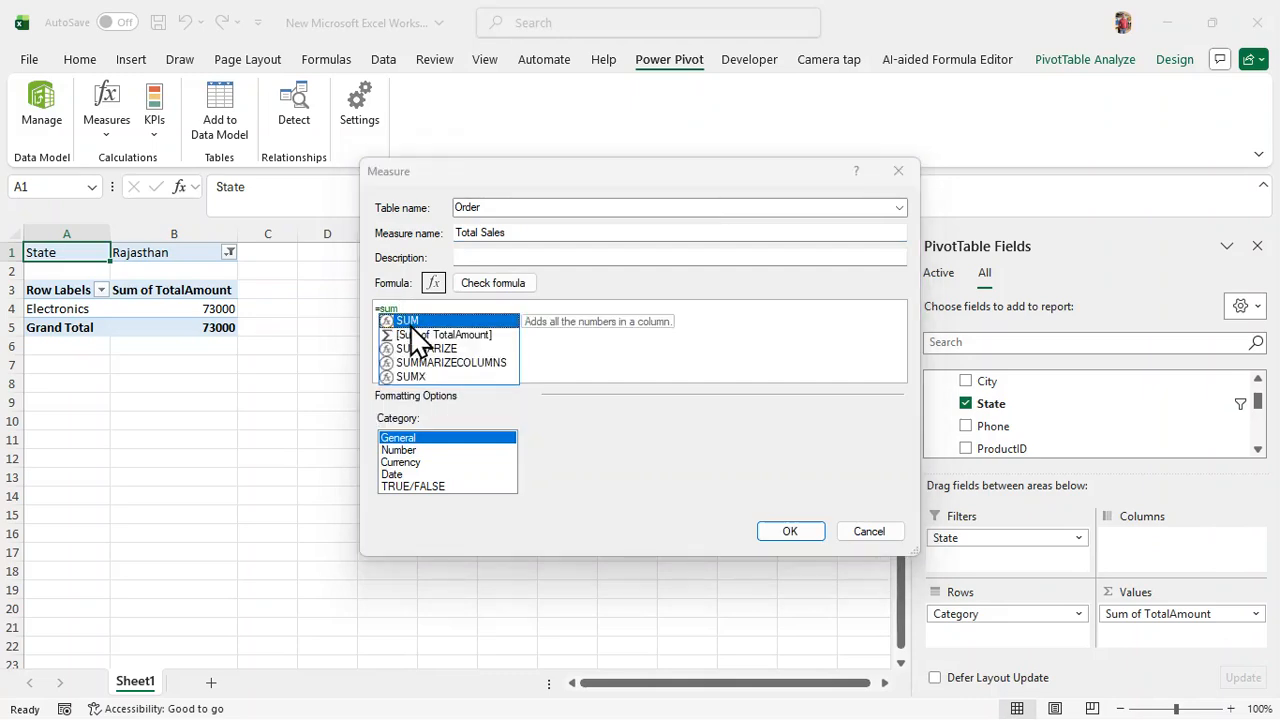
pyautogui.press('Tab')
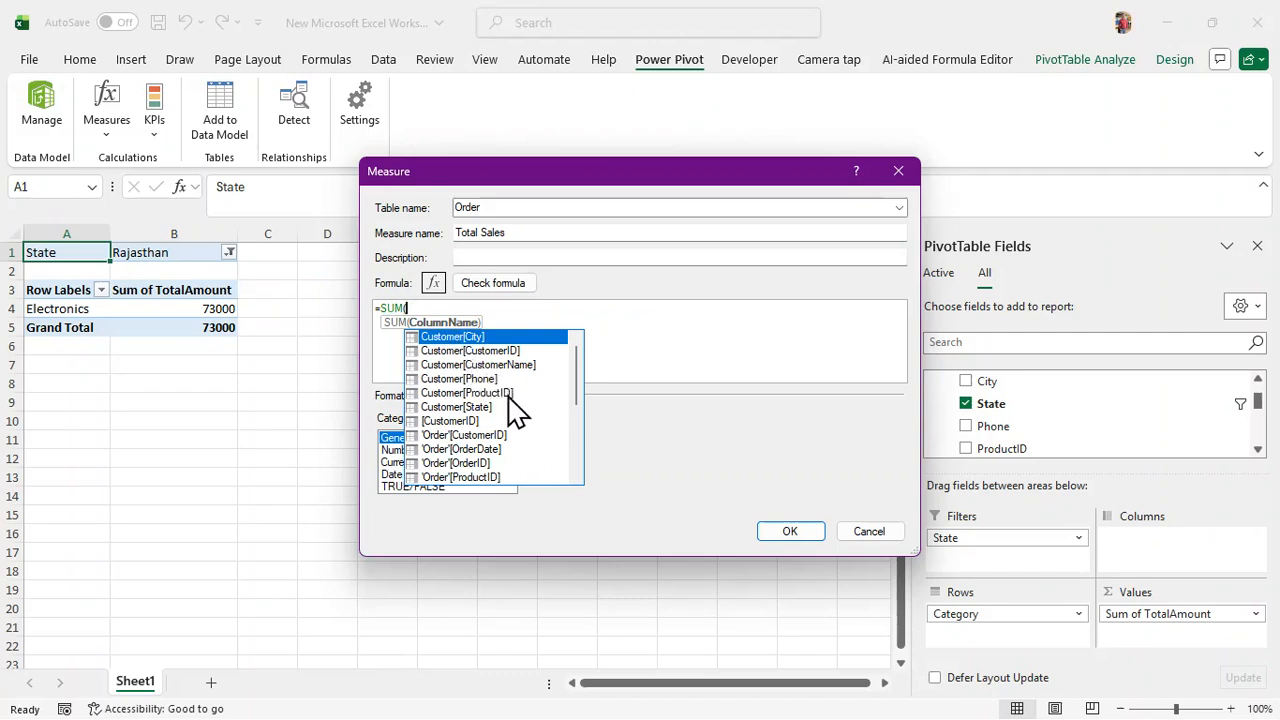
pyautogui.scroll(-4, 538, 457)
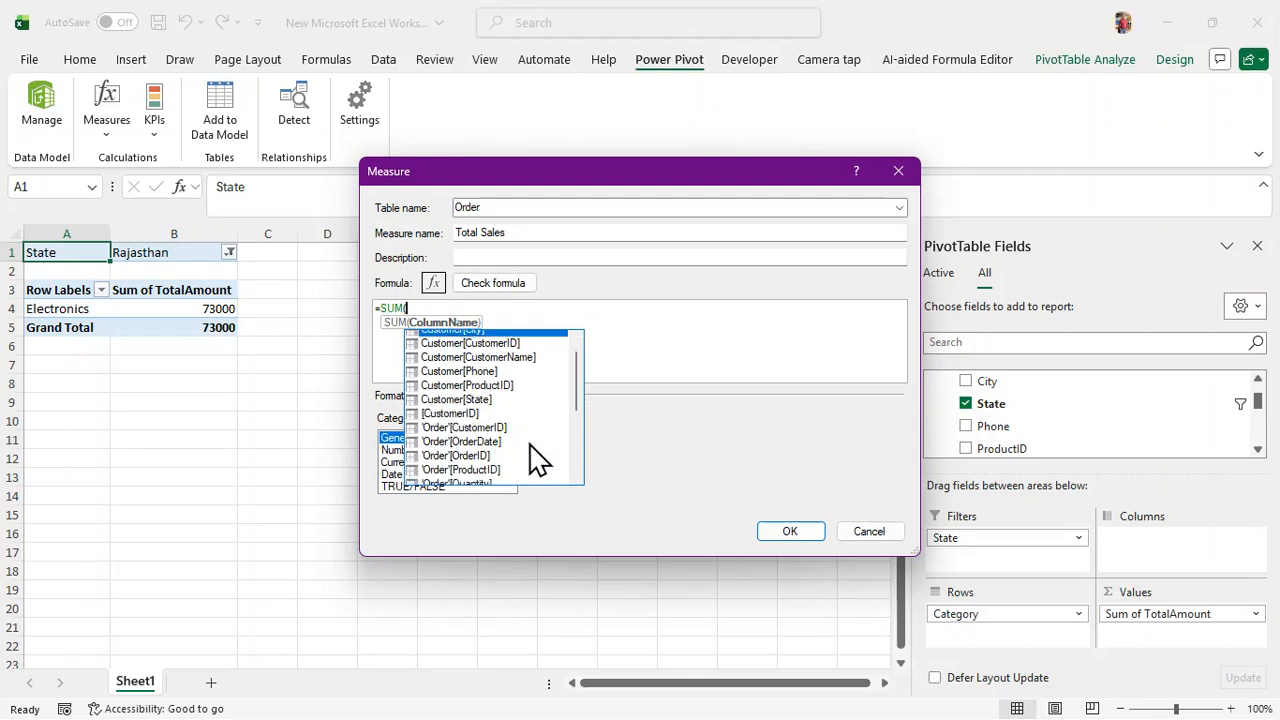
pyautogui.click(487, 452)
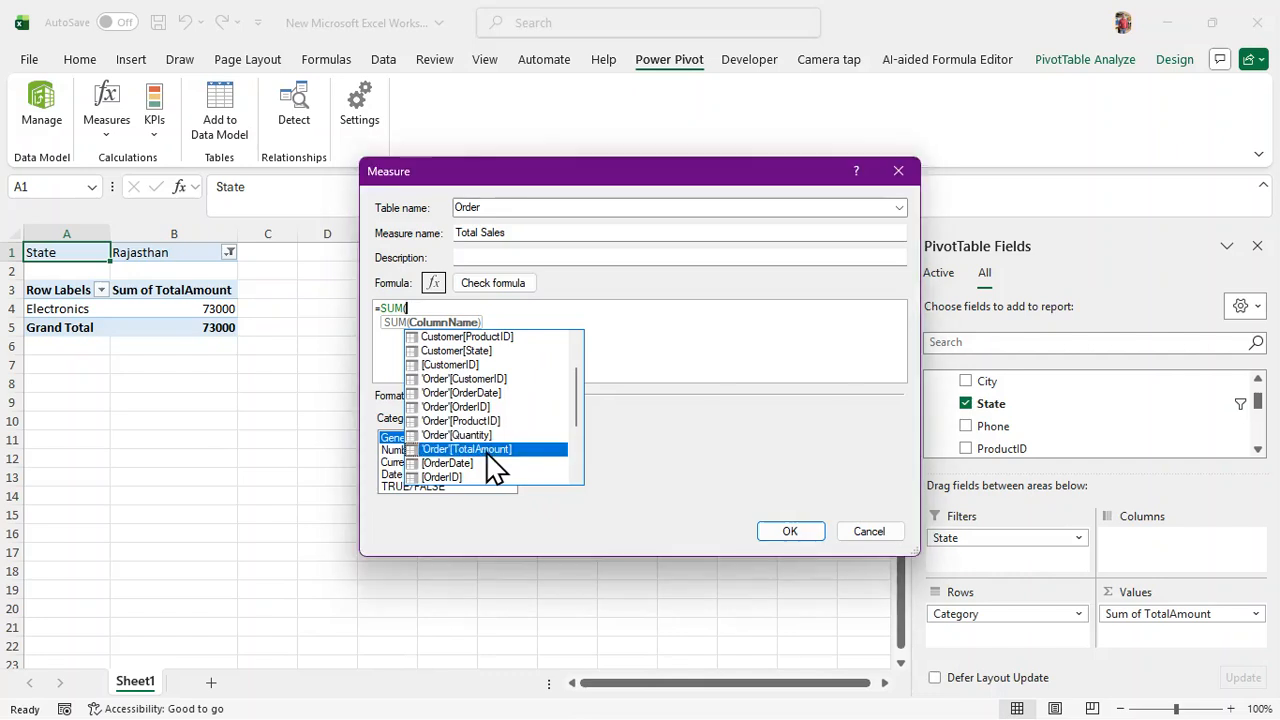
pyautogui.doubleClick(488, 452)
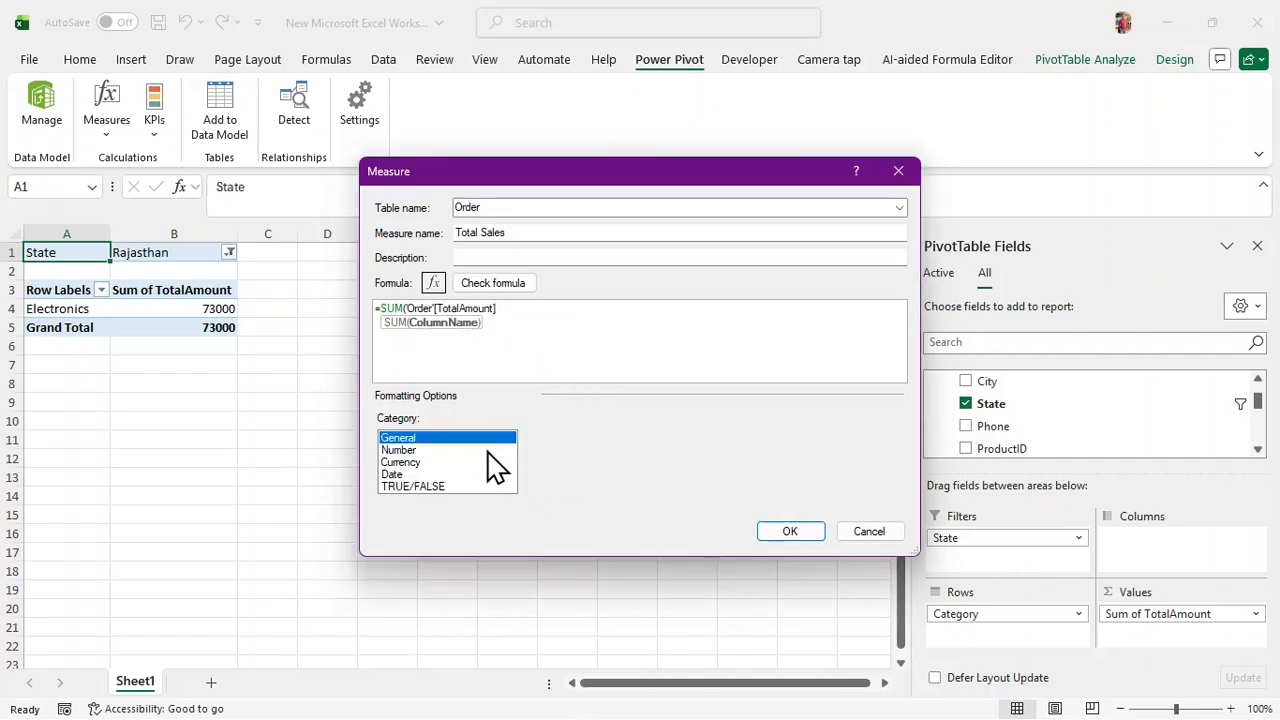
pyautogui.write(')')
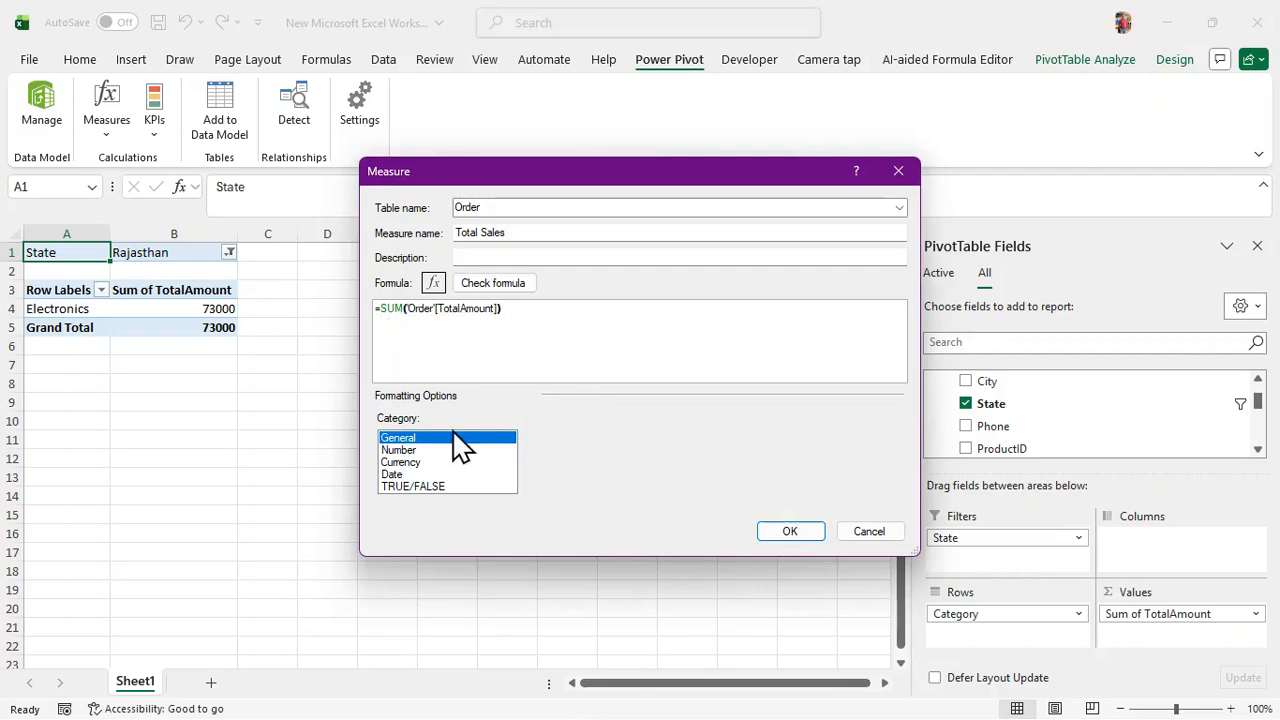
# Save the Total Sales measure and reset the State filter to include all states
pyautogui.click(779, 532)
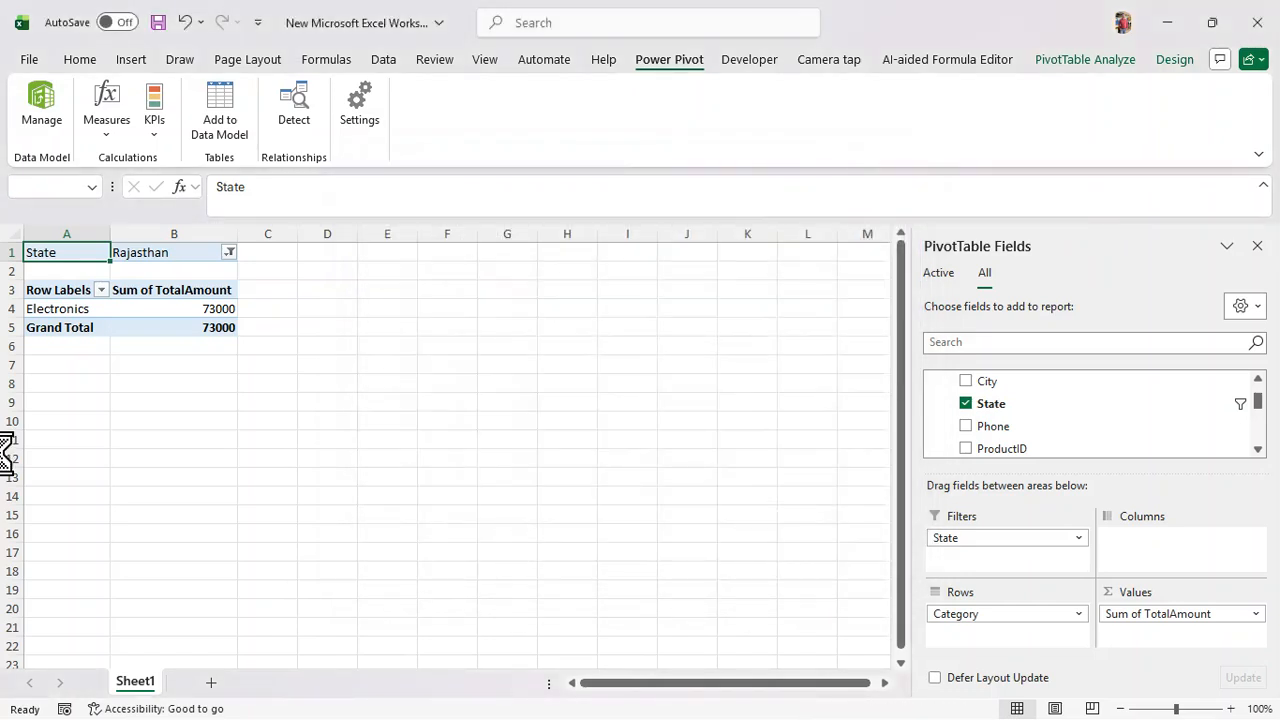
pyautogui.click(229, 253)
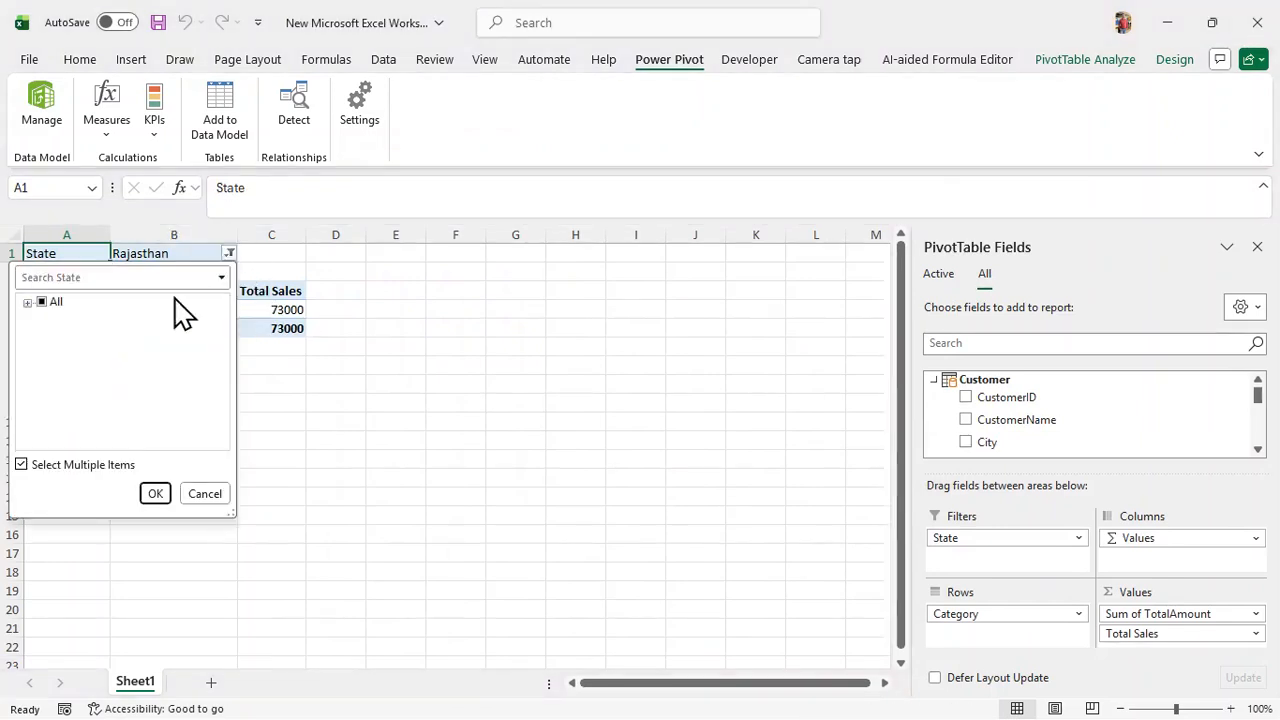
pyautogui.click(41, 302)
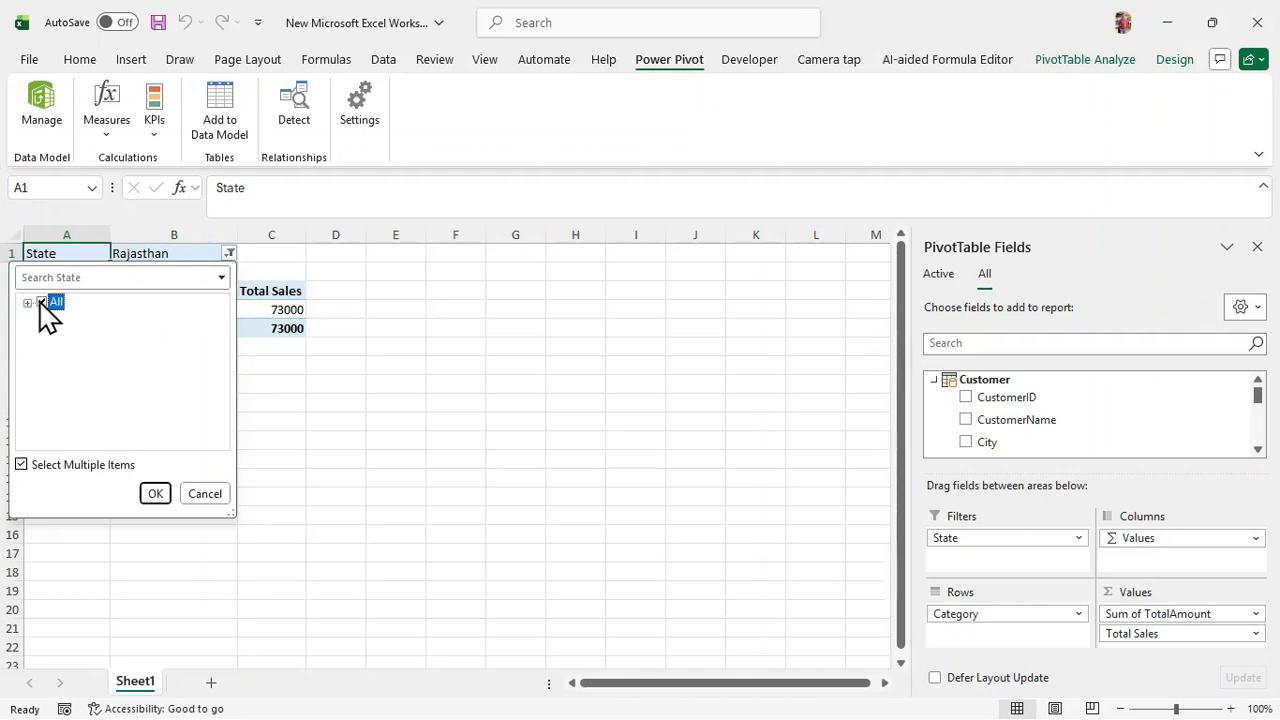
pyautogui.click(21, 466)
pyautogui.click(21, 466)
pyautogui.click(157, 494)
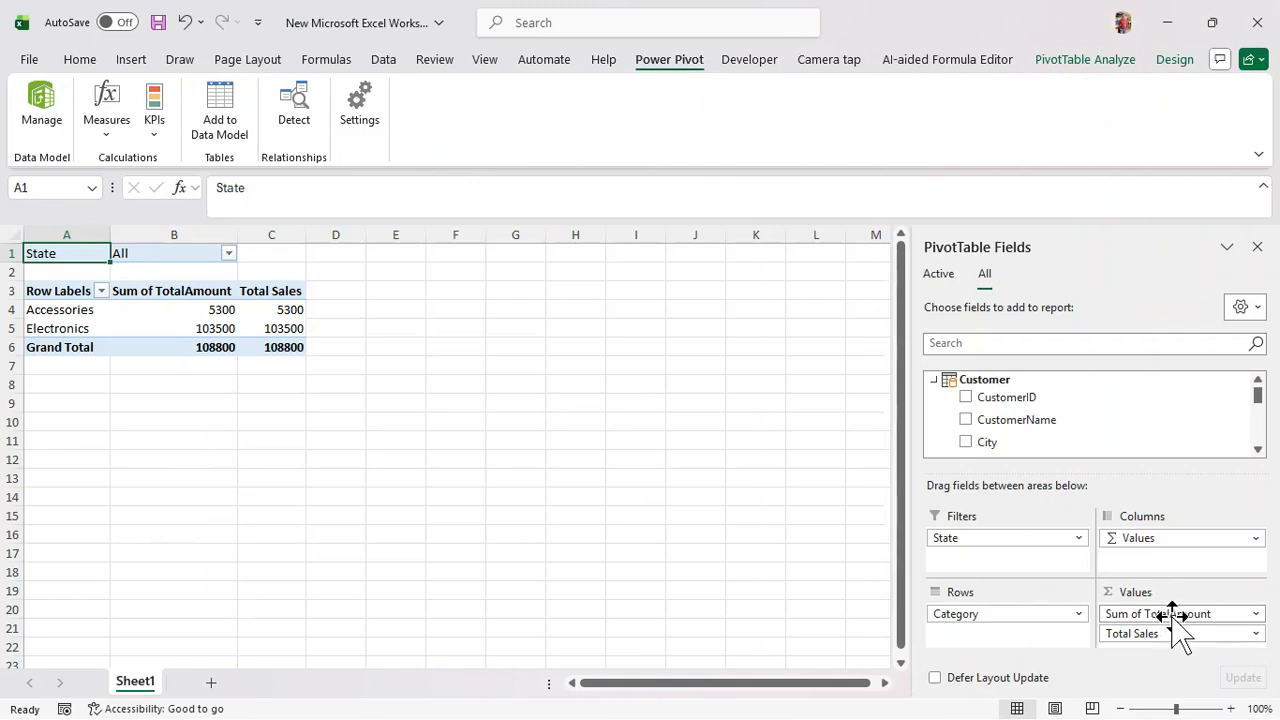
pyautogui.click(52, 122)
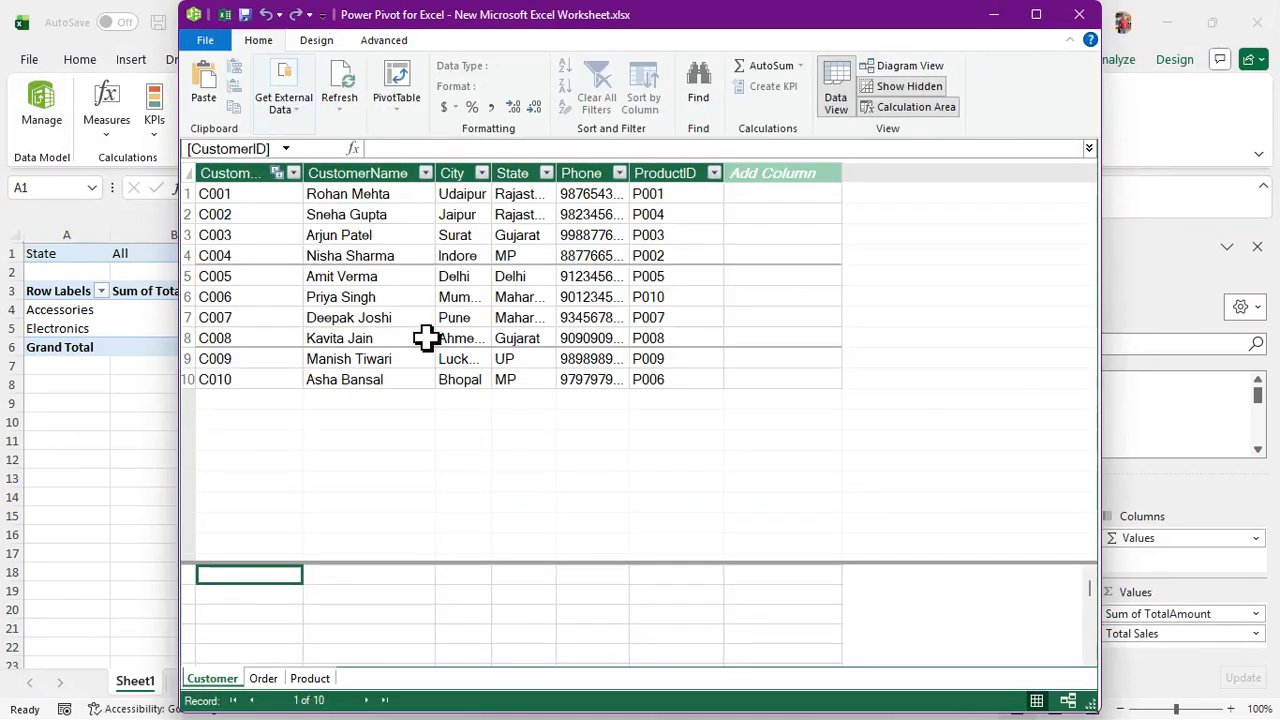
# Show the Order table, inspect the Total Sales measure (108800), and select a new column's first cell
pyautogui.click(267, 676)
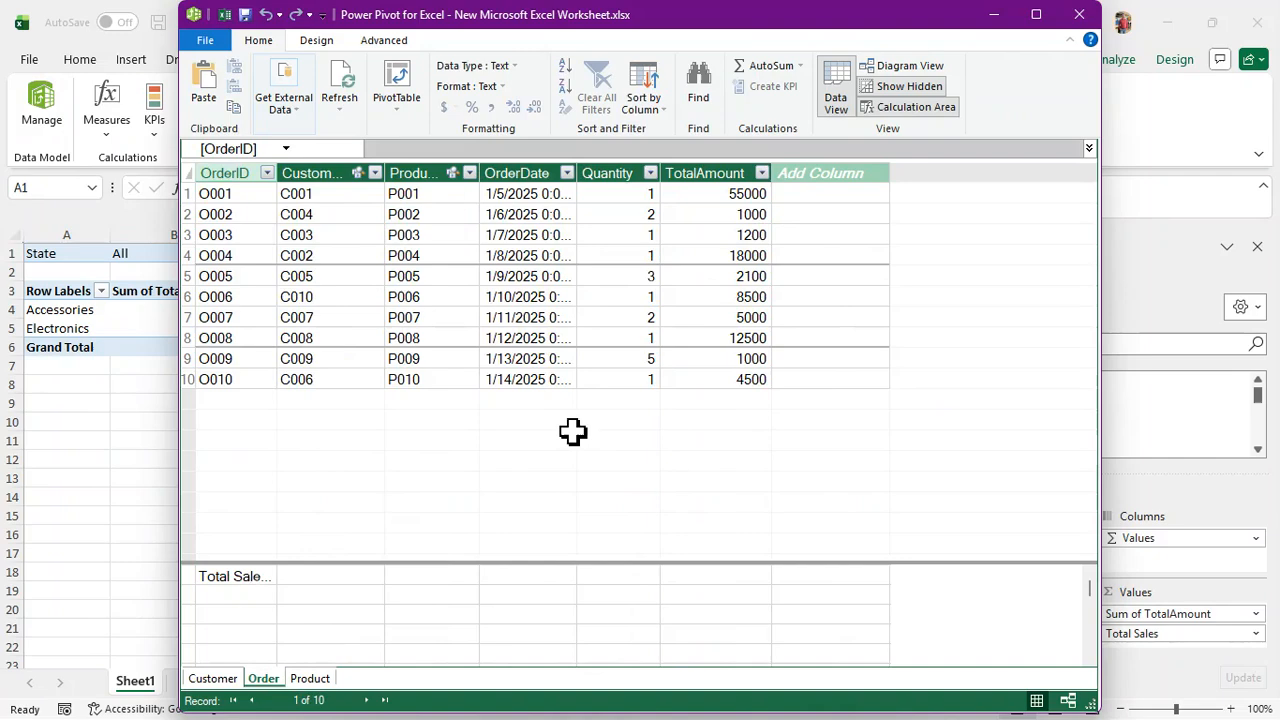
pyautogui.click(240, 580)
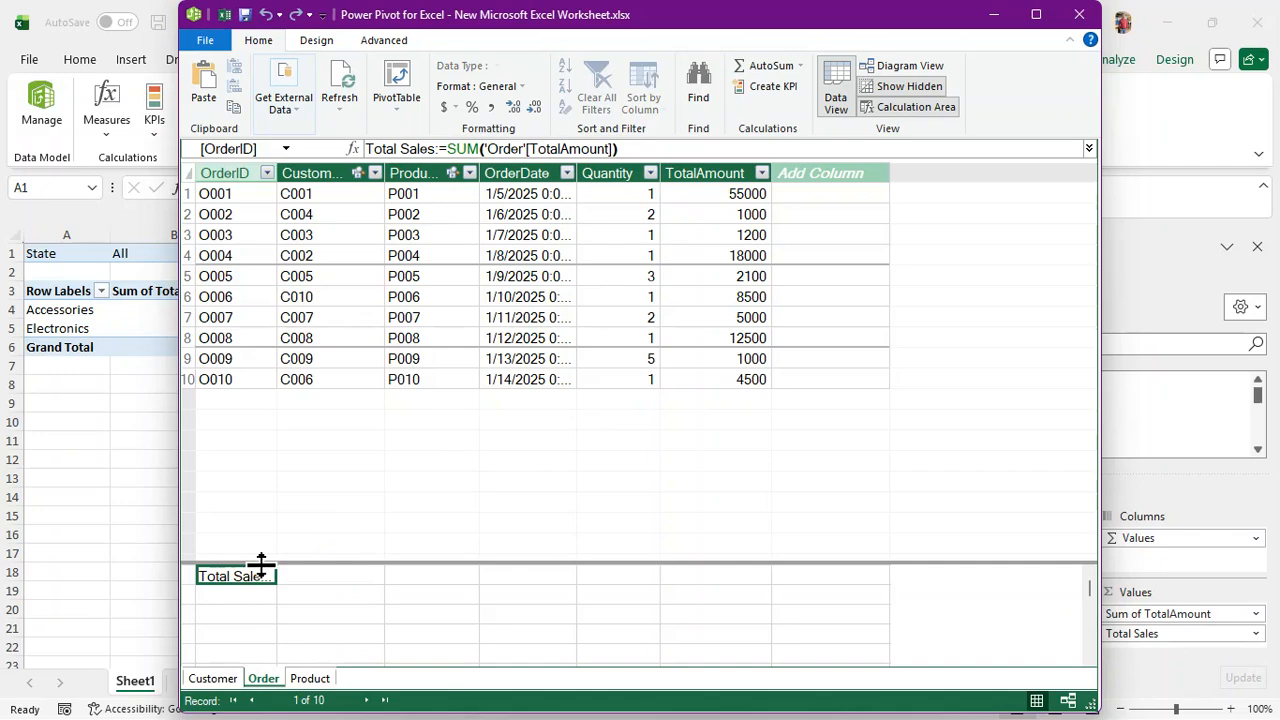
pyautogui.click(841, 201)
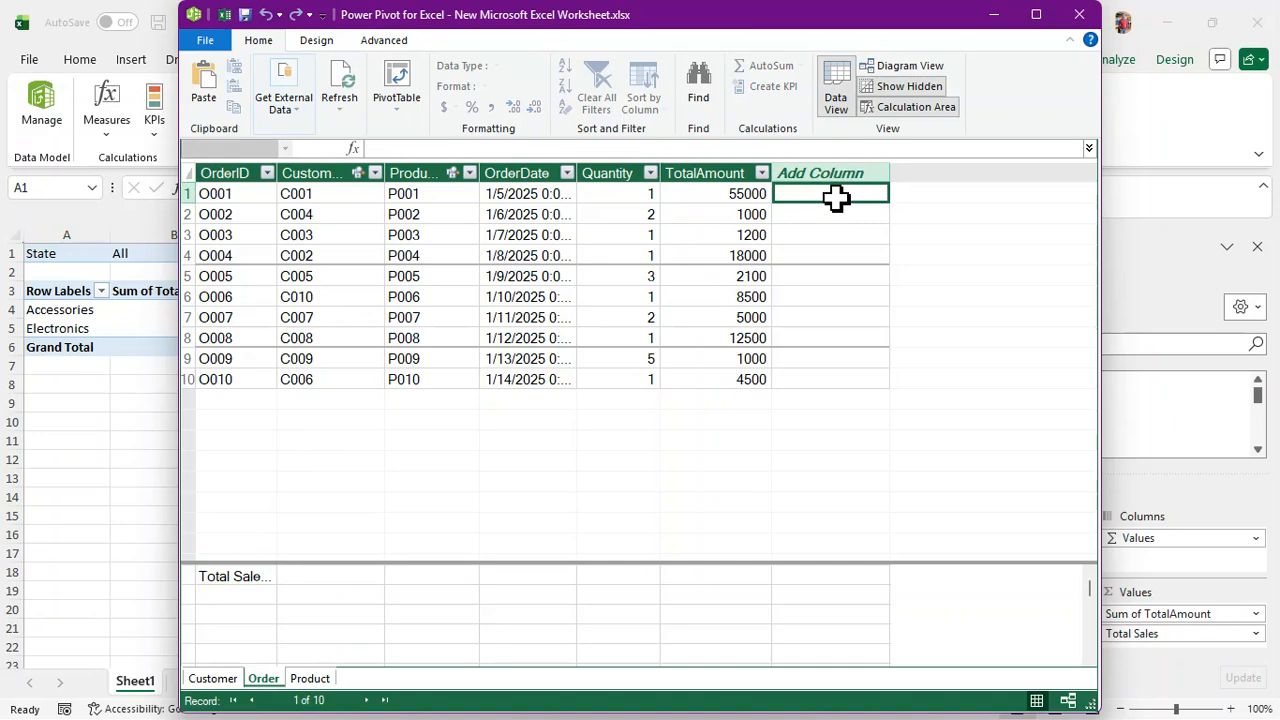
# Try a bare =SUM formula in the new column, then dismiss the syntax error and clear it
pyautogui.doubleClick(837, 198)
pyautogui.write('=s')
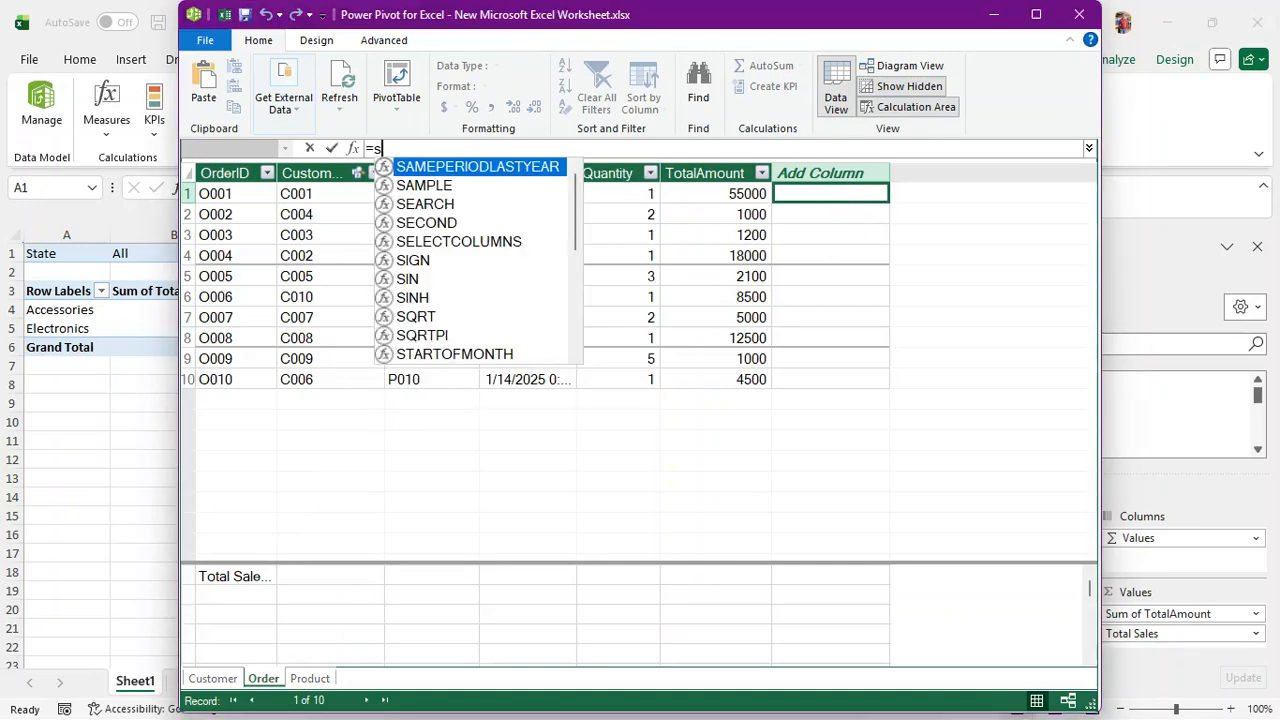
pyautogui.write('um')
pyautogui.click(814, 186)
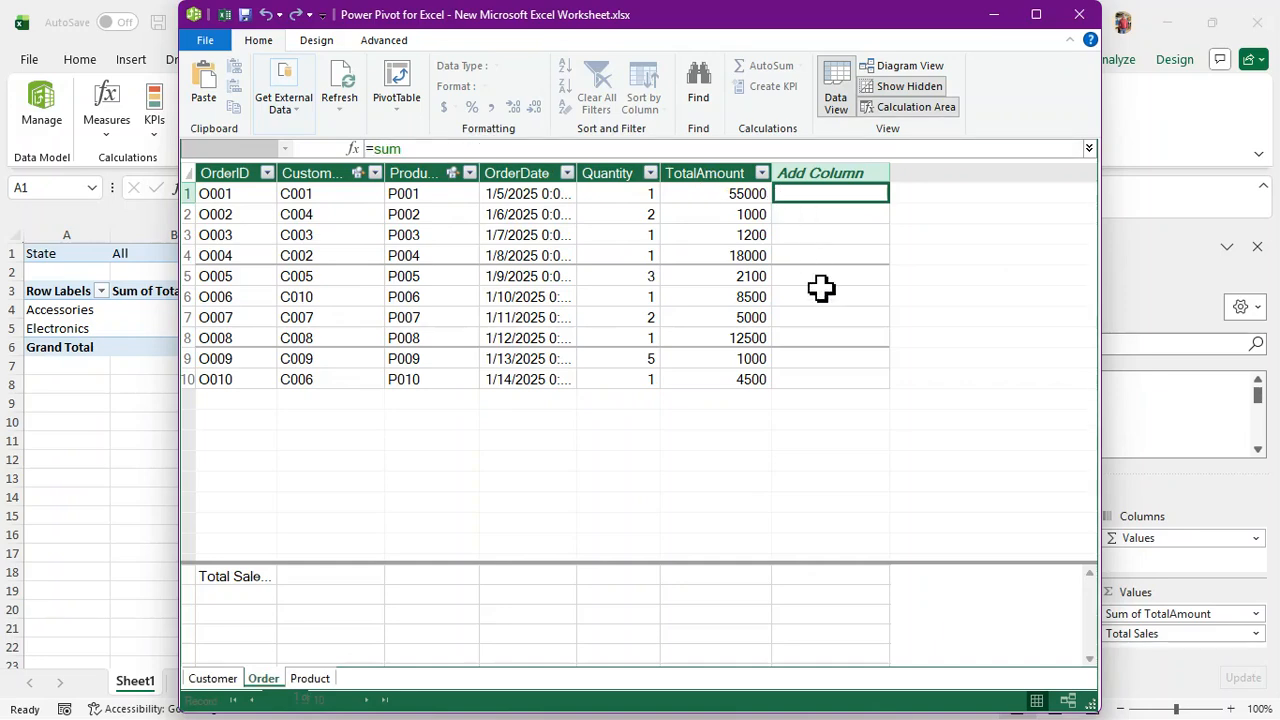
pyautogui.click(881, 403)
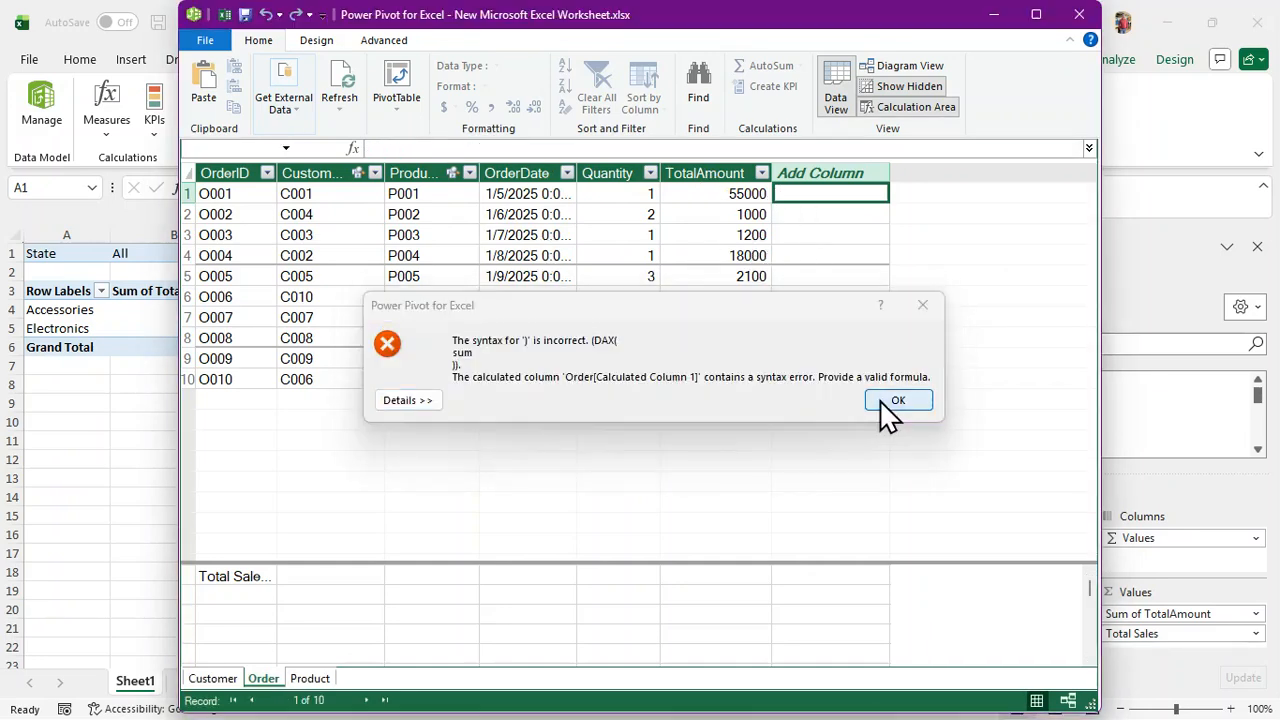
pyautogui.press('BackSpace')
pyautogui.press('BackSpace')
pyautogui.press('BackSpace')
pyautogui.press('BackSpace')
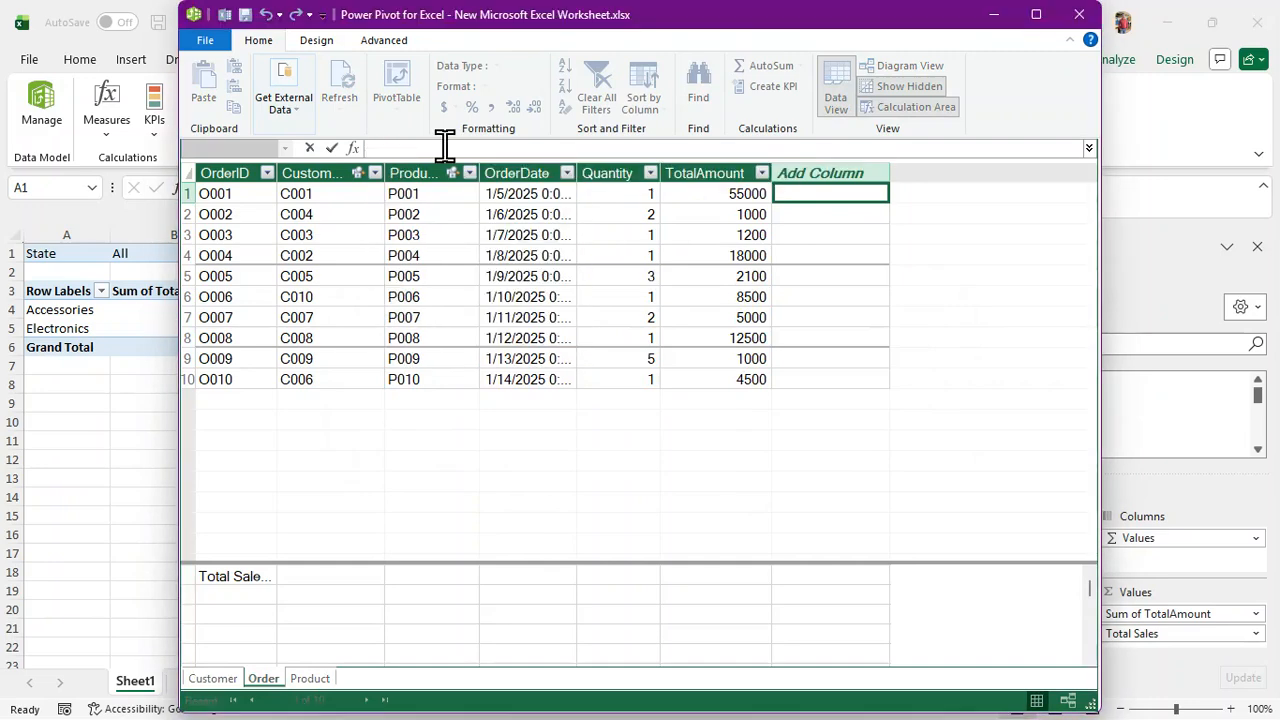
pyautogui.click(795, 236)
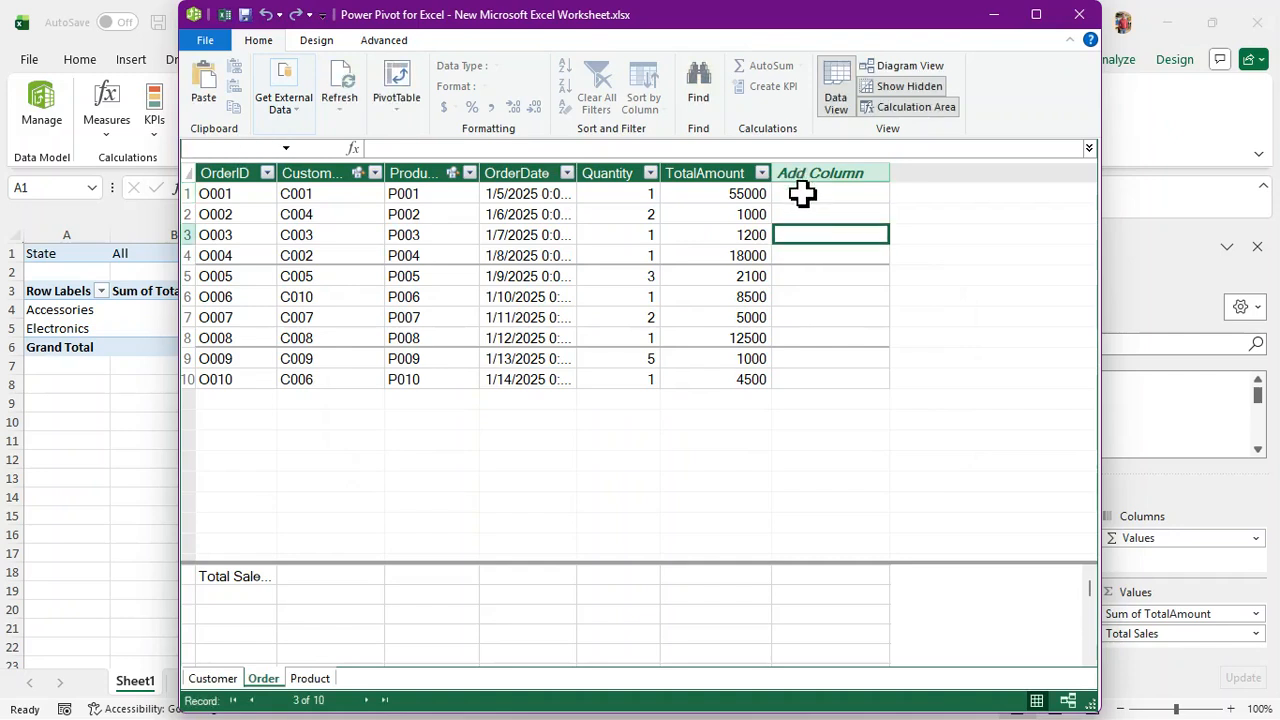
pyautogui.click(802, 194)
# Enter =SUM('Order'[TotalAmount]) as the new column's formula, giving 108800 on every row
pyautogui.click(497, 146)
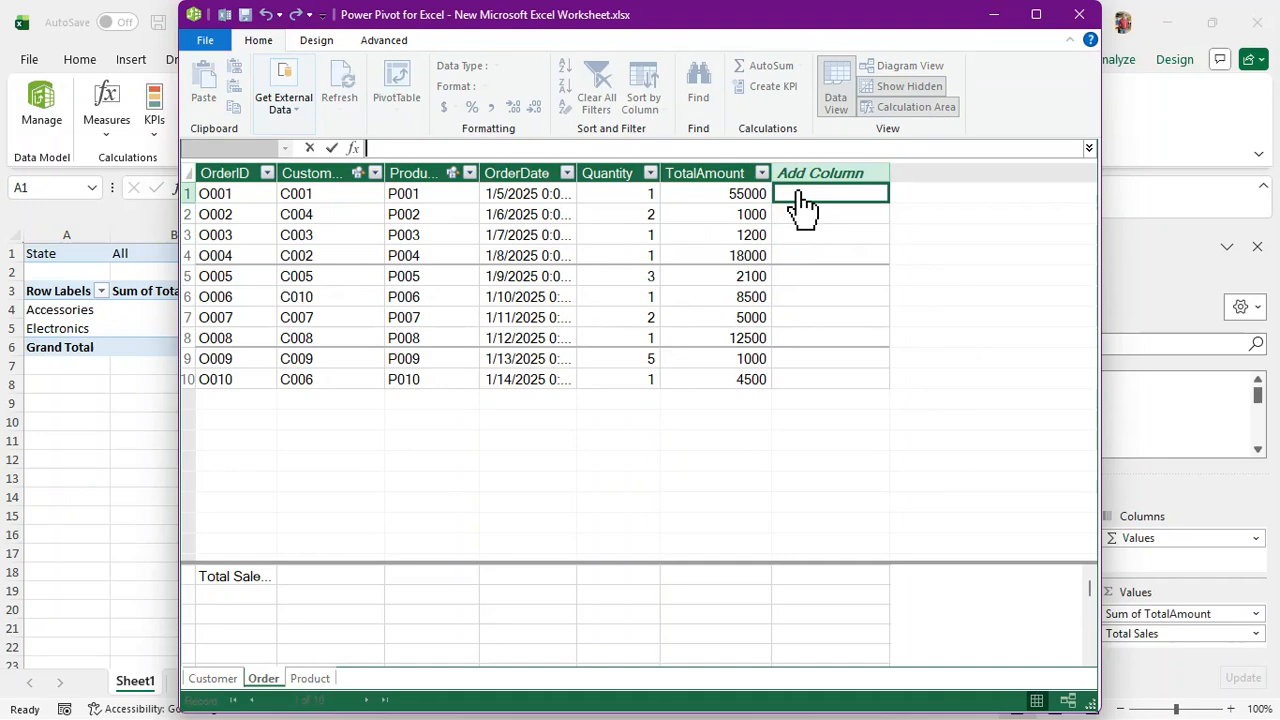
pyautogui.write('=sum')
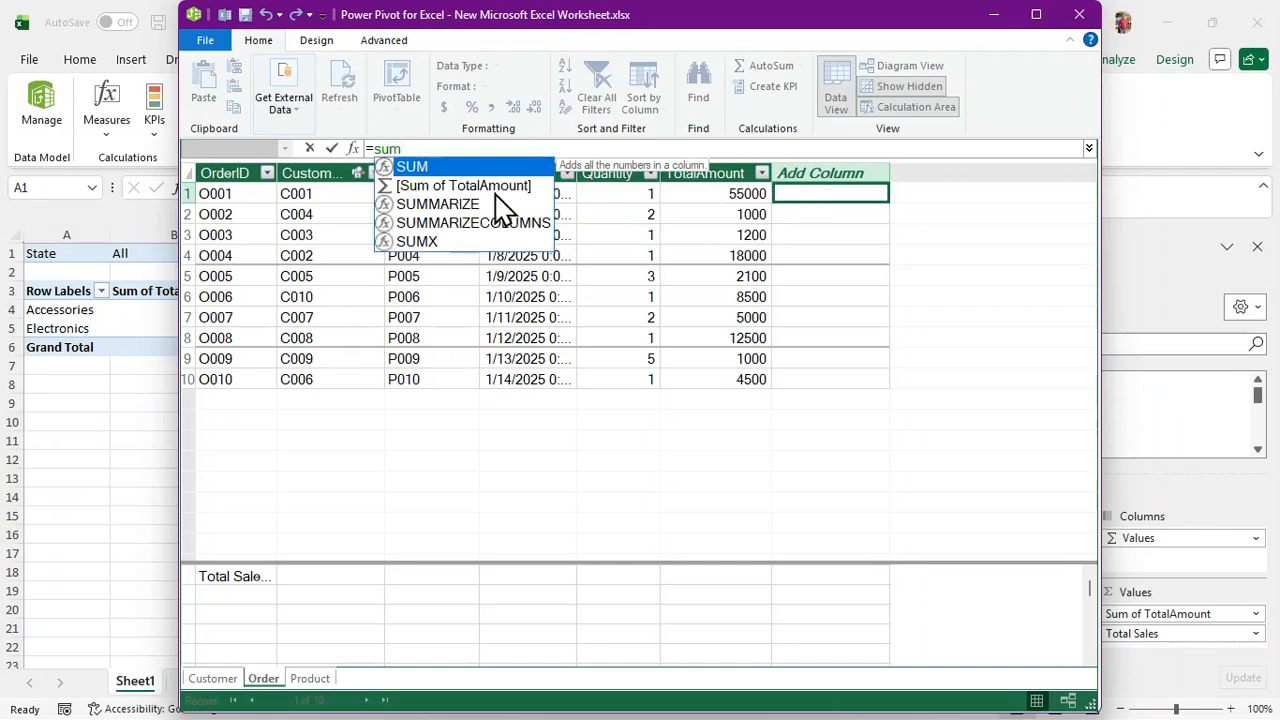
pyautogui.press('Tab')
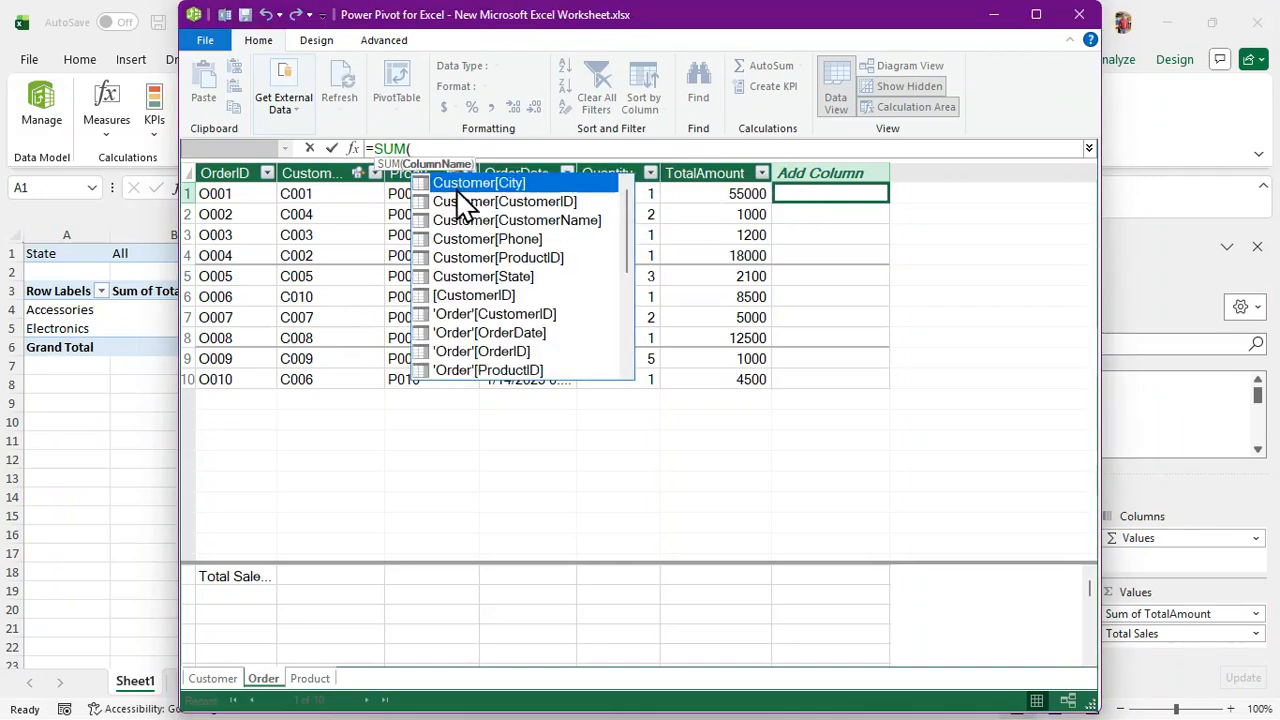
pyautogui.scroll(-5, 550, 350)
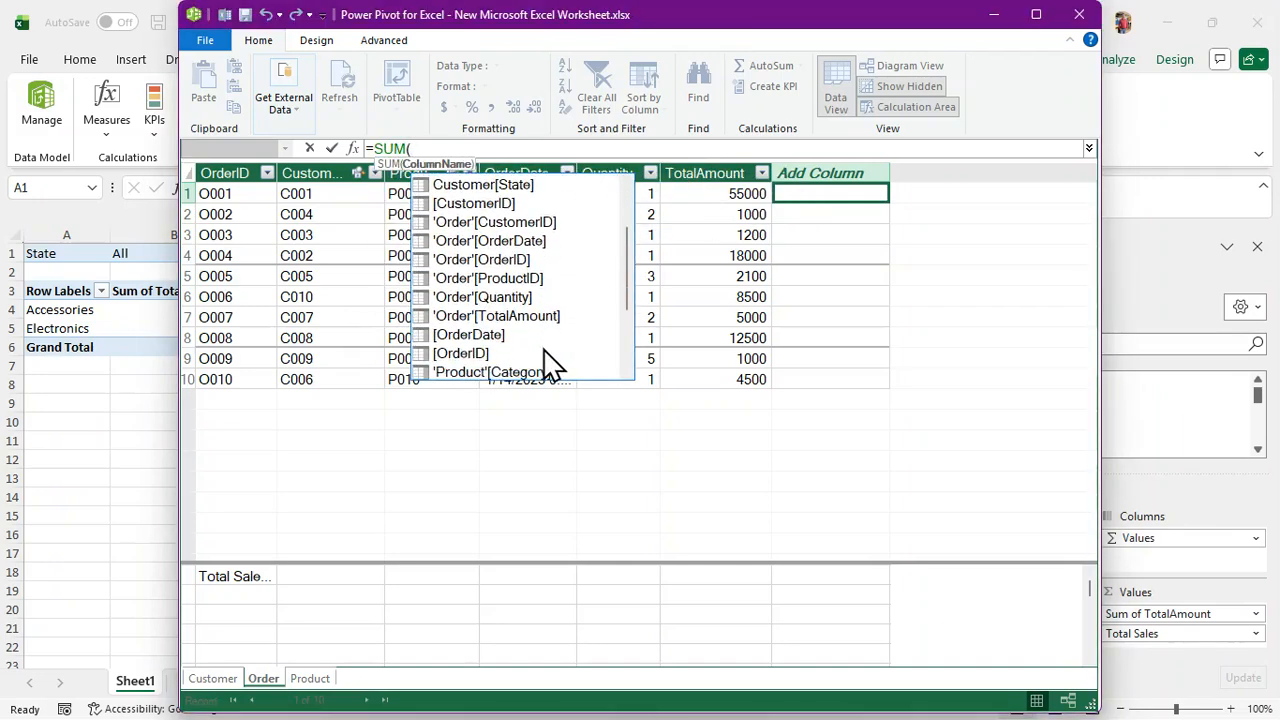
pyautogui.click(527, 314)
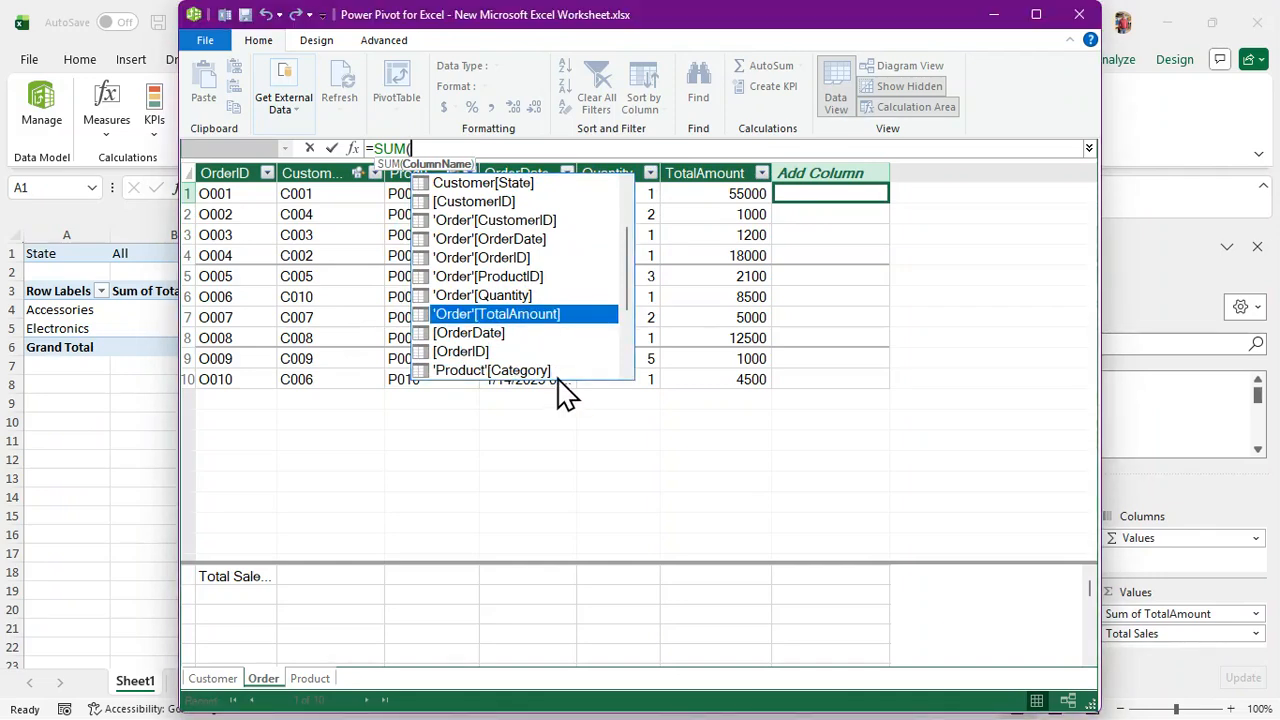
pyautogui.doubleClick(537, 316)
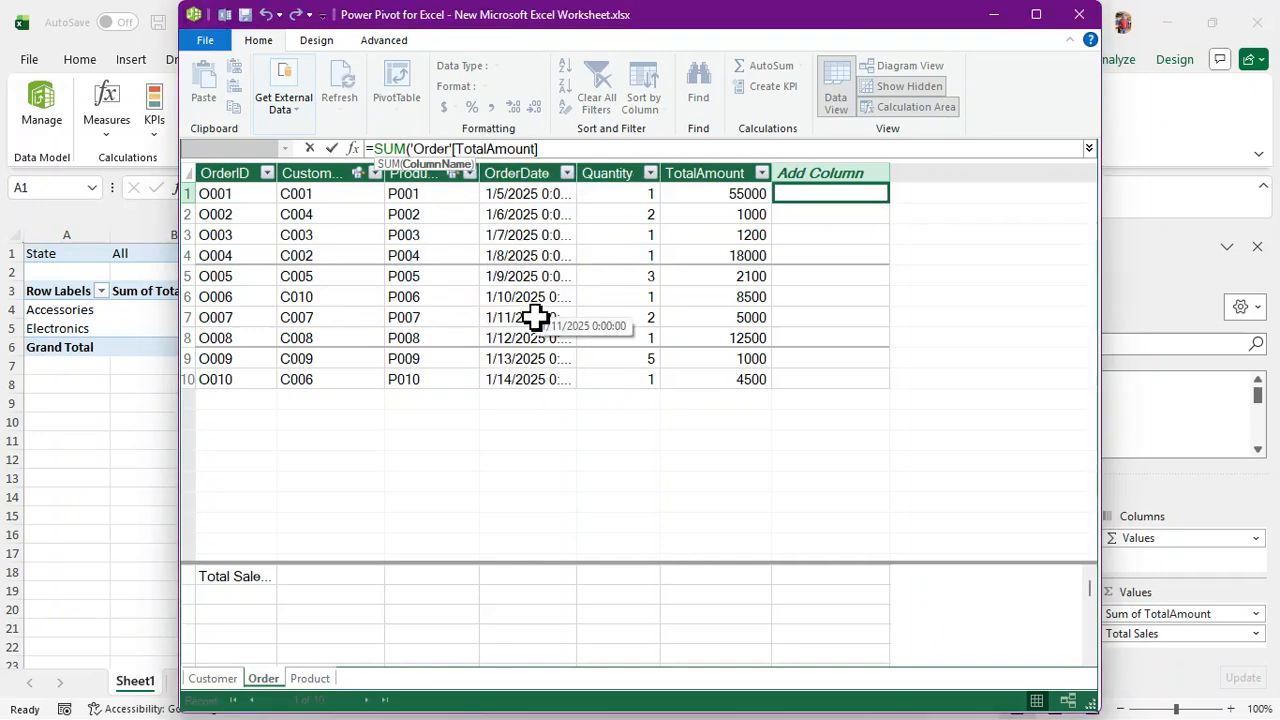
pyautogui.write(')')
pyautogui.press('Return')
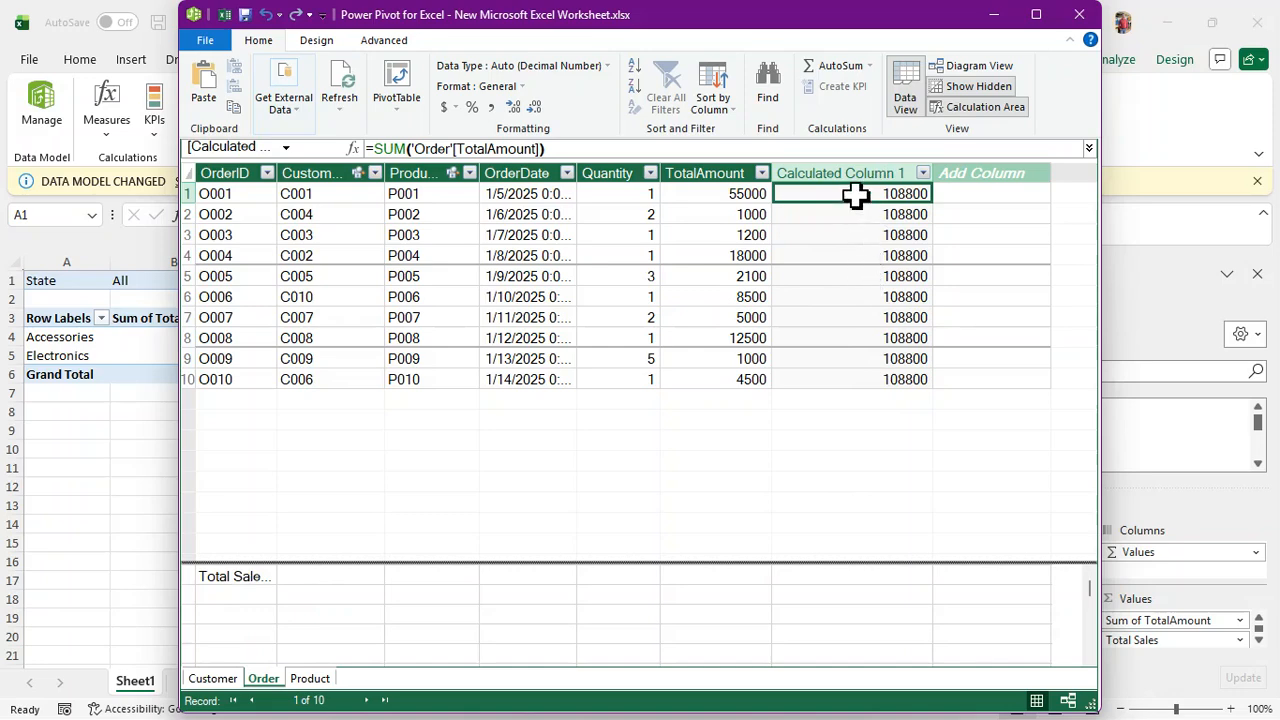
# Delete Calculated Column 1 from the Order table, review the Total Sales measure, and close Power Pivot
pyautogui.moveTo(855, 196); pyautogui.dragTo(860, 382)
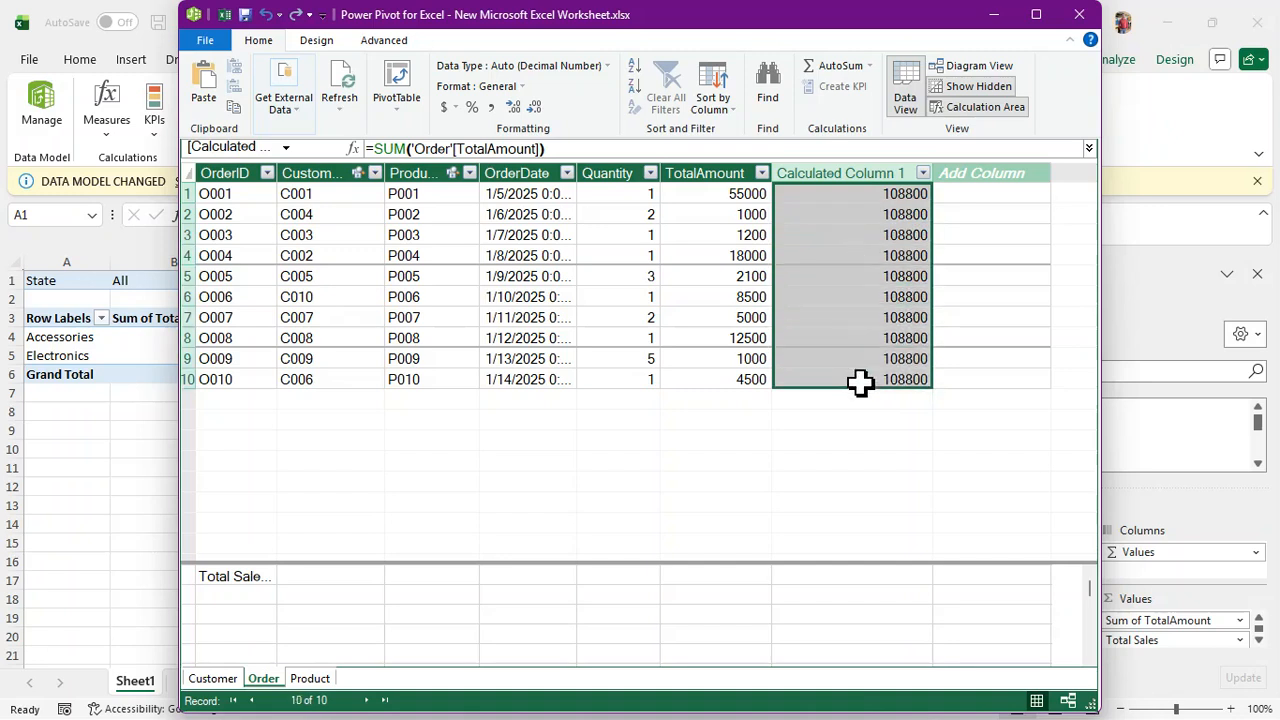
pyautogui.click(862, 168)
pyautogui.rightClick(862, 168)
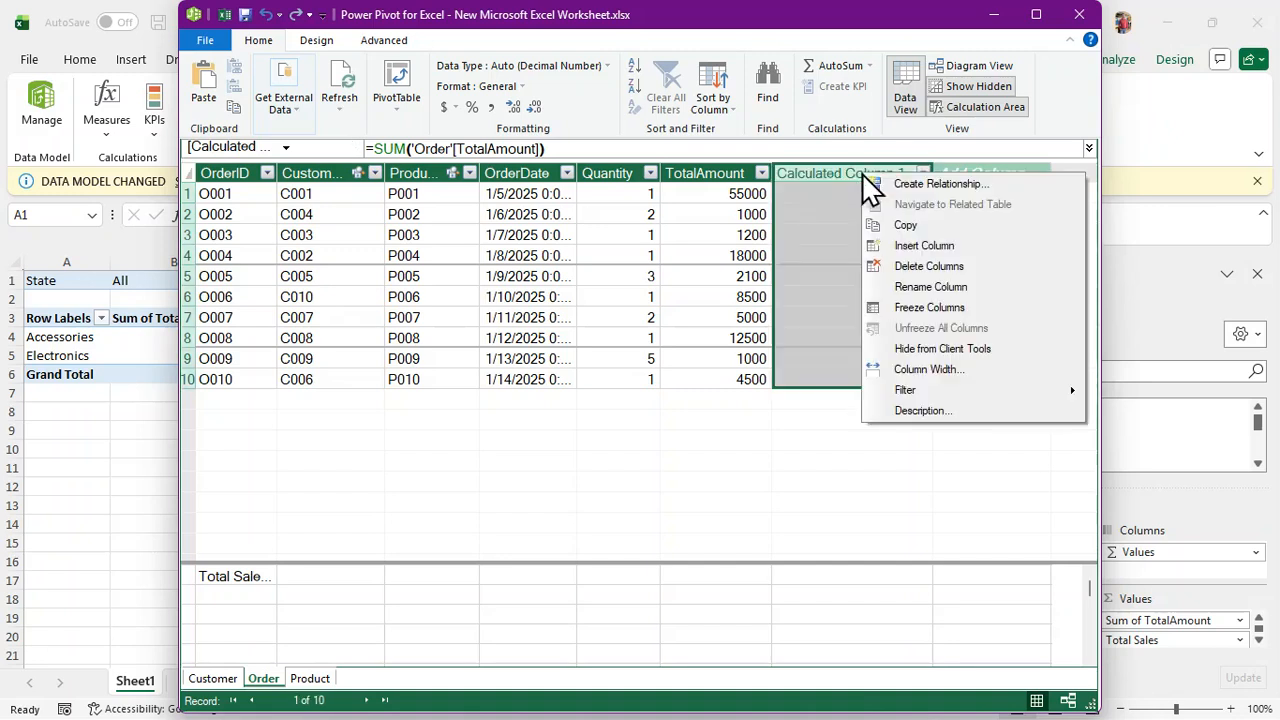
pyautogui.click(905, 268)
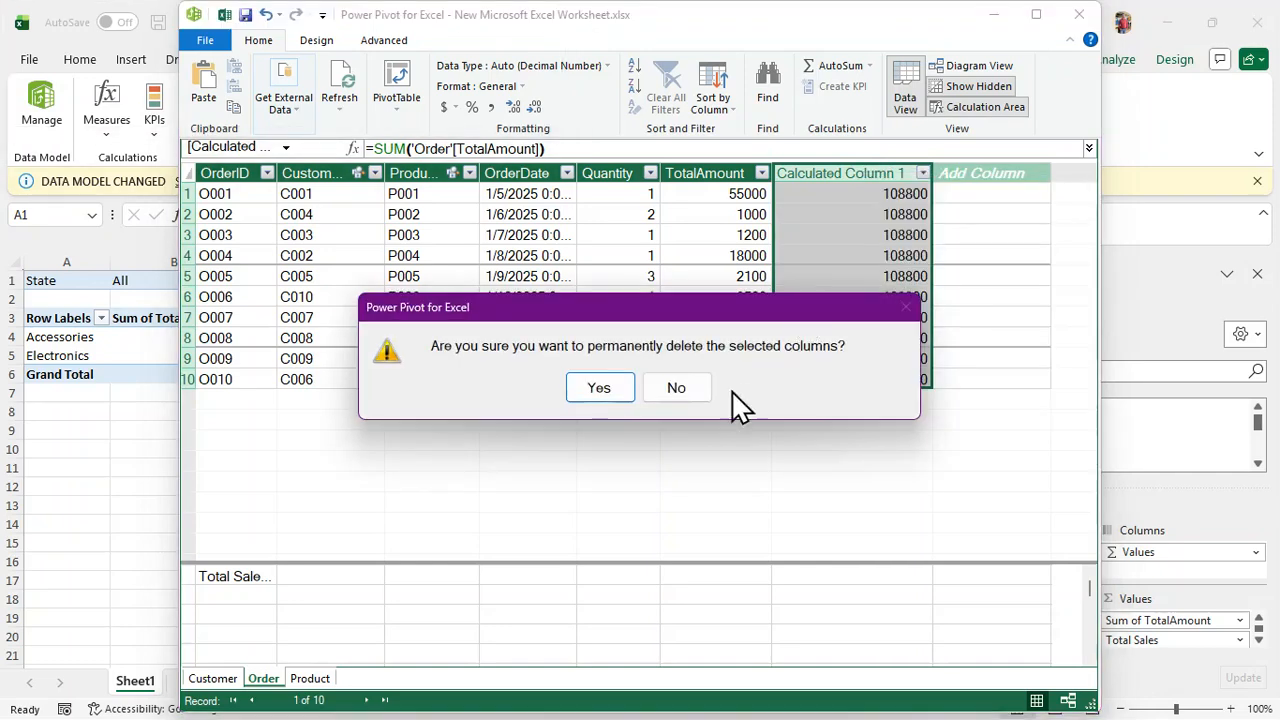
pyautogui.click(605, 390)
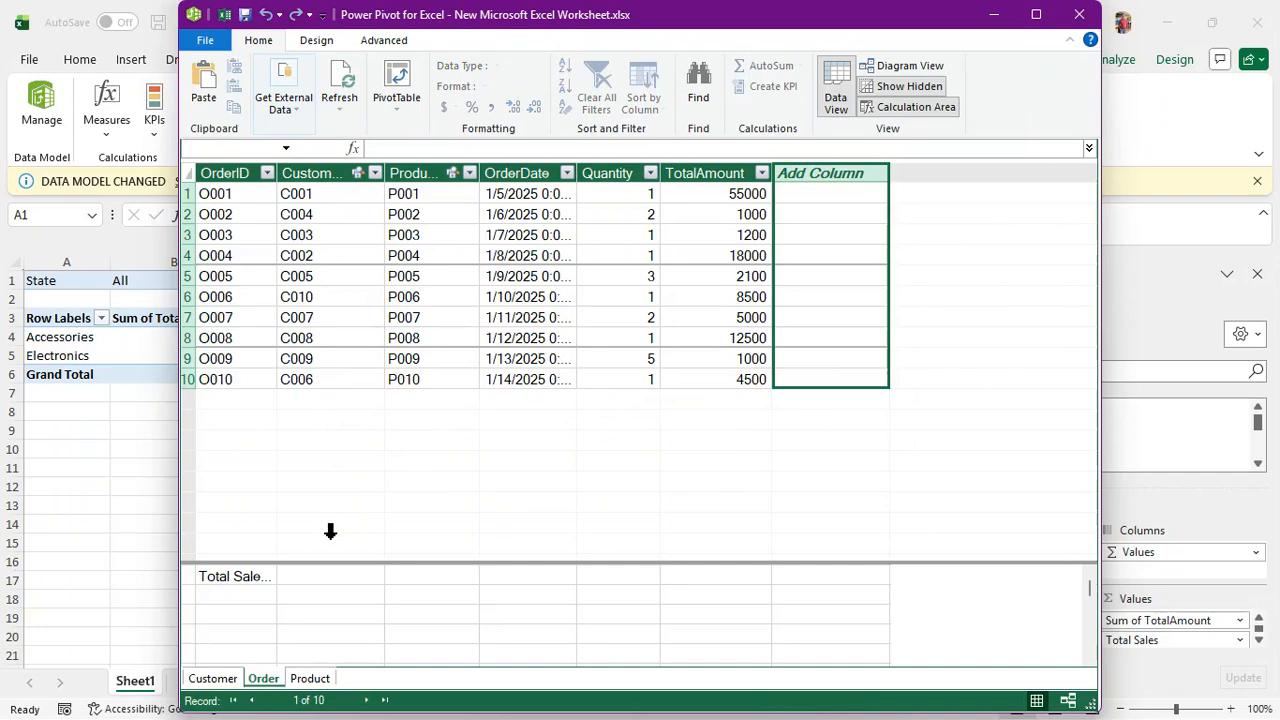
pyautogui.click(245, 583)
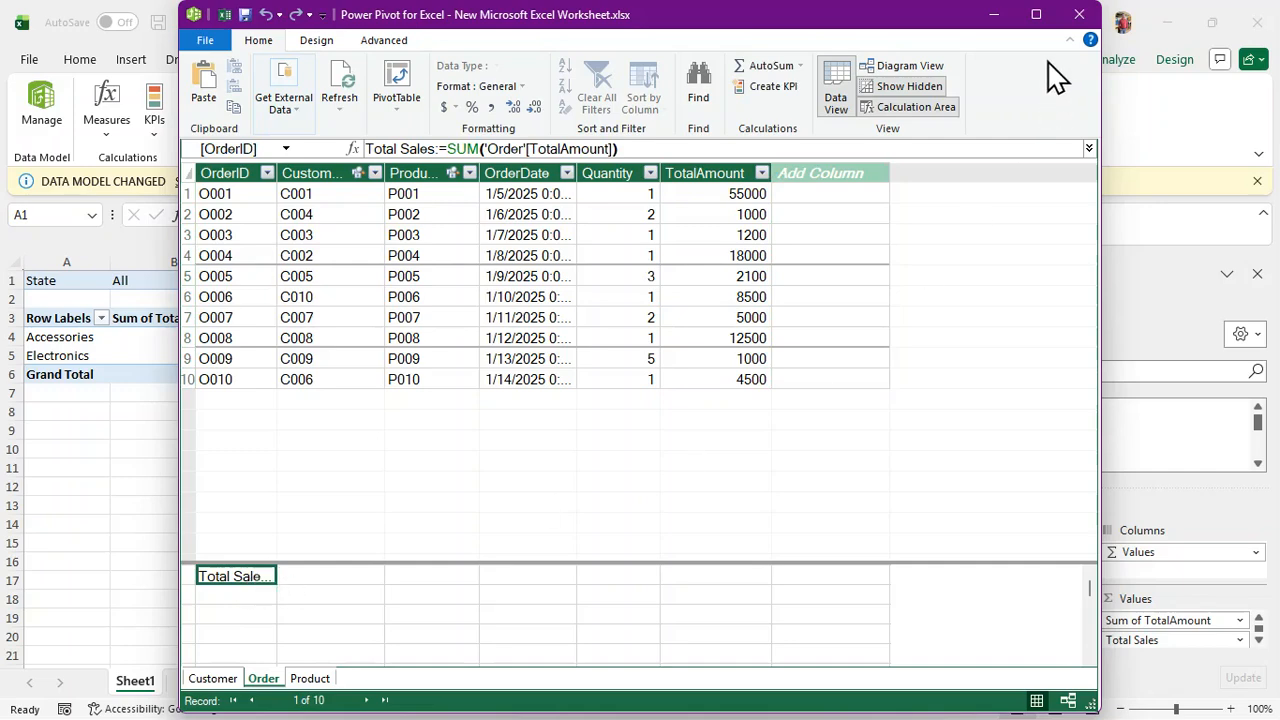
pyautogui.click(1090, 20)
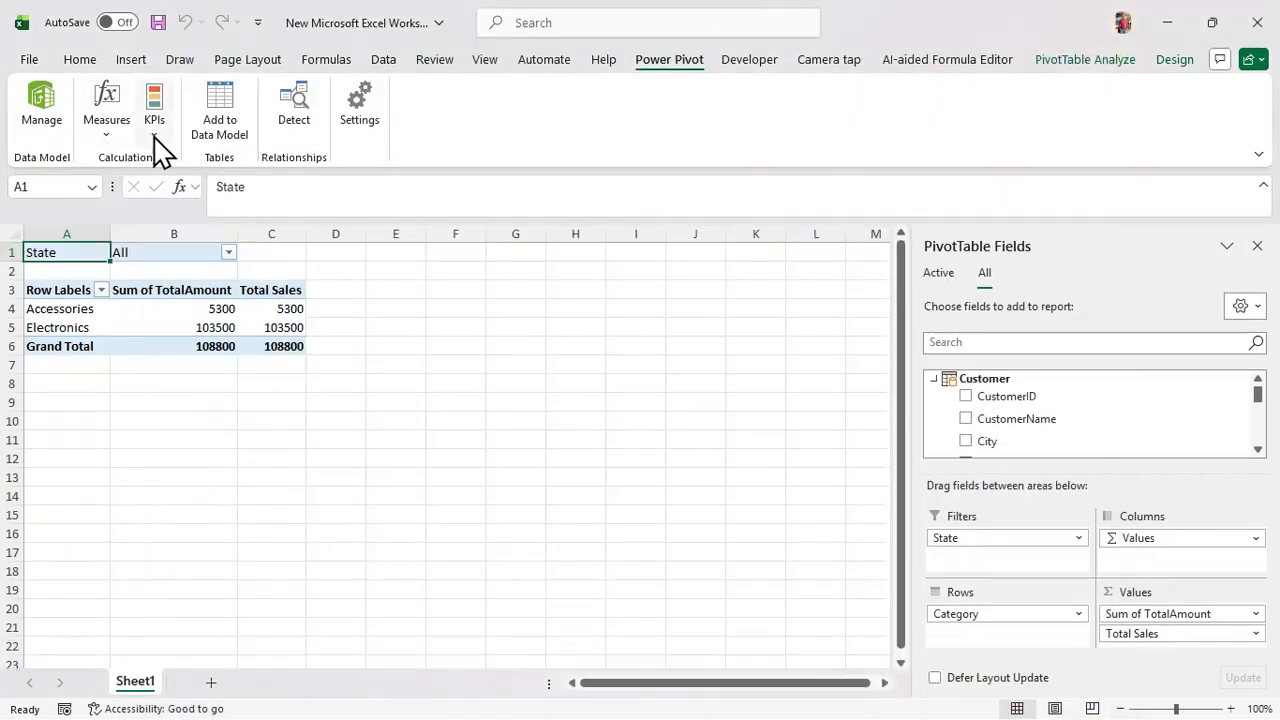
# Open the KPIs dropdown on the Power Pivot tab
pyautogui.click(154, 135)
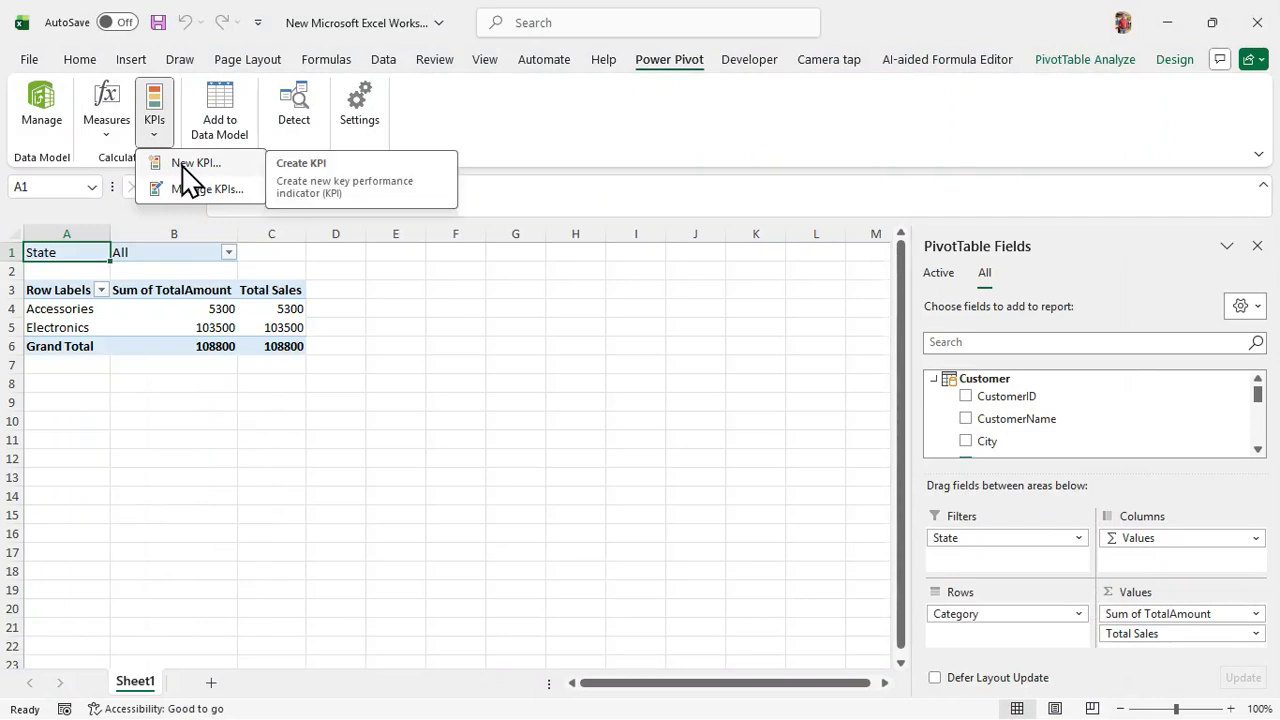